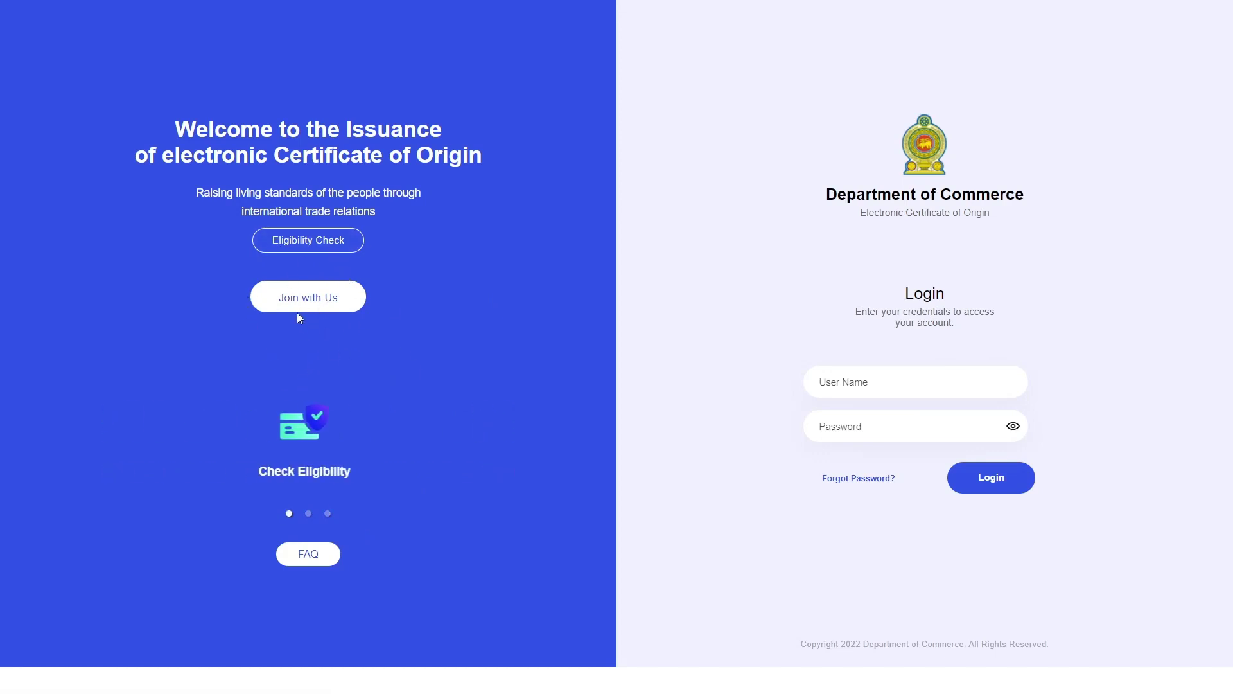
Step: Start a new exporter registration from the login page with 'Join with Us'
{"action": "left_click", "coordinate": [309, 297]}
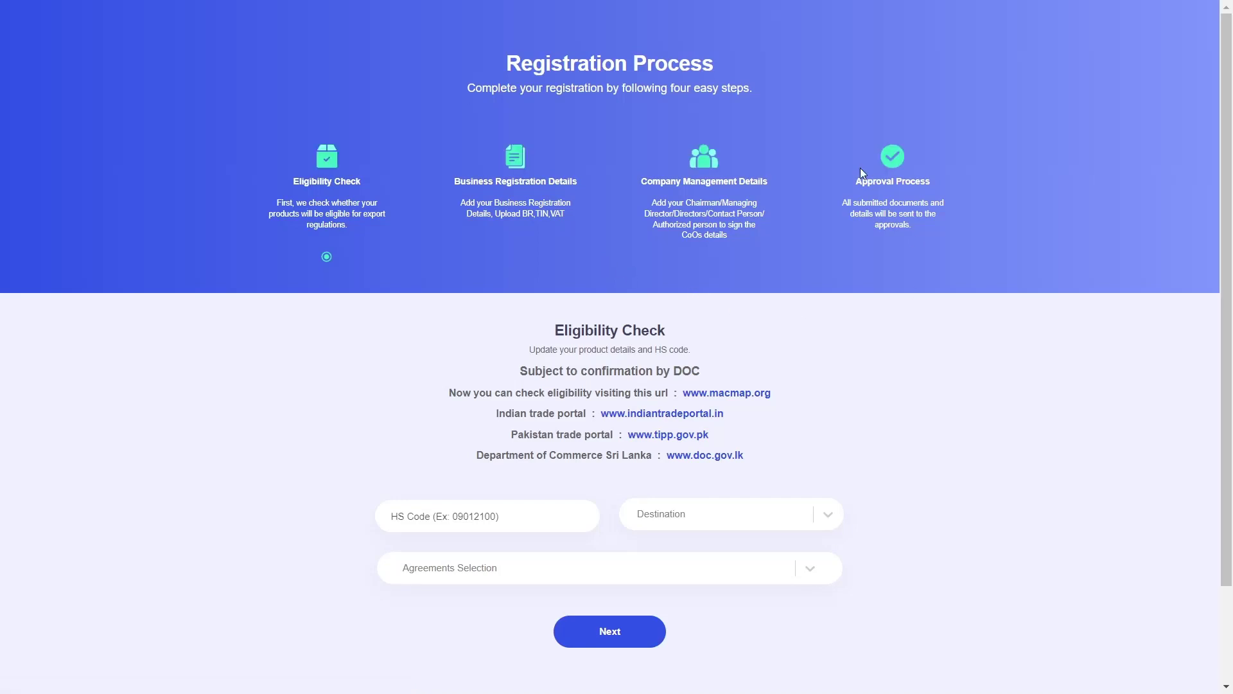
Step: Submit the eligibility check for HS code 1234.56.78, destination India and agreement ISFTA
{"action": "scroll", "coordinate": [703, 242], "scroll_direction": "down", "scroll_amount": 2}
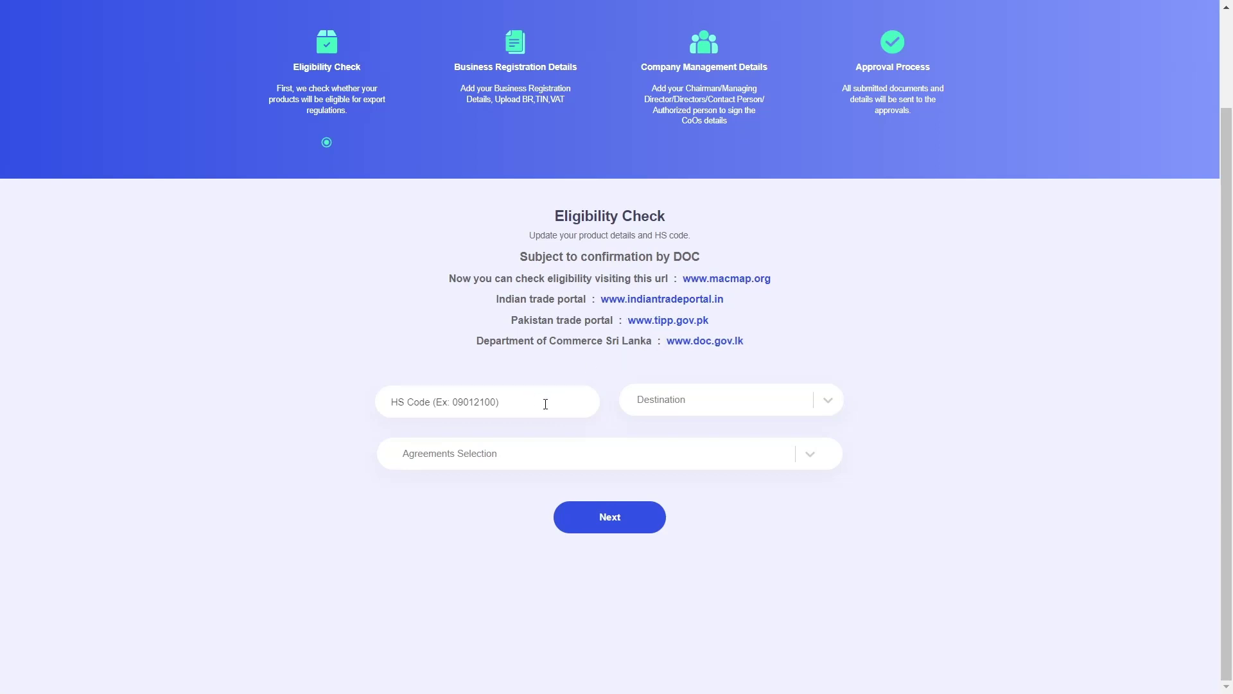
{"action": "left_click", "coordinate": [497, 396]}
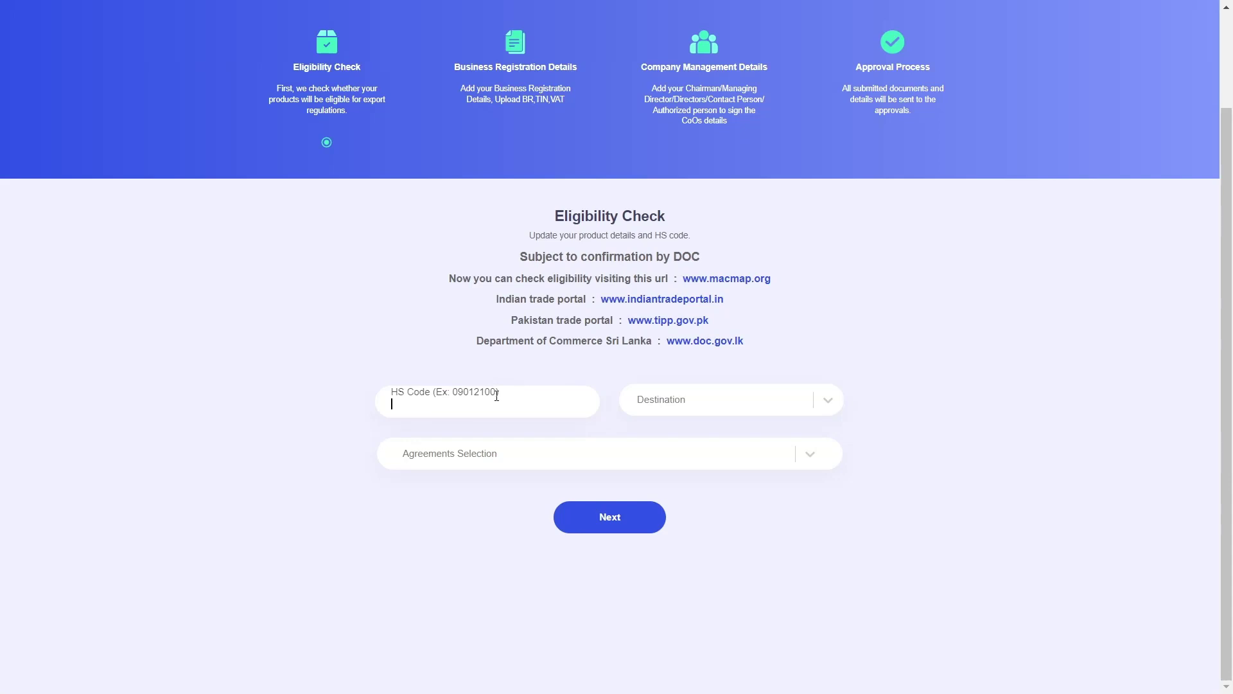
{"action": "type", "text": "1234.56.78"}
{"action": "left_click", "coordinate": [659, 407]}
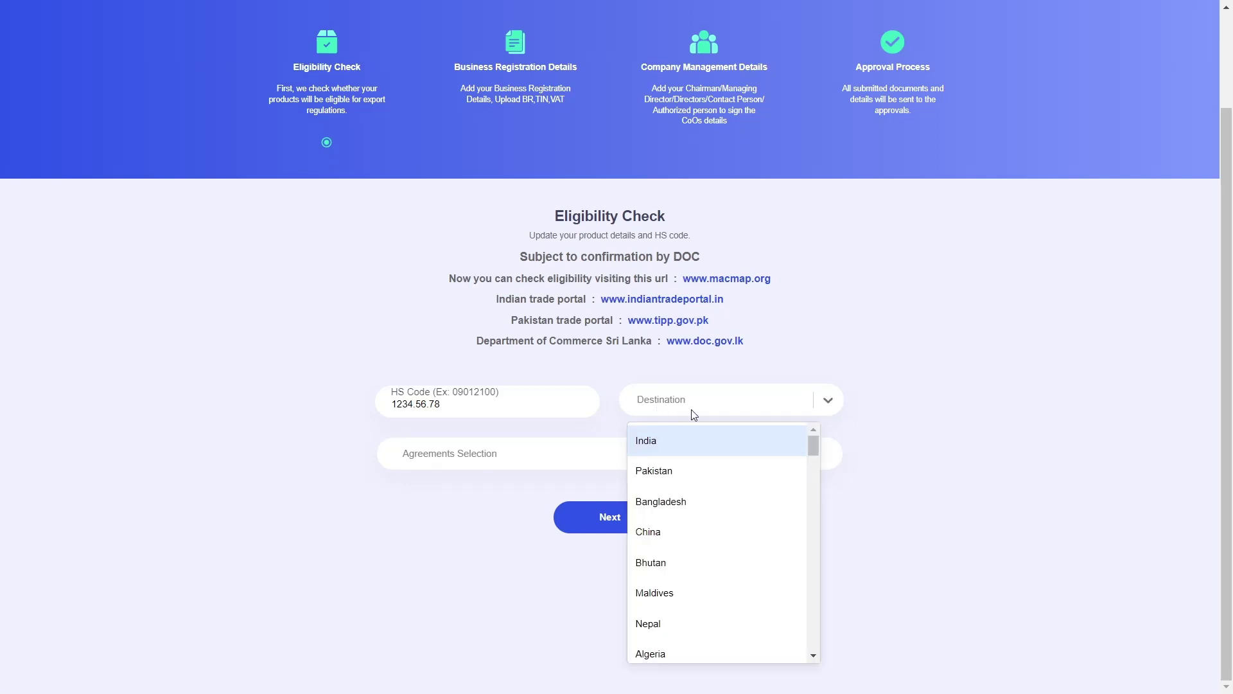
{"action": "left_click", "coordinate": [732, 443]}
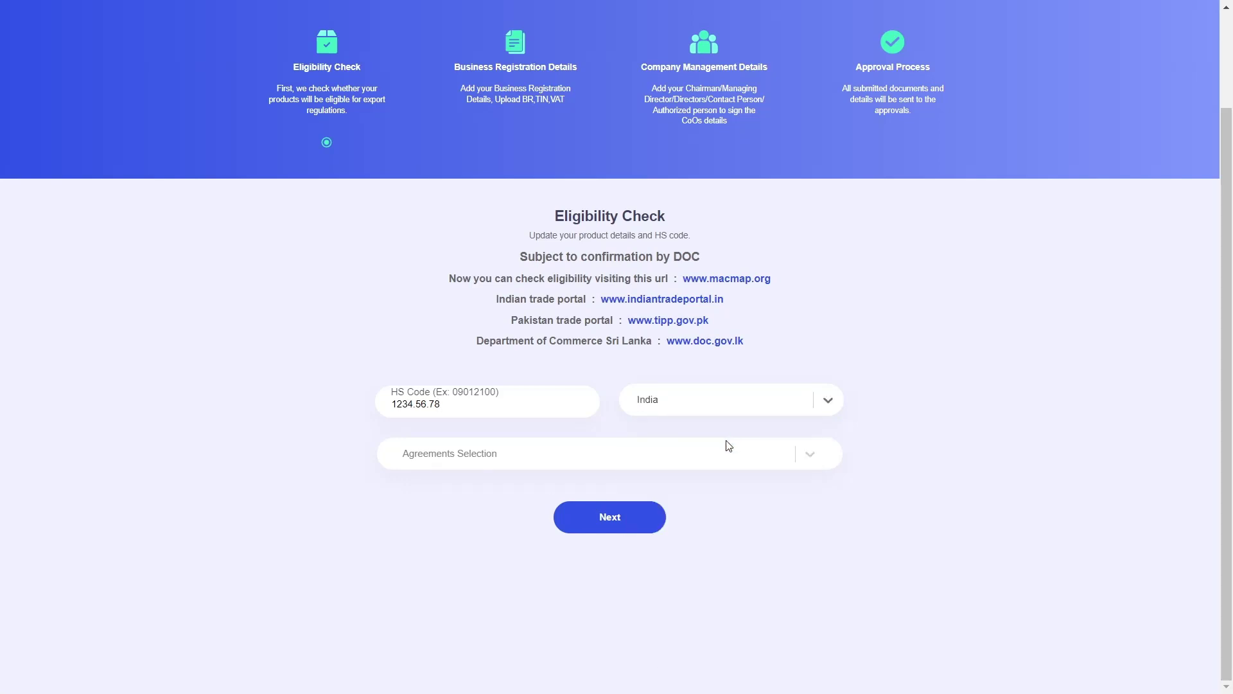
{"action": "left_click", "coordinate": [725, 452]}
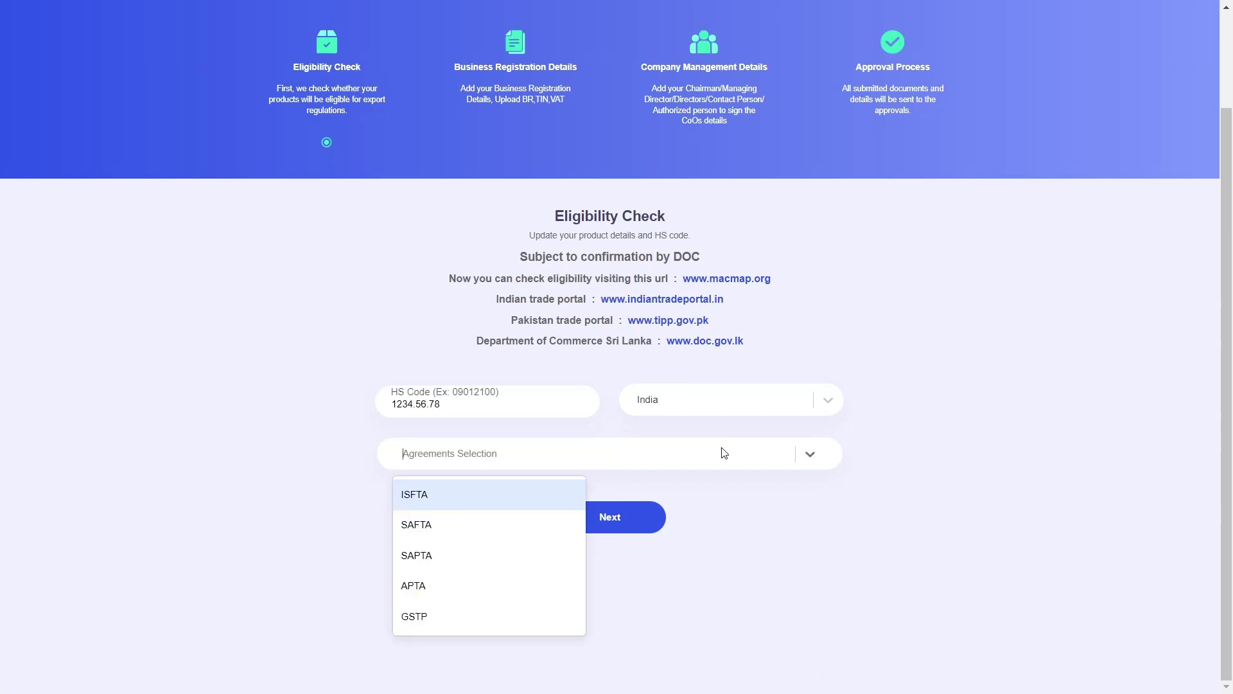
{"action": "left_click", "coordinate": [503, 490]}
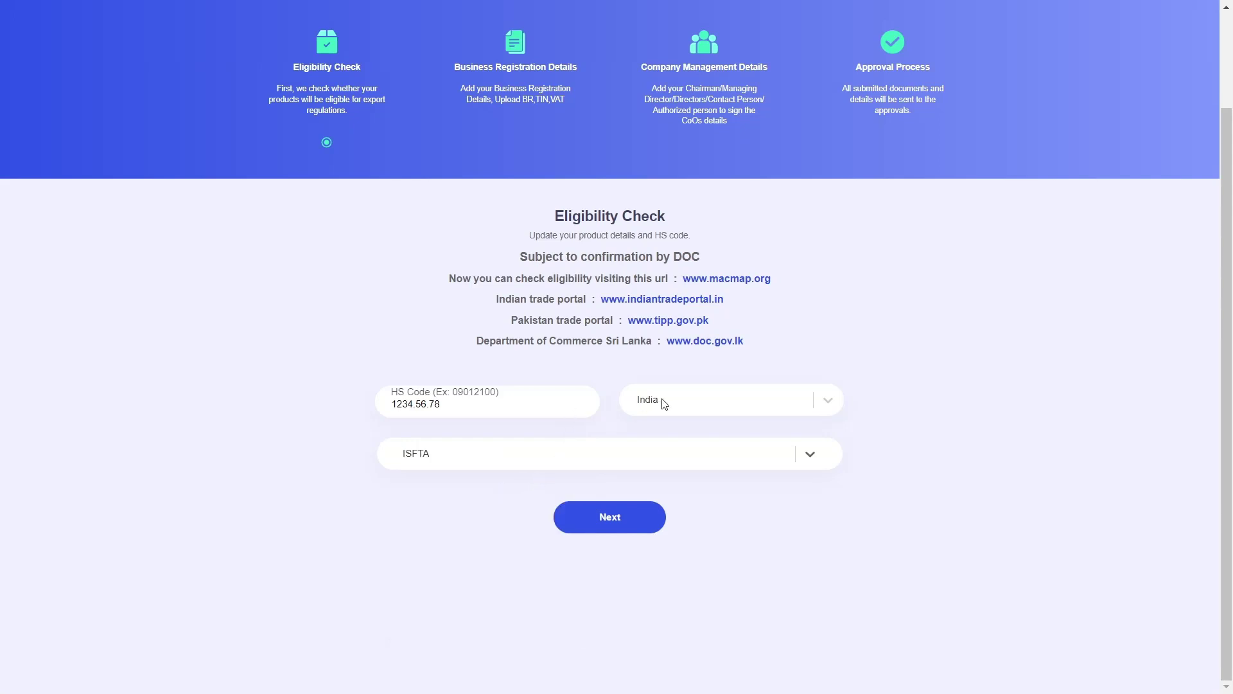
{"action": "left_click", "coordinate": [603, 527]}
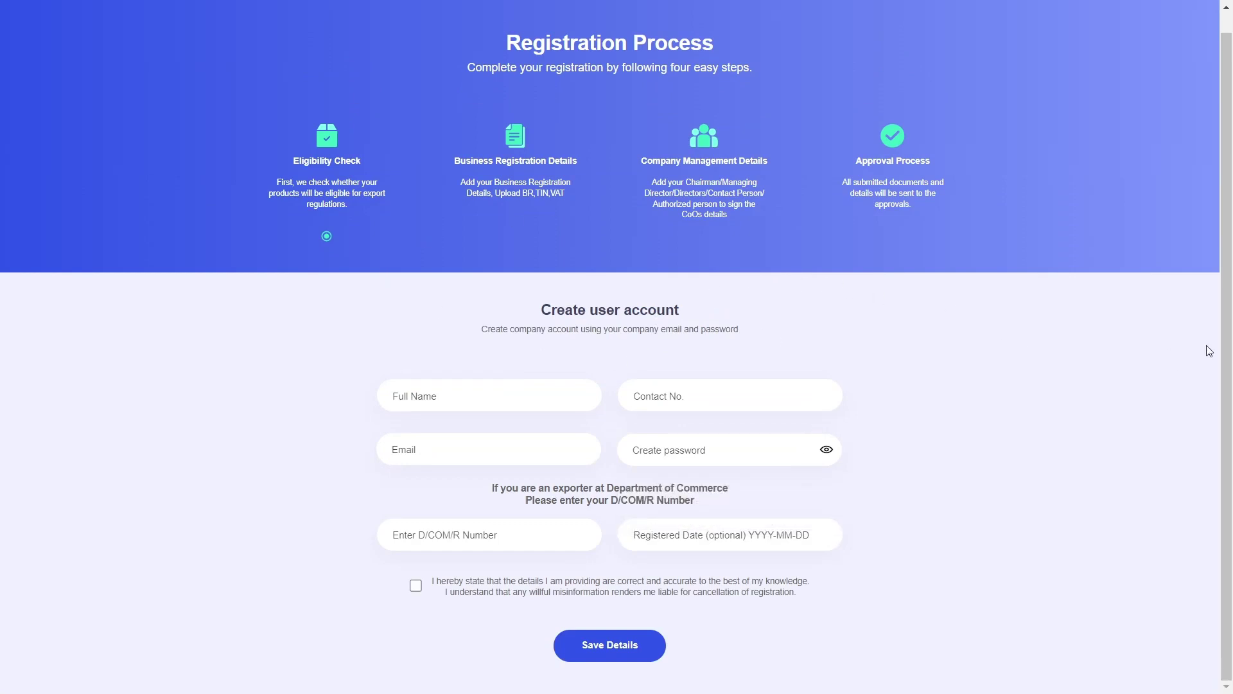
Step: Enter the account holder's full name, contact number, e-mail address and account password
{"action": "left_click", "coordinate": [491, 406]}
{"action": "type", "text": "John Doe"}
{"action": "key", "text": "Tab"}
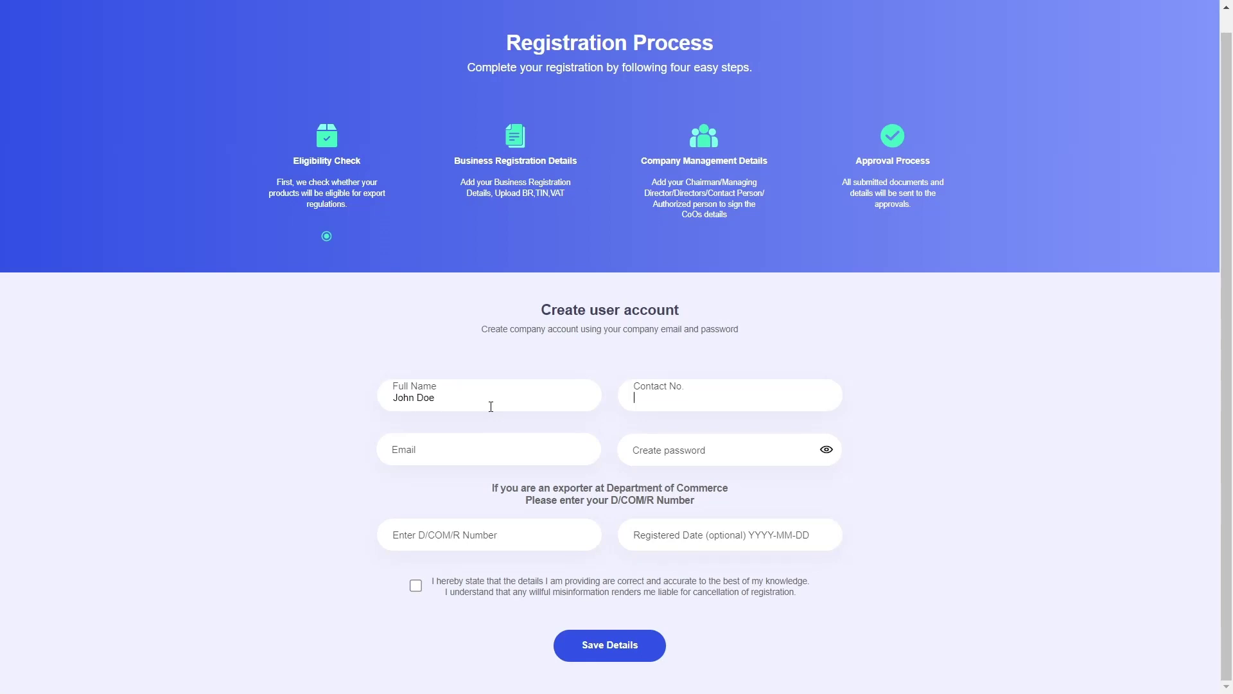
{"action": "type", "text": "1234567891"}
{"action": "left_click", "coordinate": [493, 454]}
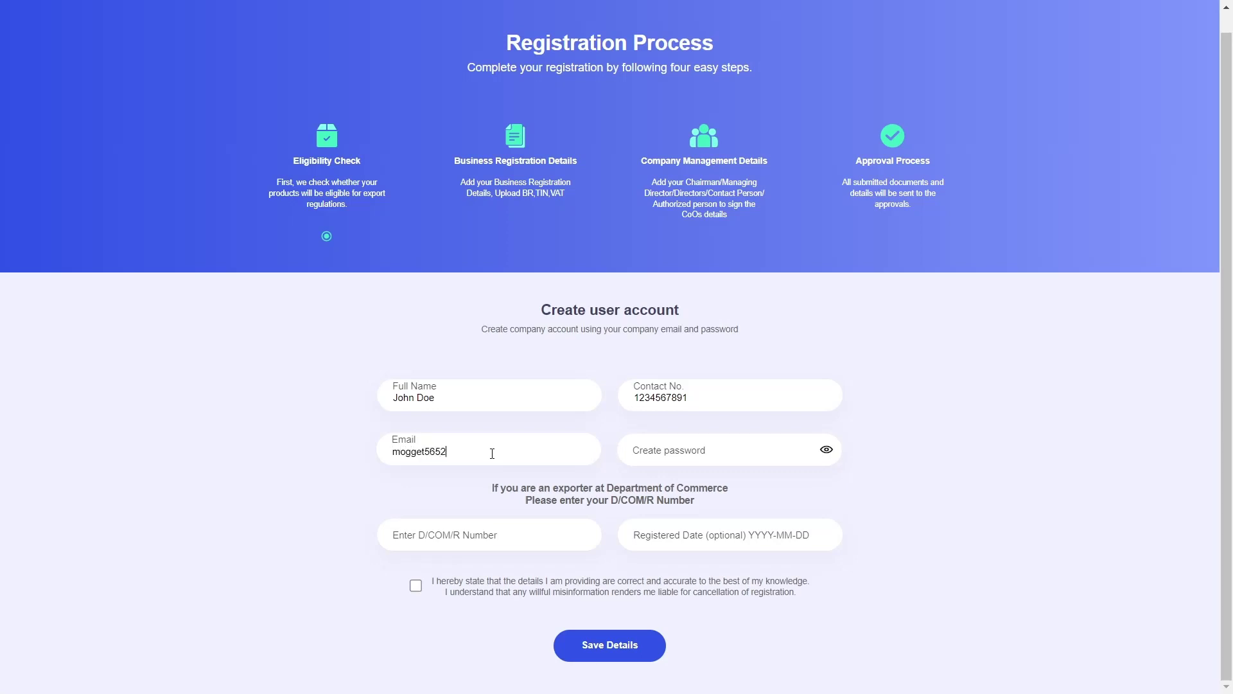
{"action": "key", "text": "Tab"}
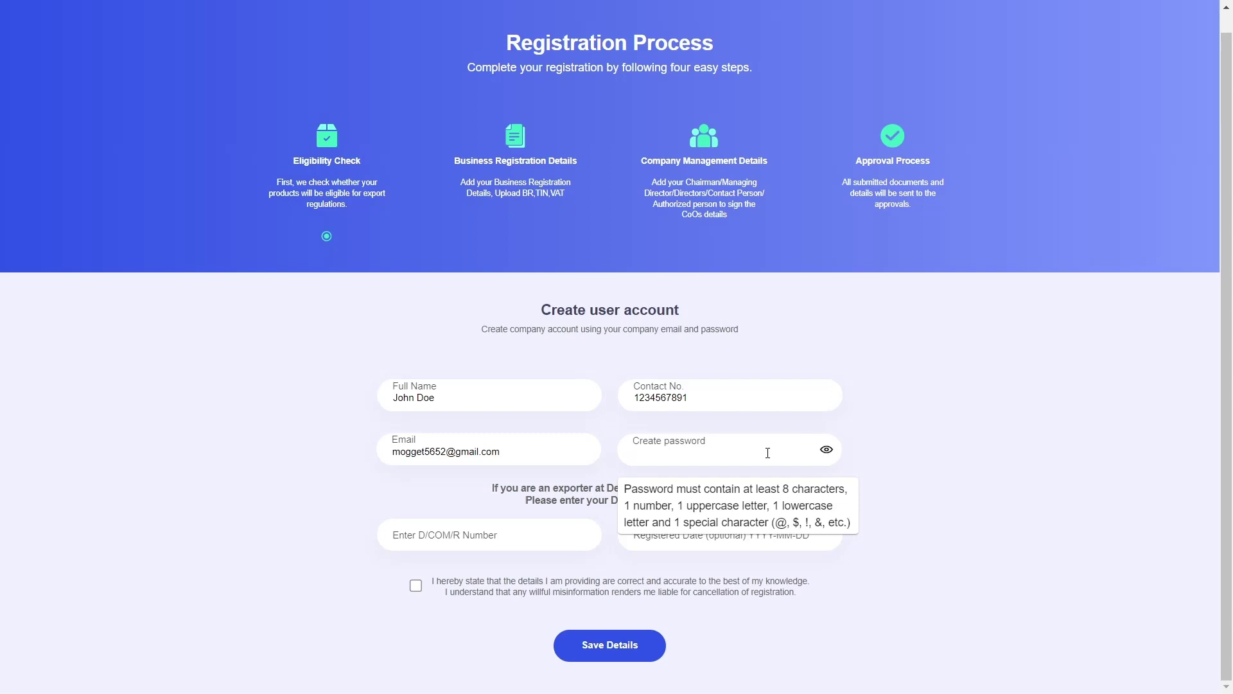
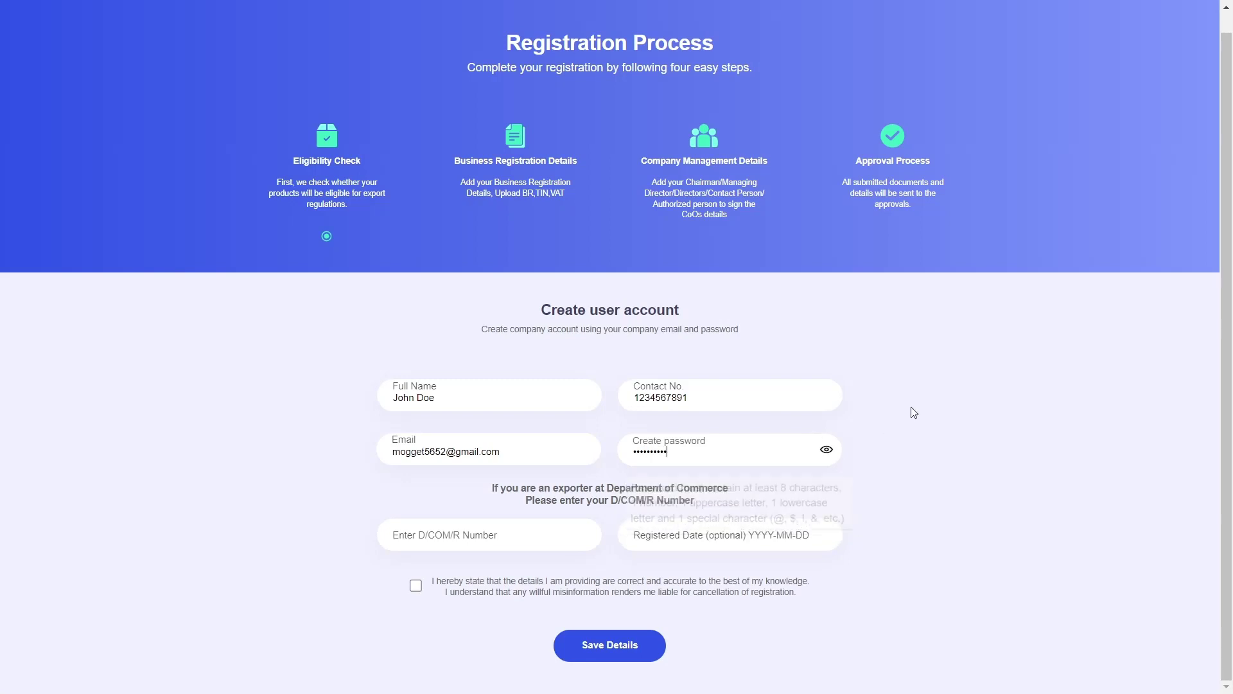
{"action": "left_click", "coordinate": [530, 525]}
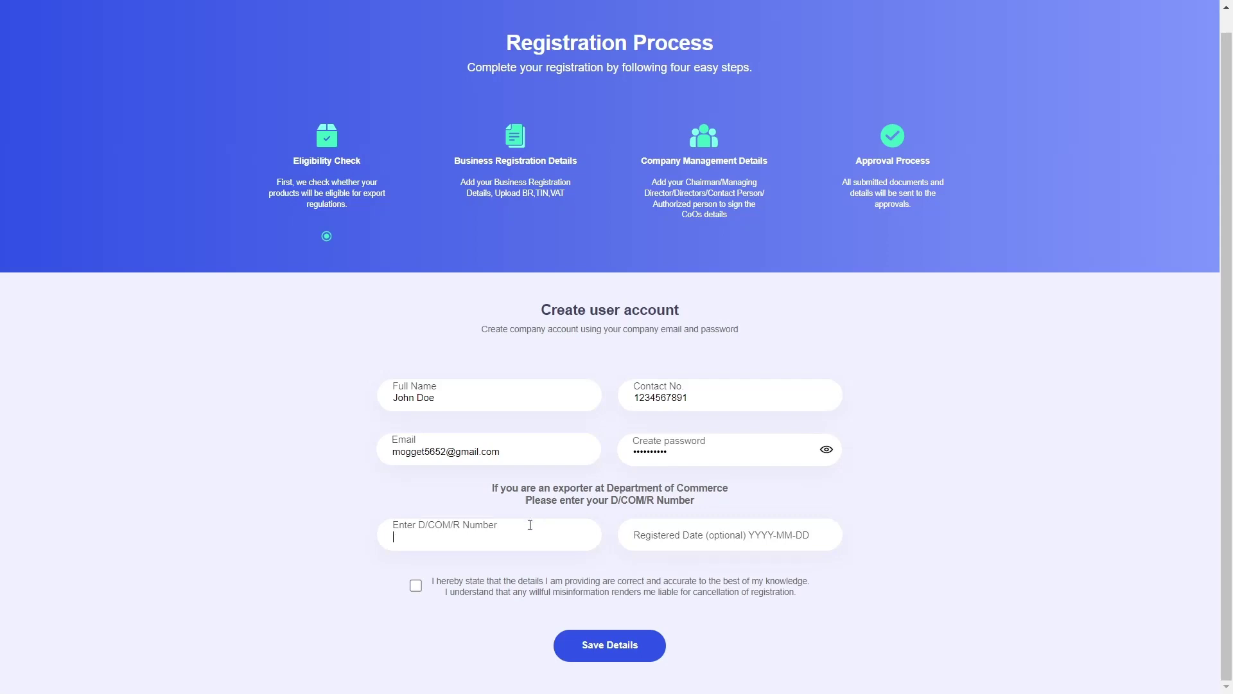
Step: Type the exporter's D/COM/R registration number, fixing mistyped characters
{"action": "left_click_drag", "start_coordinate": [485, 541], "coordinate": [442, 540]}
{"action": "left_click", "coordinate": [512, 531]}
{"action": "left_click", "coordinate": [472, 543]}
{"action": "left_click", "coordinate": [469, 540]}
{"action": "key", "text": "BackSpace"}
{"action": "key", "text": "BackSpace"}
{"action": "key", "text": "BackSpace"}
{"action": "key", "text": "BackSpace"}
{"action": "key", "text": "BackSpace"}
Step: Correct the number's trailing digits, accept the accuracy declaration and save the account details
{"action": "key", "text": "BackSpace"}
{"action": "key", "text": "BackSpace"}
{"action": "key", "text": "BackSpace"}
{"action": "key", "text": "BackSpace"}
{"action": "key", "text": "BackSpace"}
{"action": "left_click", "coordinate": [417, 586]}
{"action": "left_click", "coordinate": [607, 659]}
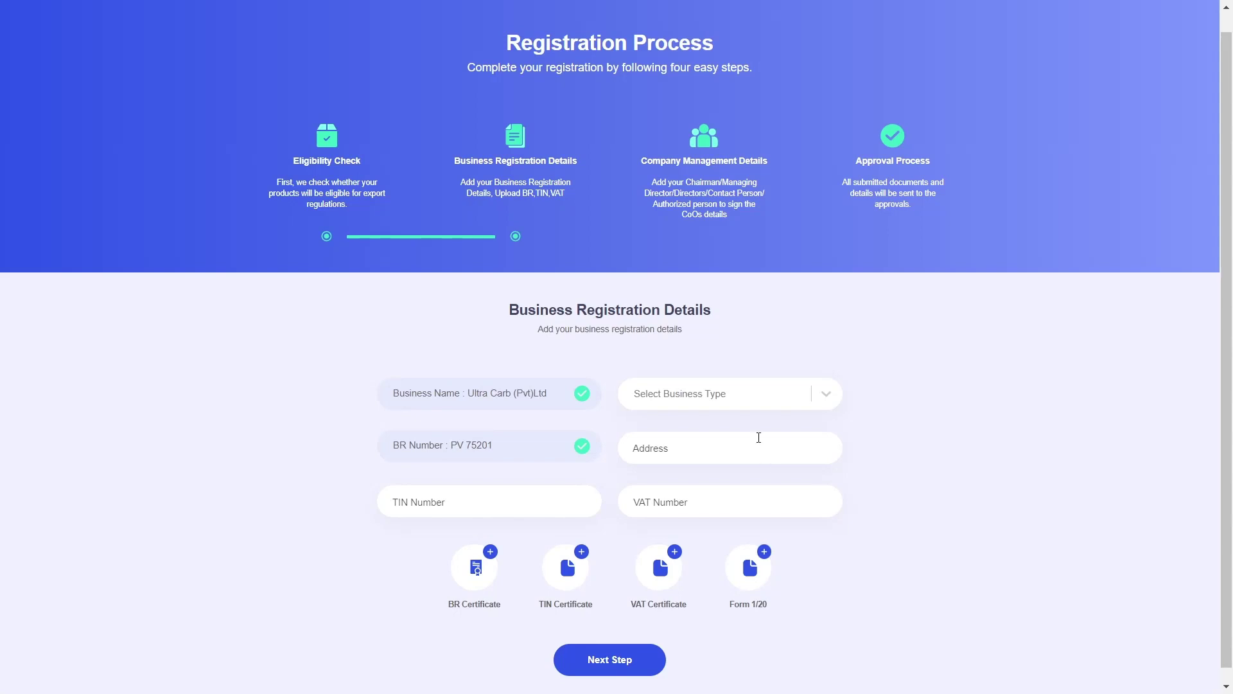
Step: Set the business type to Exporter and enter the company's business address
{"action": "left_click", "coordinate": [776, 394]}
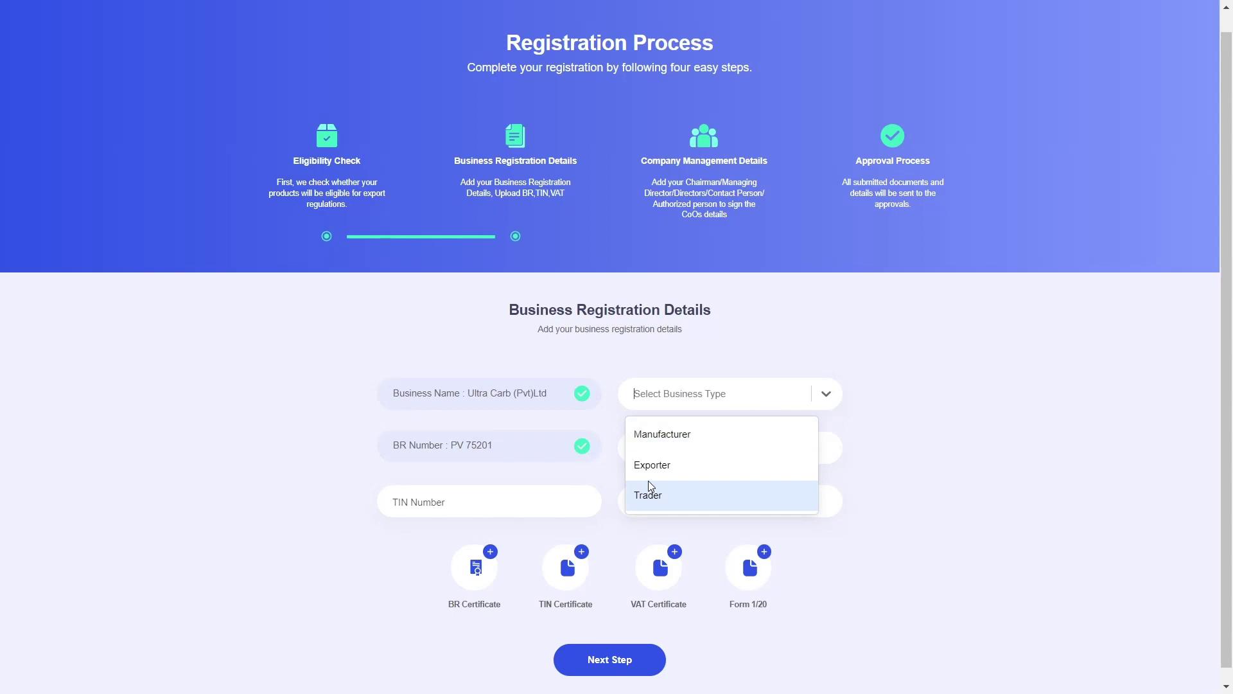
{"action": "left_click", "coordinate": [680, 469]}
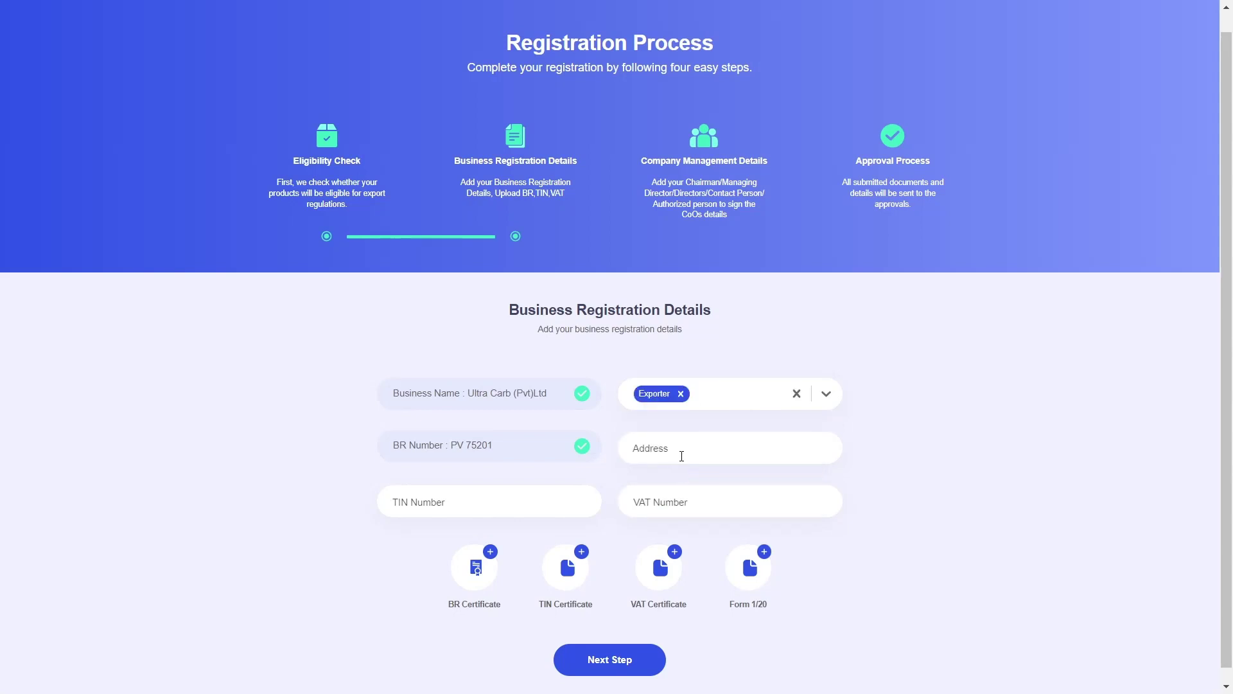
{"action": "left_click", "coordinate": [705, 452]}
{"action": "type", "text": "Duplication Road"}
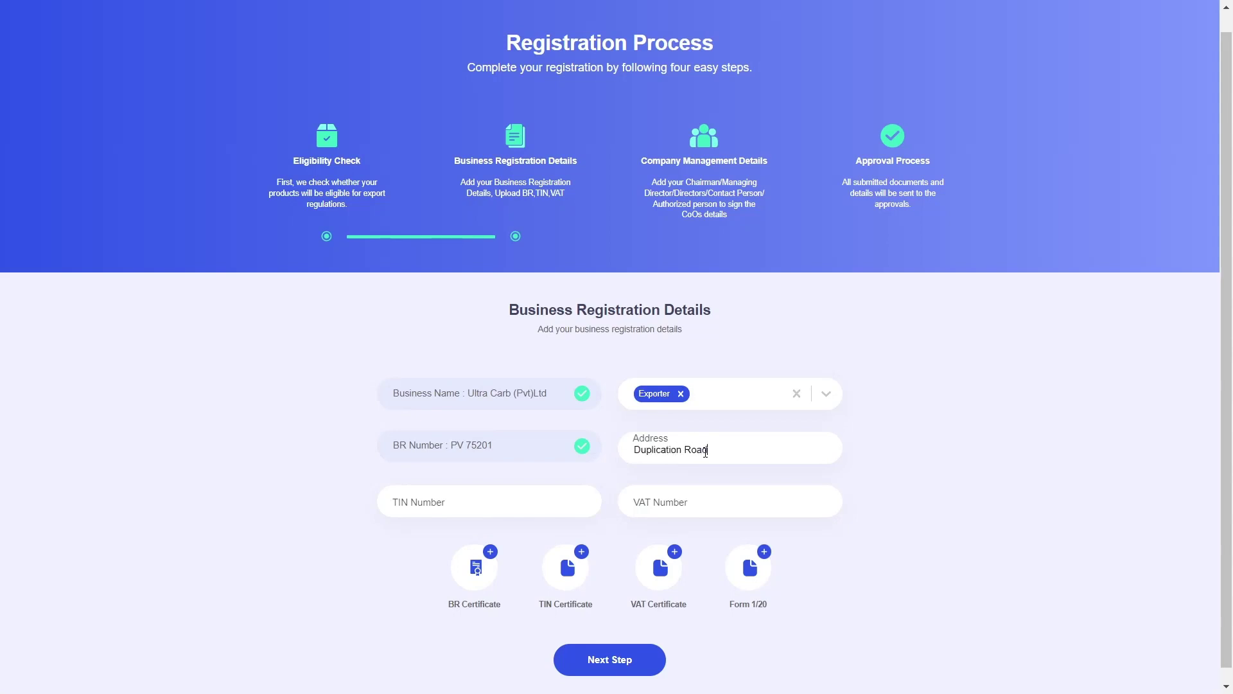
{"action": "type", "text": ", Colombo"}
{"action": "key", "text": "BackSpace"}
{"action": "key", "text": "BackSpace"}
{"action": "type", "text": "ombo"}
Step: Enter the company's TIN number and VAT number
{"action": "left_click", "coordinate": [513, 503]}
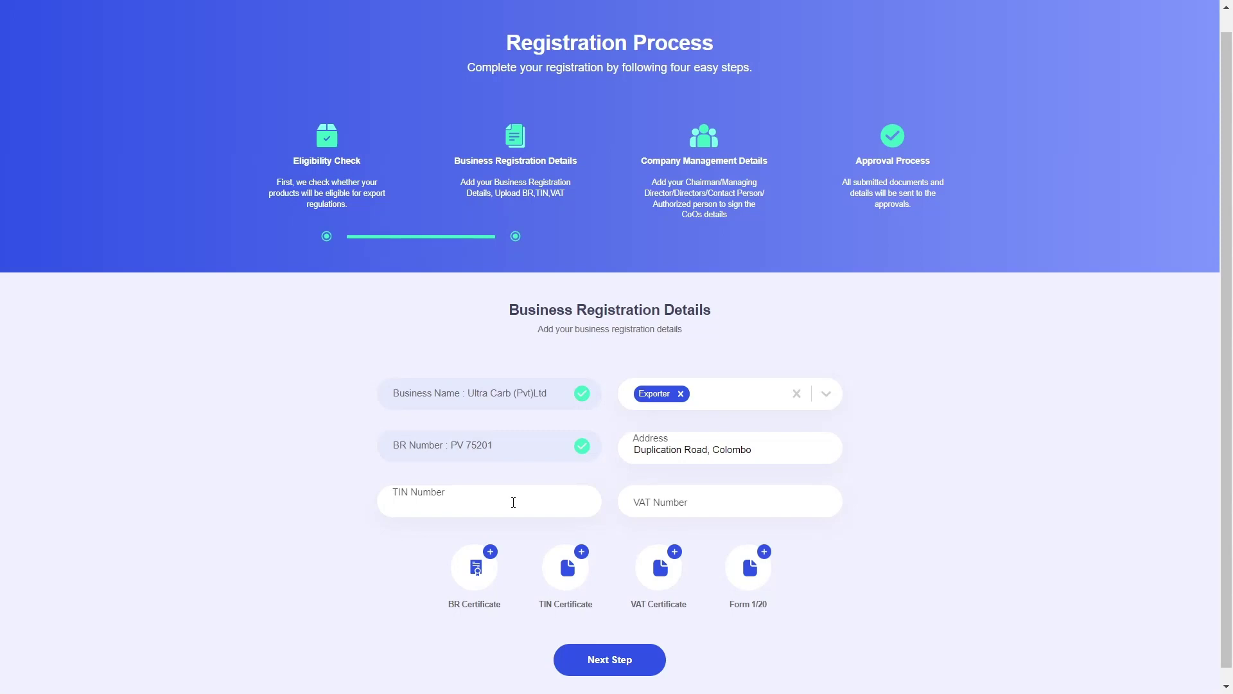
{"action": "left_click", "coordinate": [668, 492]}
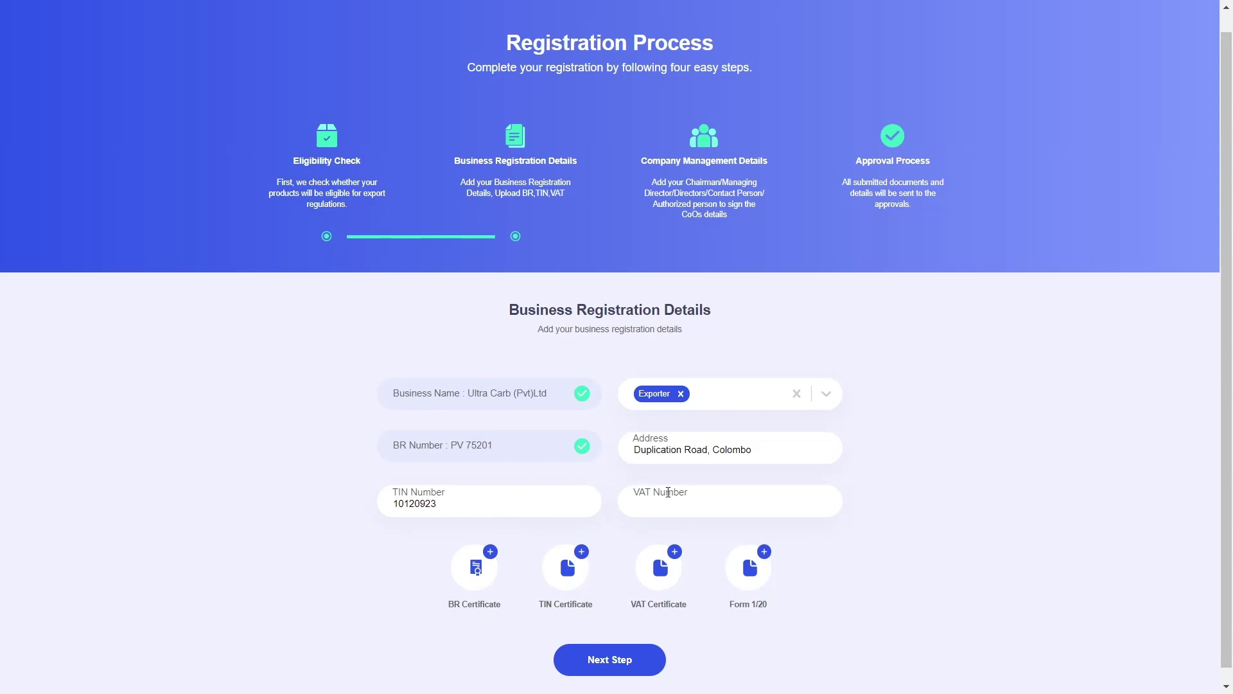
{"action": "scroll", "coordinate": [857, 510], "scroll_direction": "down", "scroll_amount": 1}
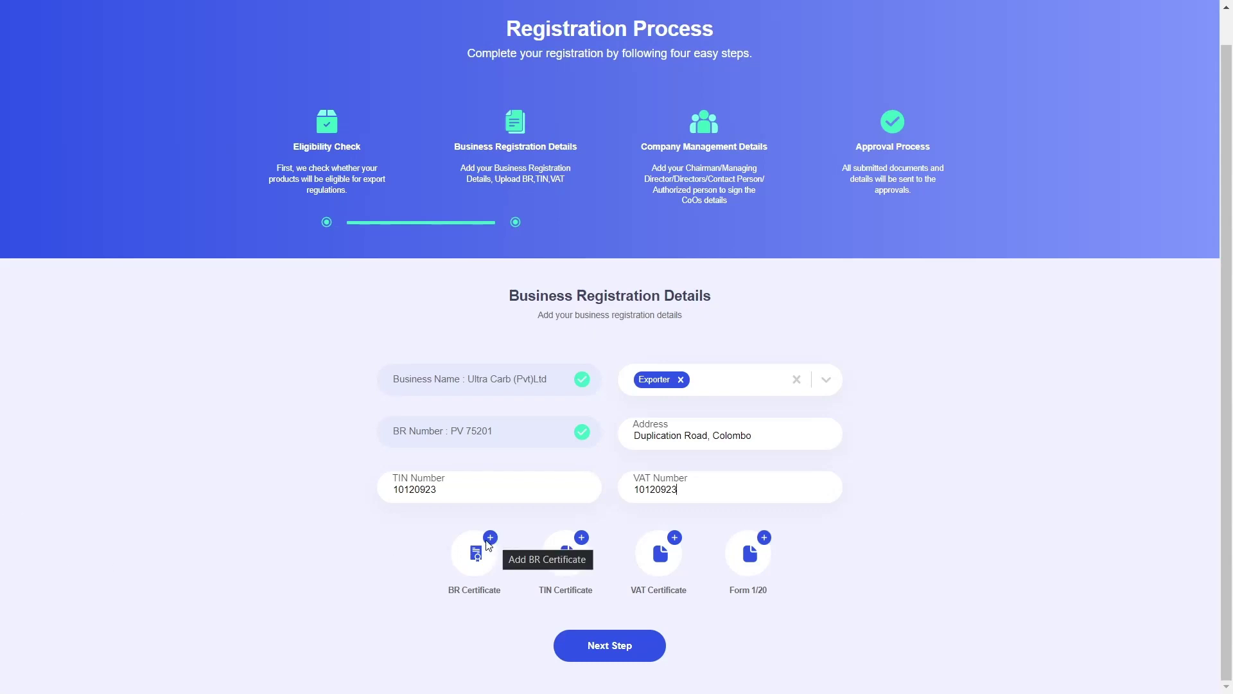
Step: Upload the BR Certificate and TIN Certificate files from the Company Registration folder
{"action": "left_click", "coordinate": [490, 540]}
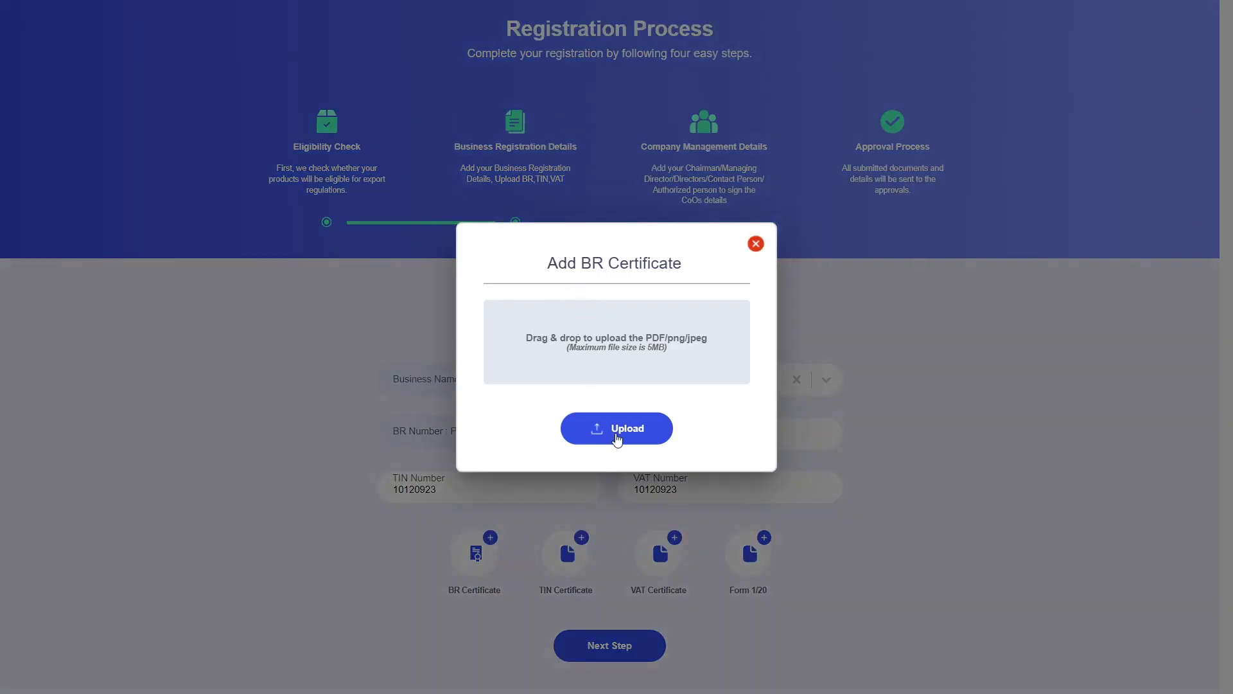
{"action": "left_click", "coordinate": [617, 438]}
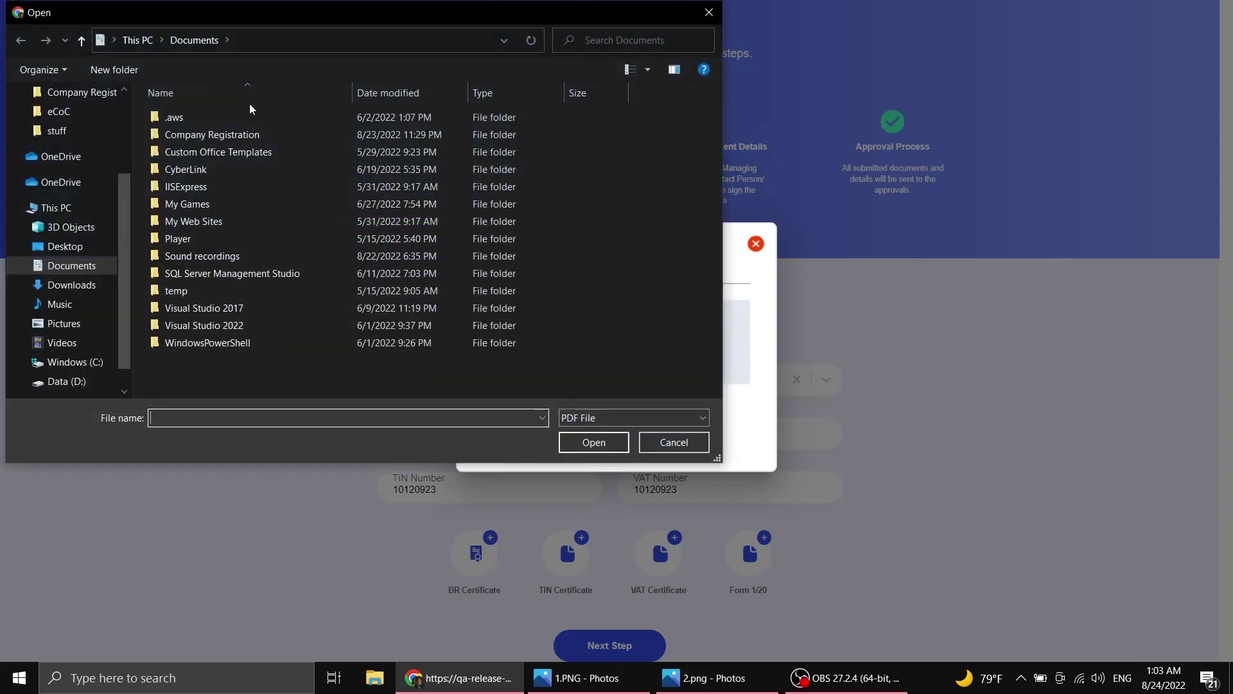
{"action": "double_click", "coordinate": [241, 133]}
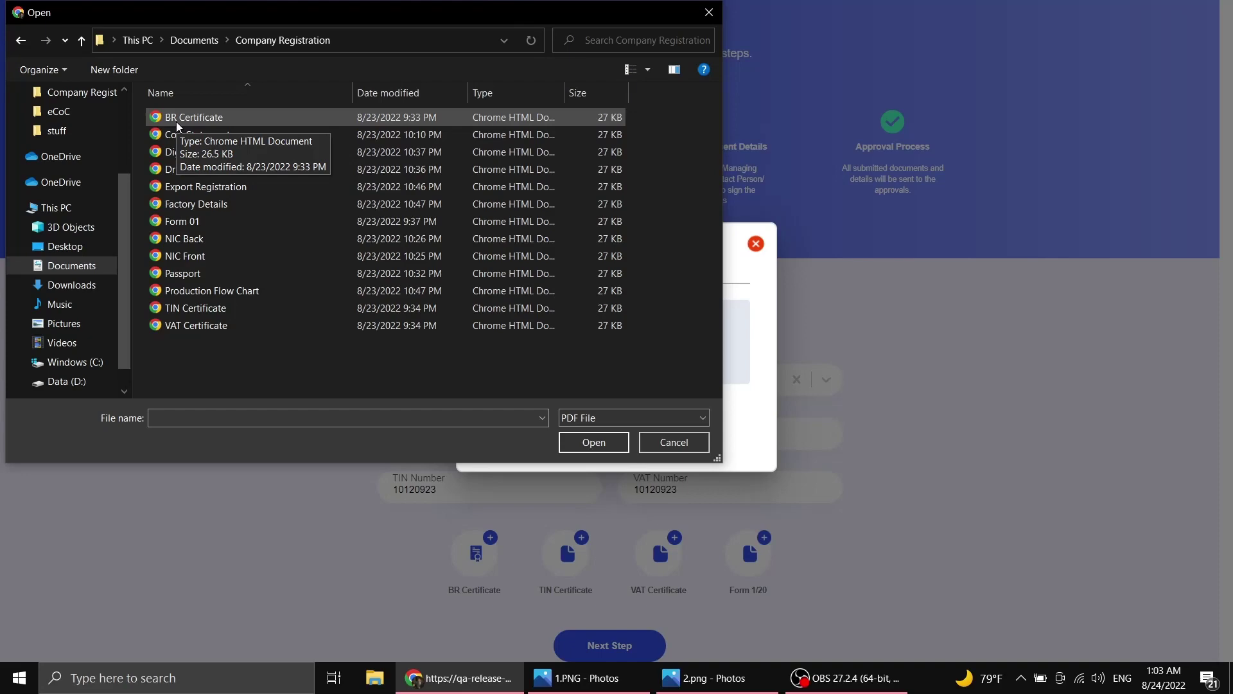
{"action": "left_click", "coordinate": [187, 117]}
{"action": "left_click", "coordinate": [592, 442]}
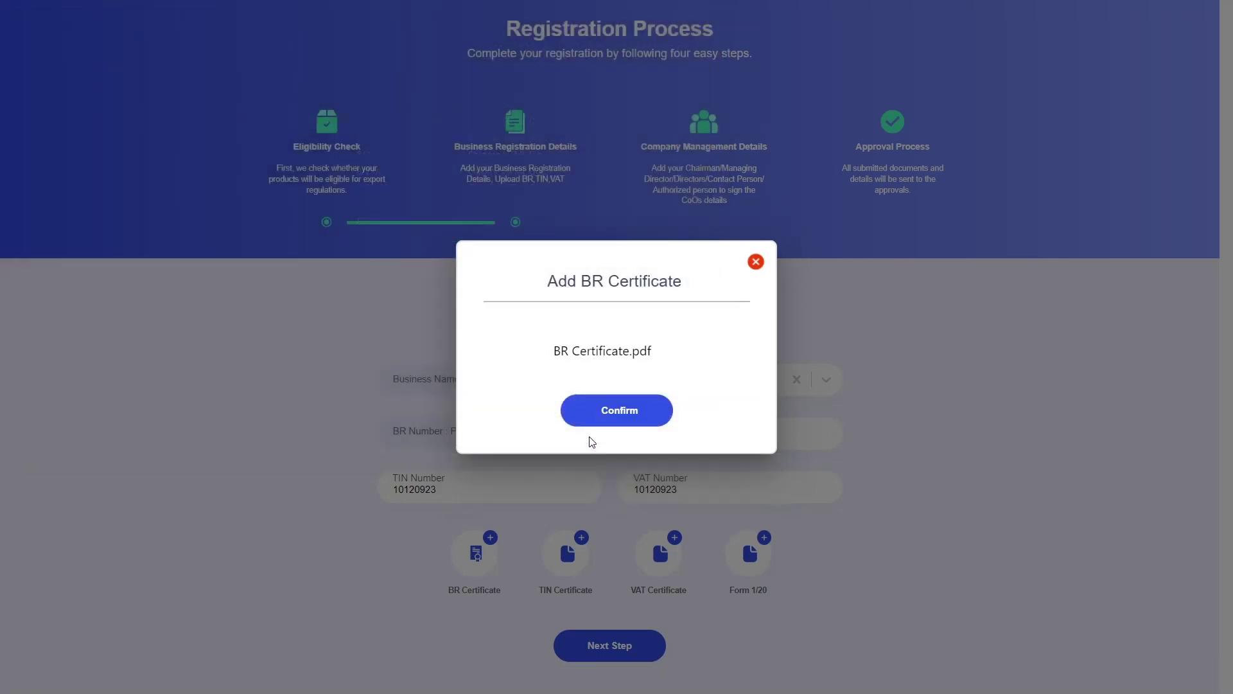
{"action": "left_click", "coordinate": [636, 414]}
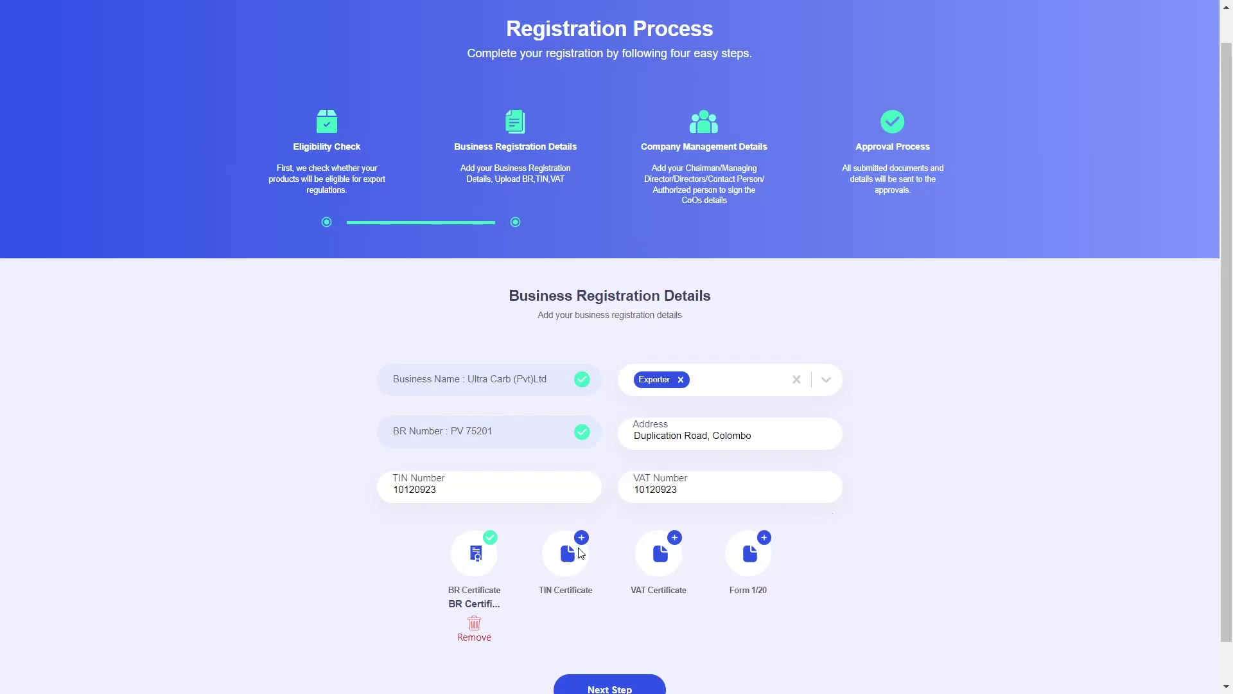
{"action": "scroll", "coordinate": [504, 573], "scroll_direction": "down", "scroll_amount": 1}
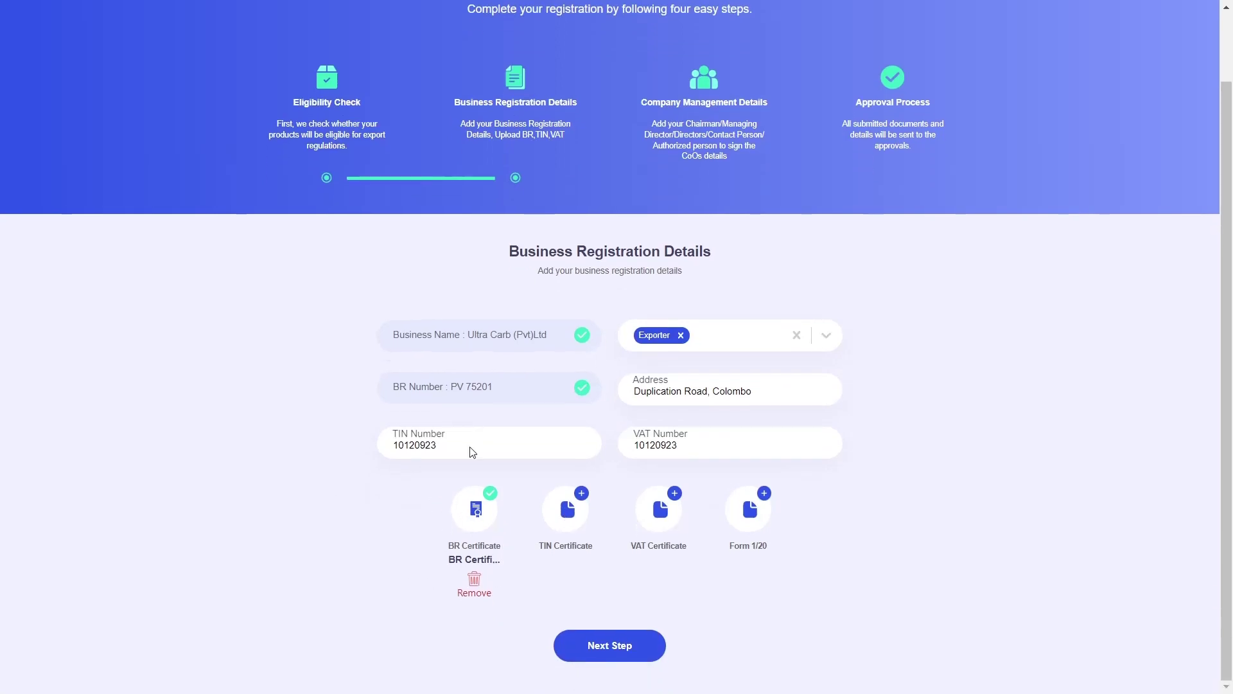
{"action": "left_click", "coordinate": [583, 494]}
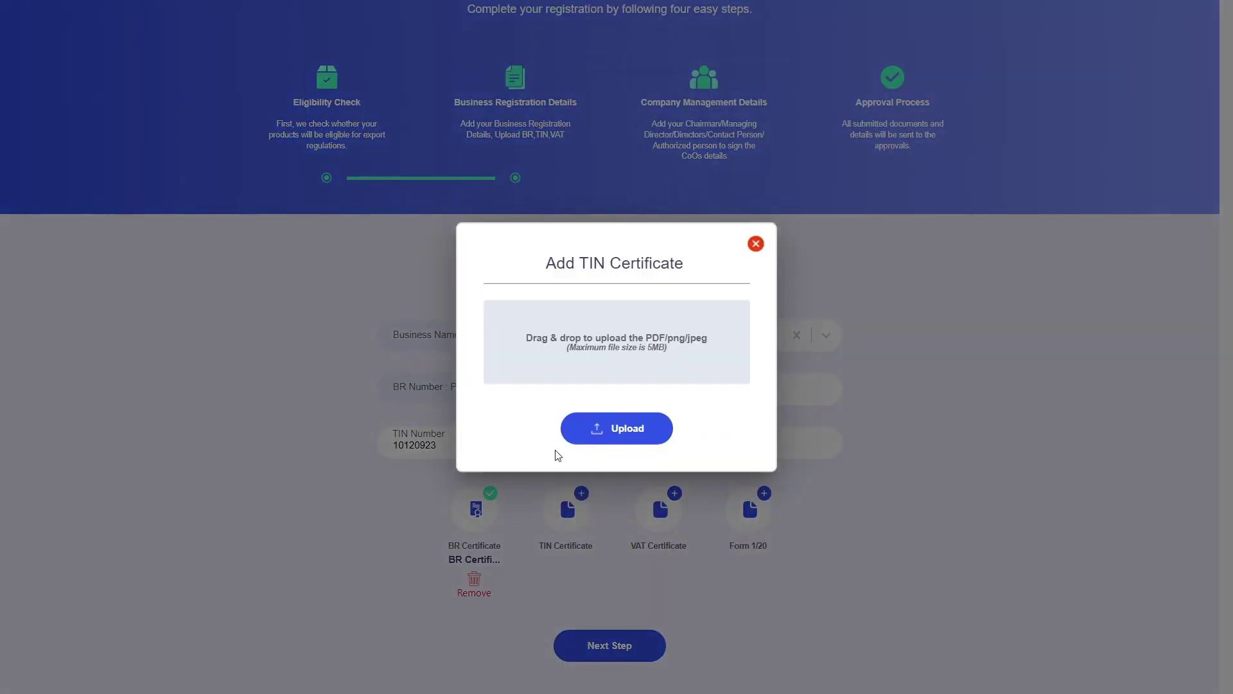
{"action": "left_click", "coordinate": [611, 427]}
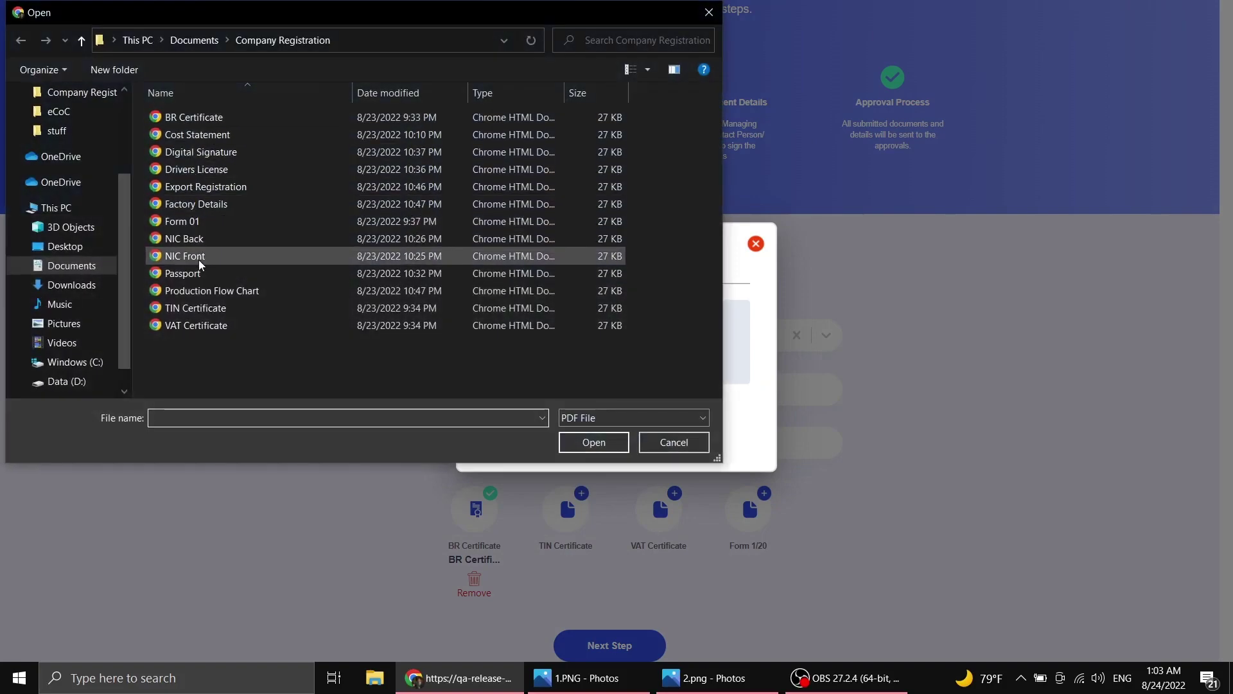
{"action": "left_click", "coordinate": [192, 309]}
{"action": "left_click", "coordinate": [597, 443]}
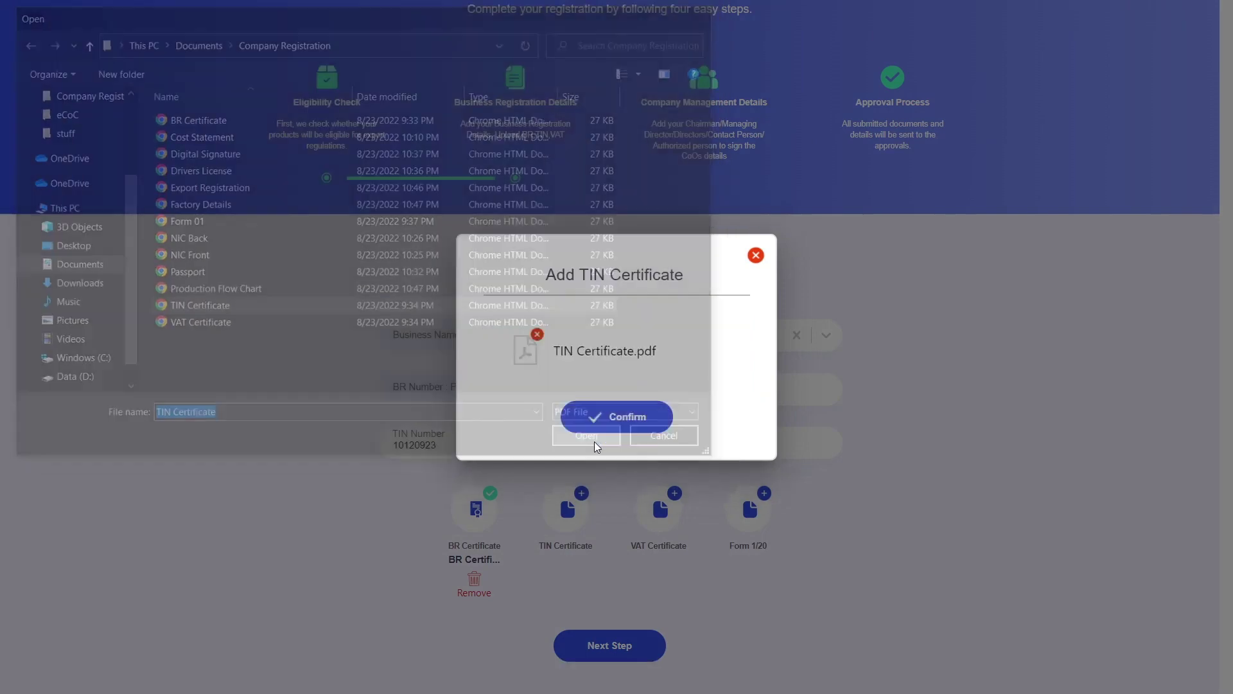
{"action": "left_click", "coordinate": [628, 418]}
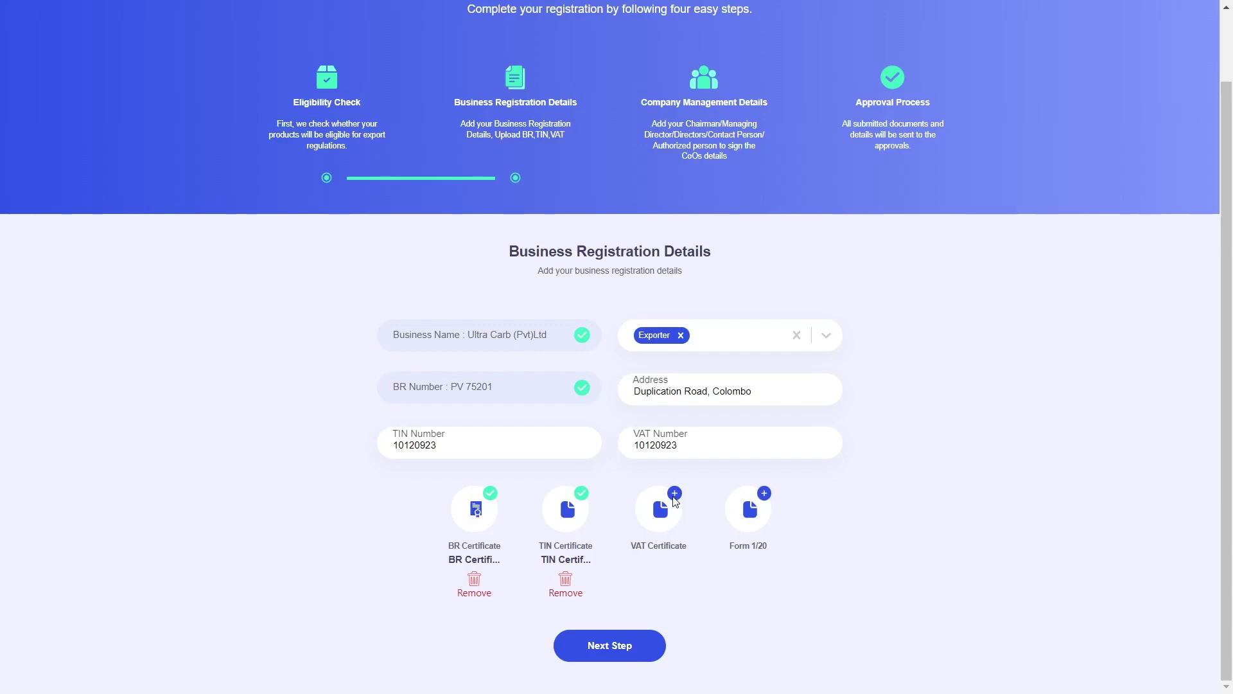
Step: Upload the VAT Certificate, and Form 01.pdf as Form 1/20
{"action": "left_click", "coordinate": [674, 499]}
{"action": "left_click", "coordinate": [614, 429]}
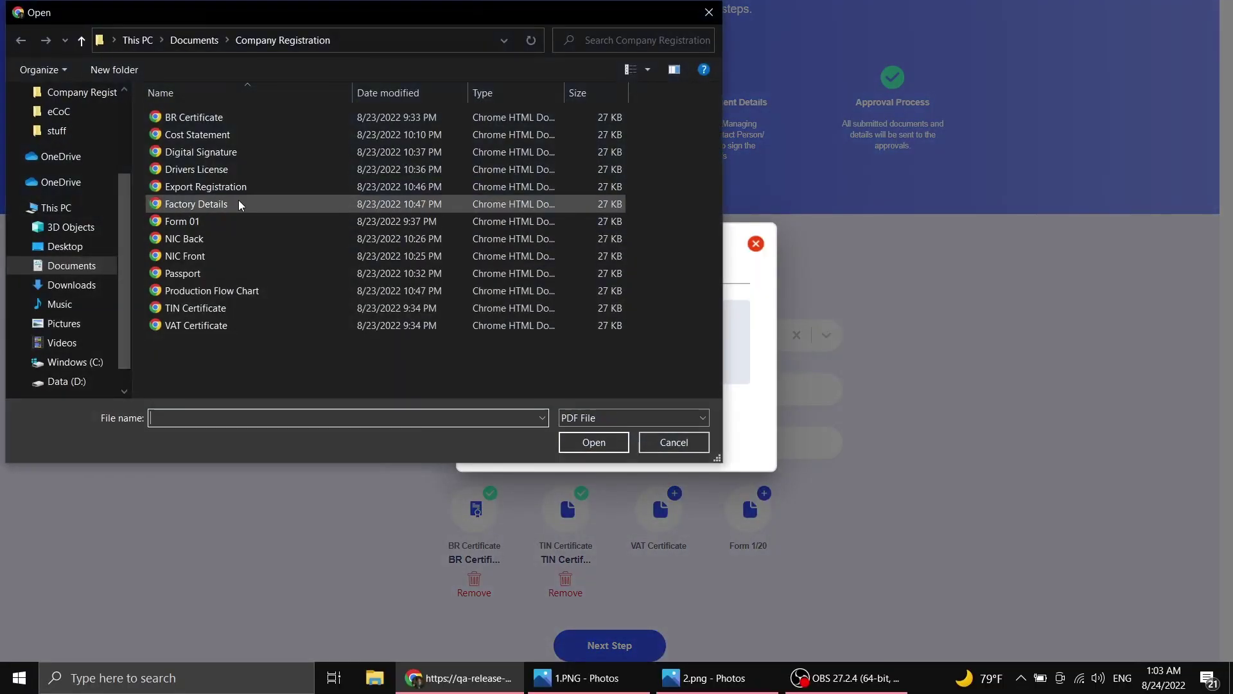
{"action": "left_click", "coordinate": [237, 325]}
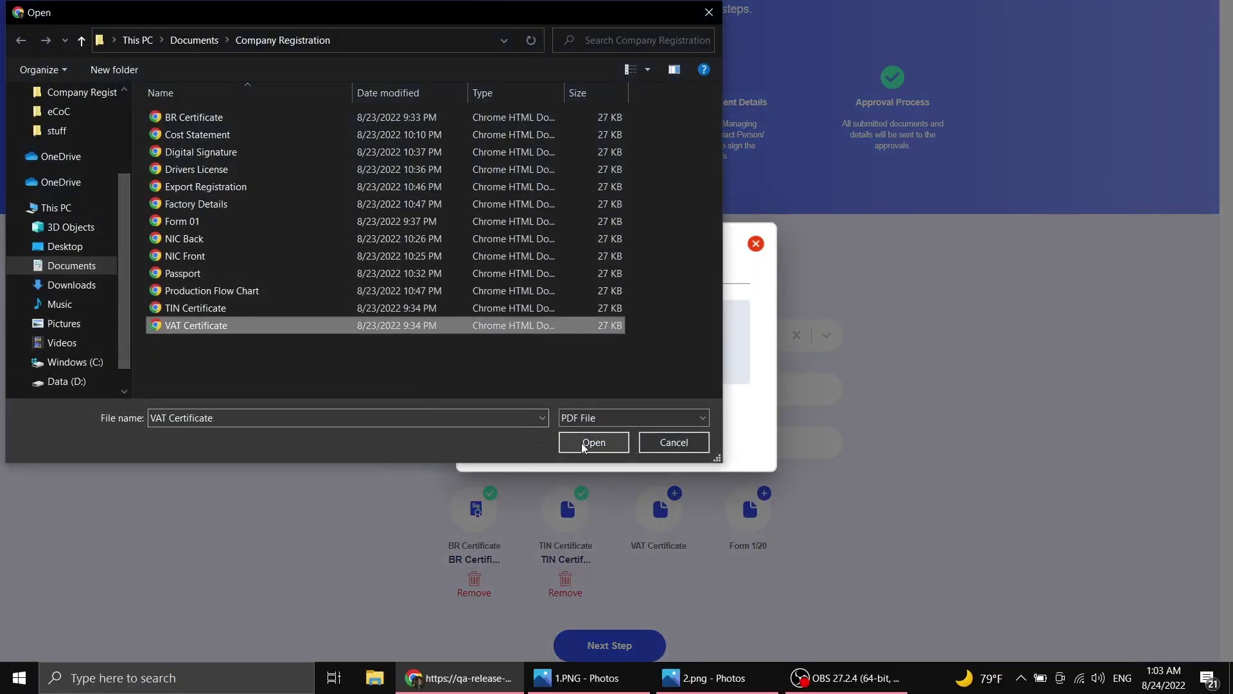
{"action": "left_click", "coordinate": [584, 448]}
{"action": "left_click", "coordinate": [628, 424]}
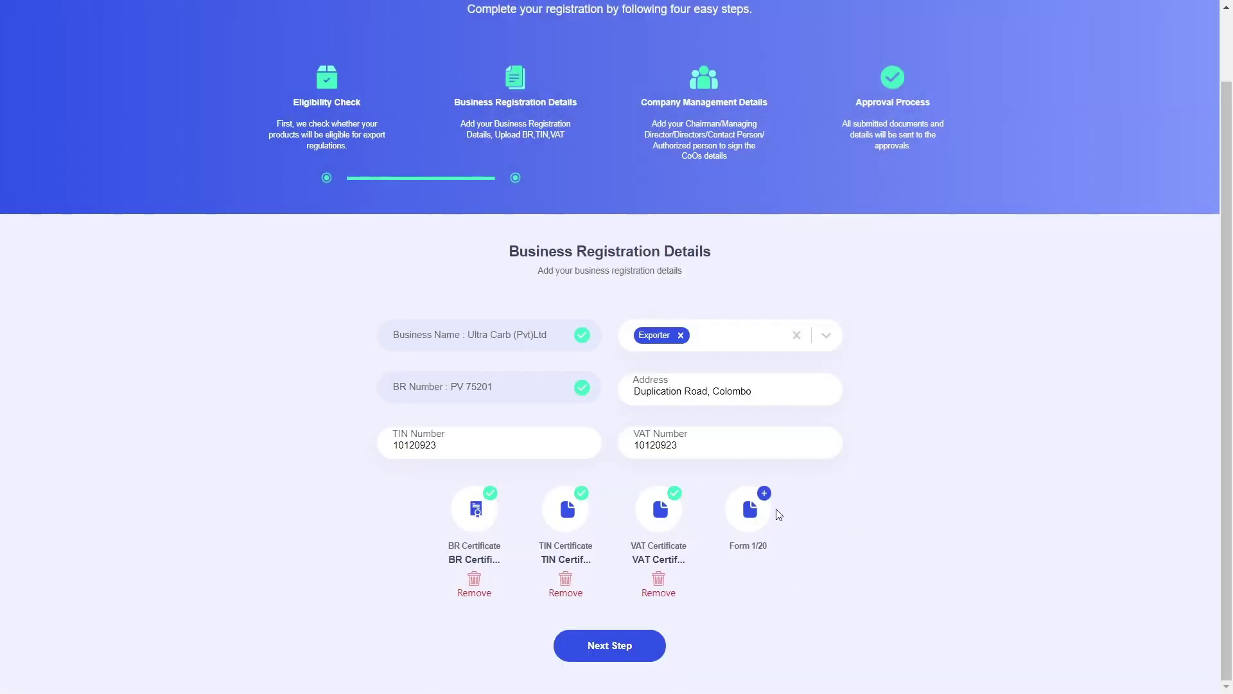
{"action": "left_click", "coordinate": [764, 494]}
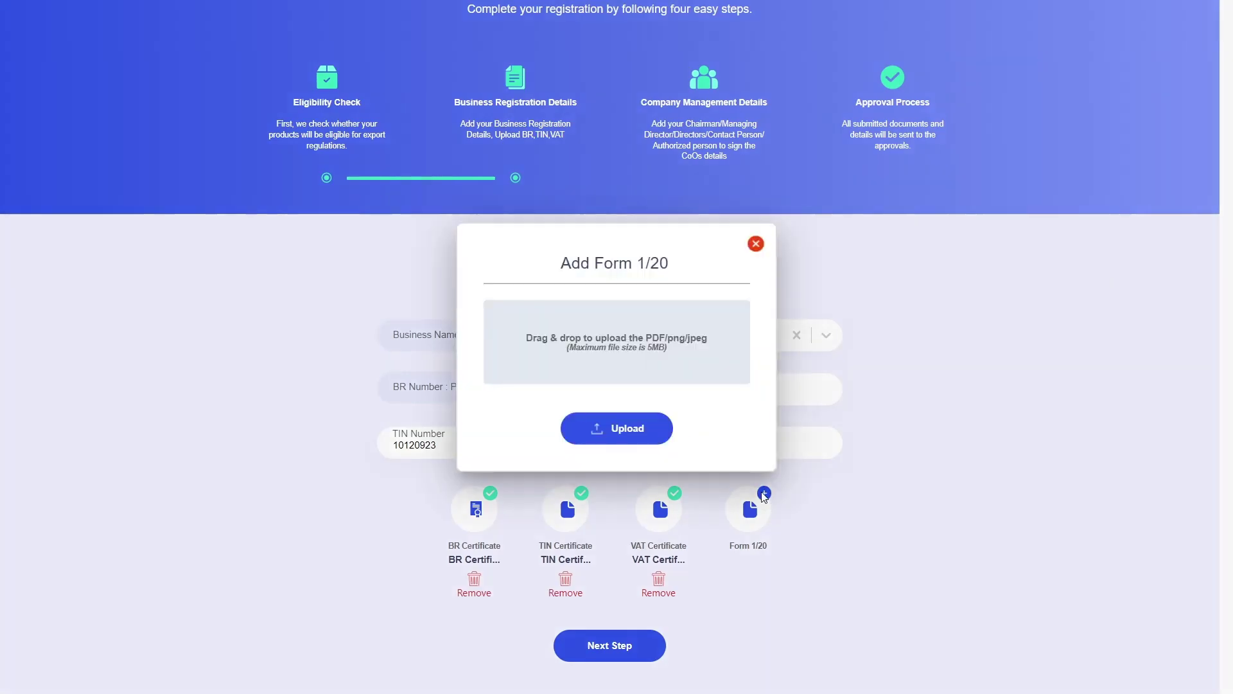
{"action": "left_click", "coordinate": [642, 420]}
{"action": "left_click", "coordinate": [222, 221]}
{"action": "left_click", "coordinate": [591, 445]}
{"action": "left_click", "coordinate": [594, 429]}
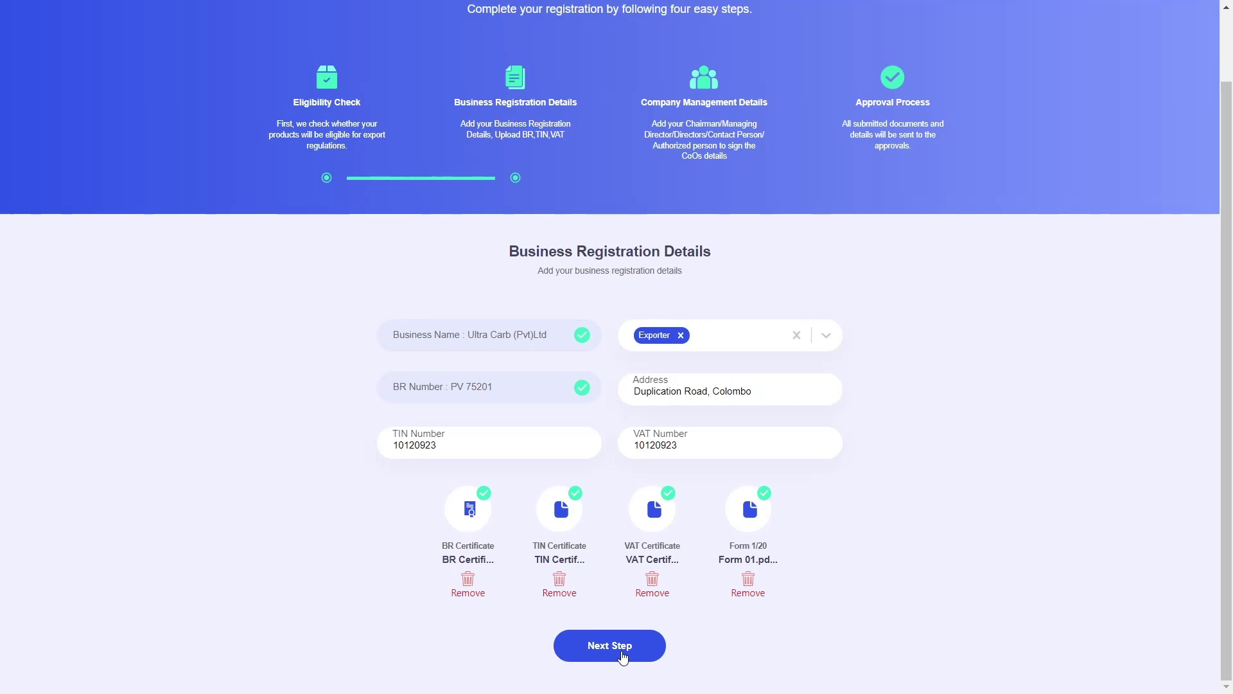
Step: On Product Details, add Women Woven Jacket under Non-Wholly products, sub category Other
{"action": "left_click", "coordinate": [623, 656]}
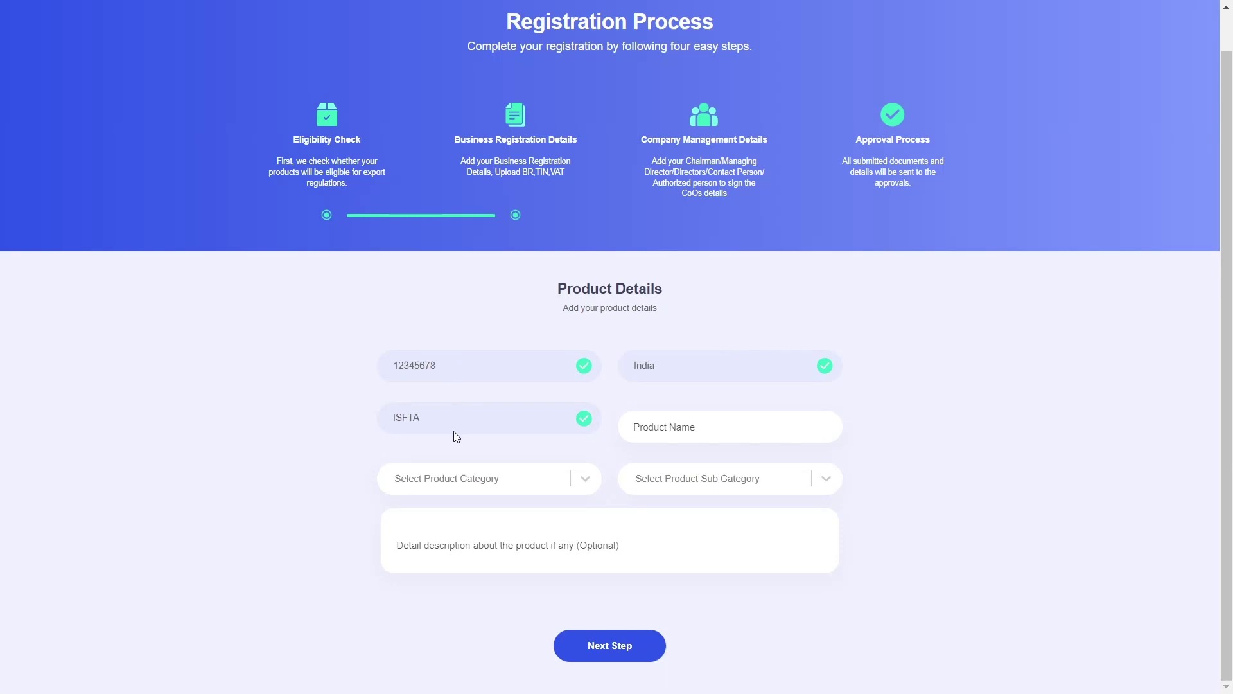
{"action": "left_click", "coordinate": [648, 435]}
{"action": "type", "text": "Women Woven Jacket"}
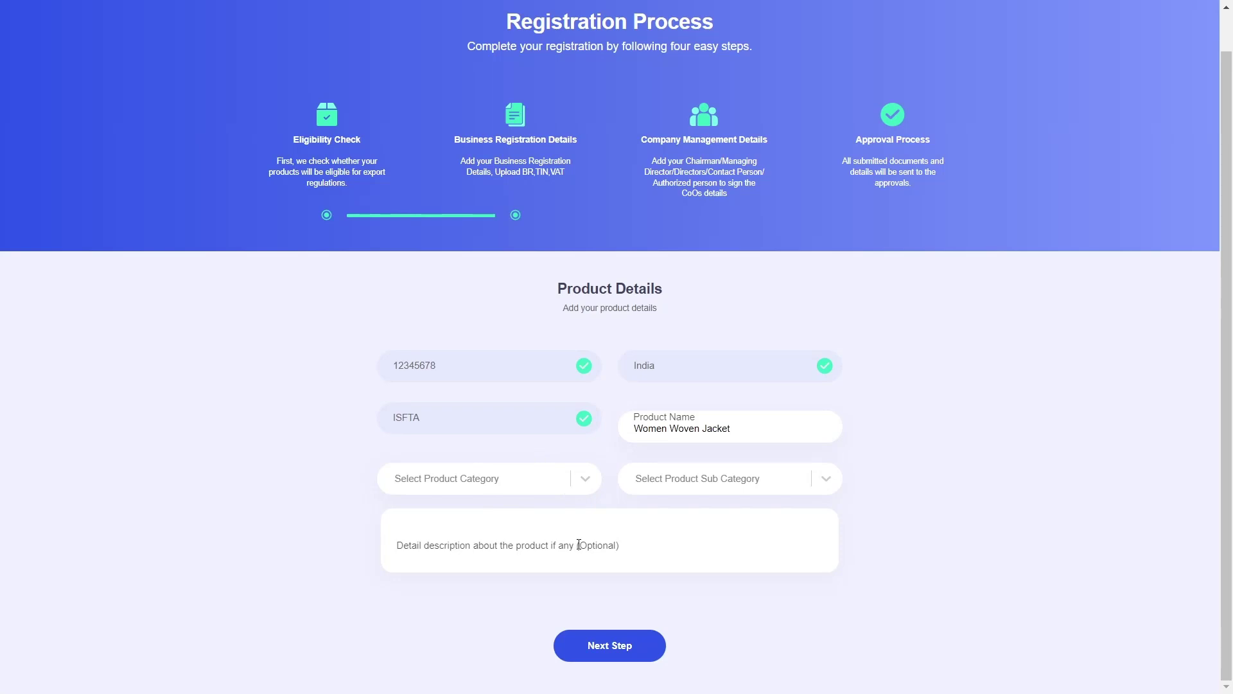
{"action": "left_click", "coordinate": [577, 489]}
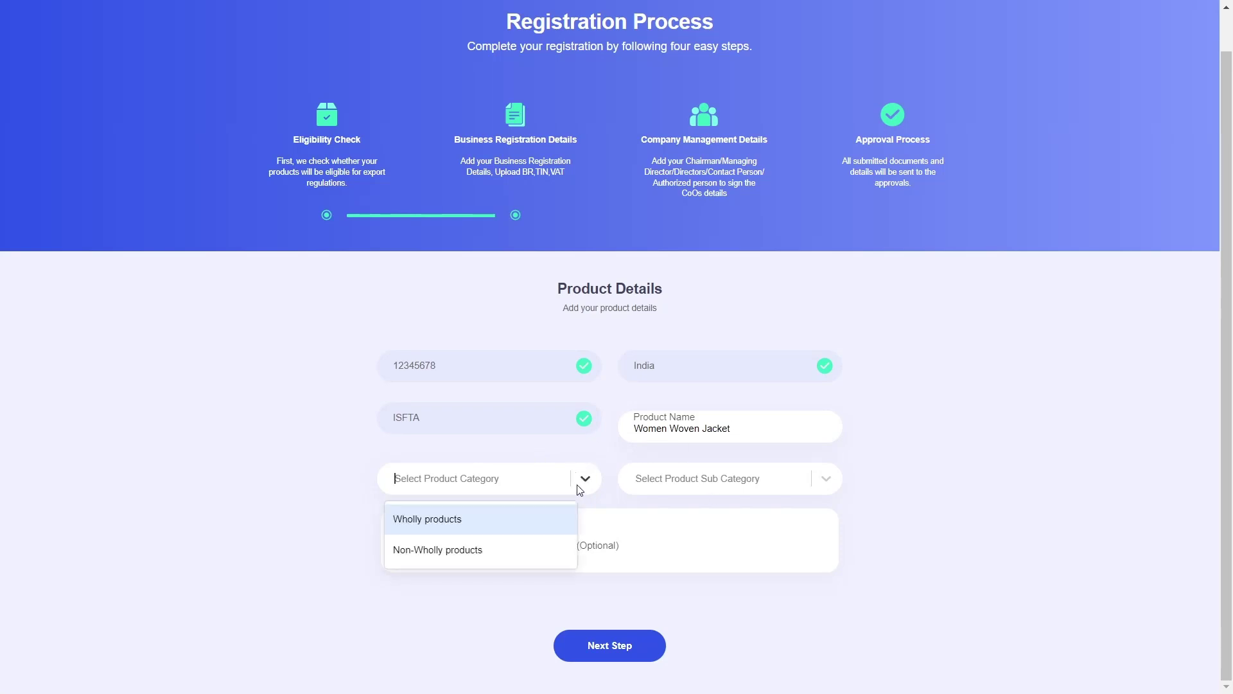
{"action": "left_click", "coordinate": [521, 544]}
{"action": "left_click", "coordinate": [814, 475]}
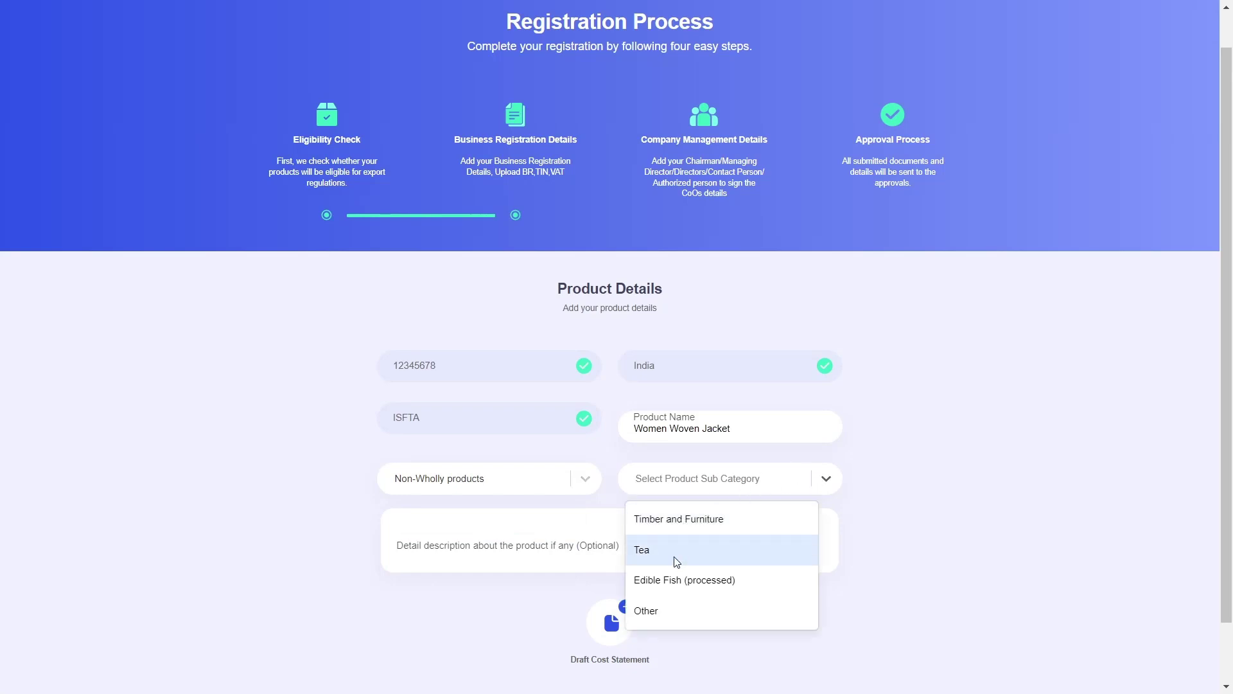
{"action": "left_click", "coordinate": [711, 597]}
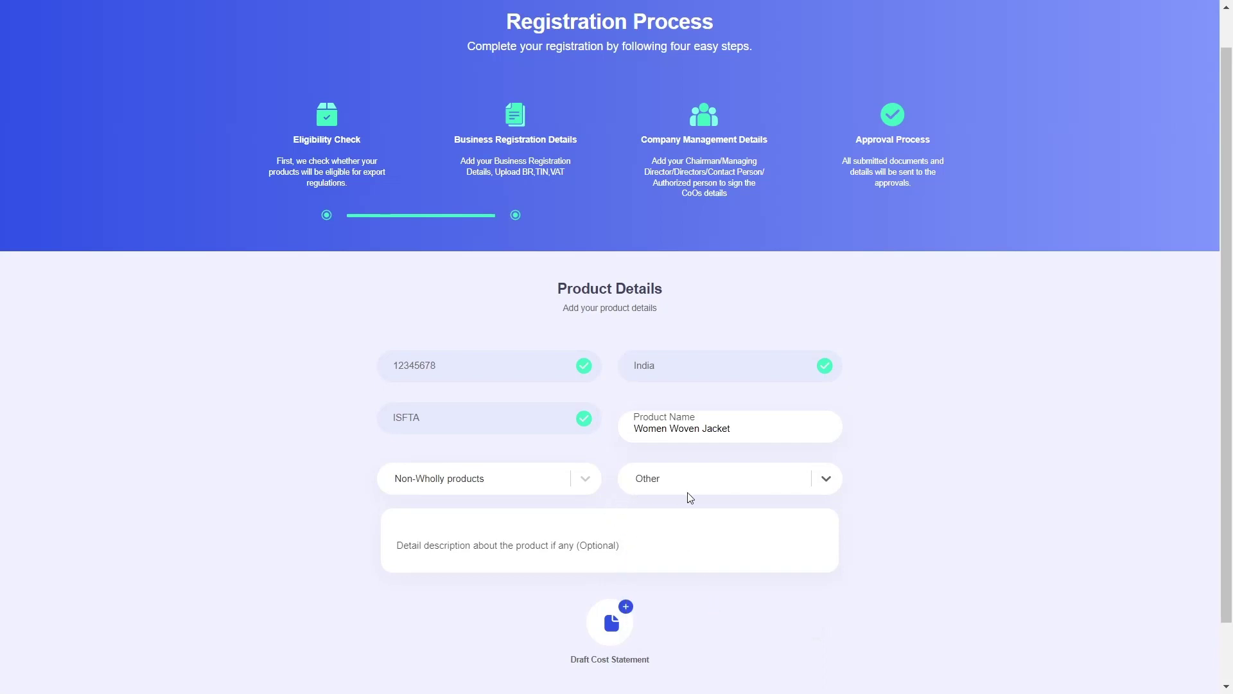
{"action": "scroll", "coordinate": [688, 499], "scroll_direction": "down", "scroll_amount": 1}
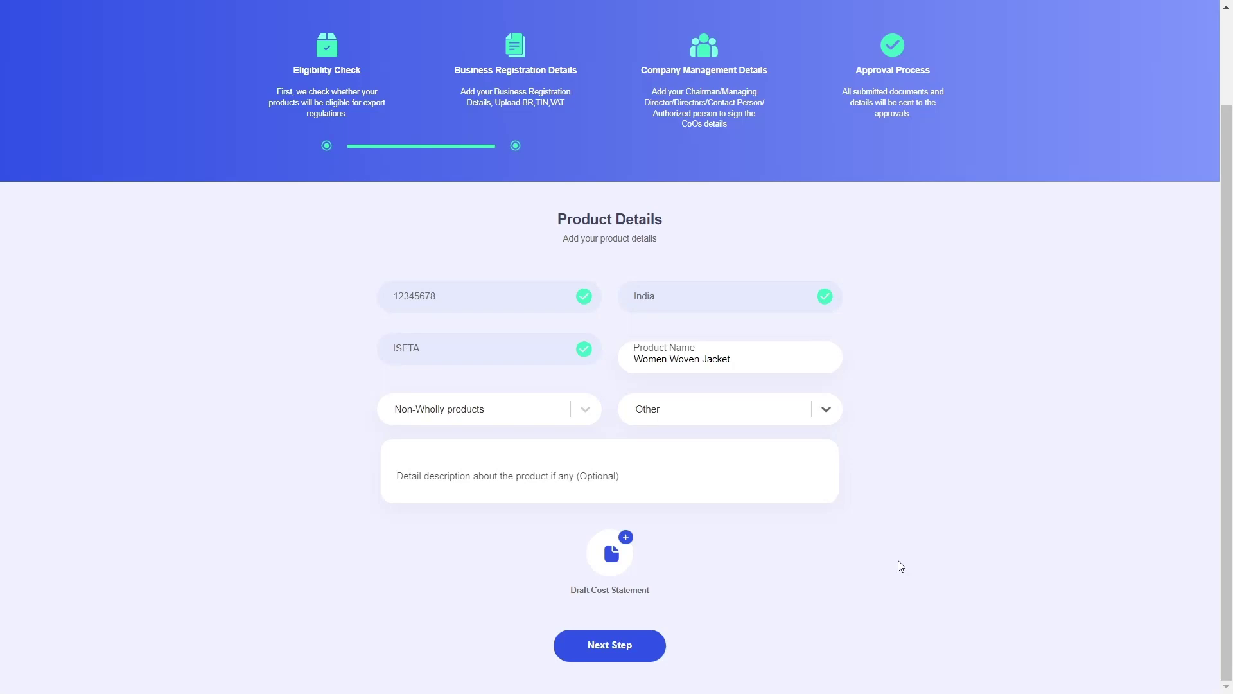
Step: Set the product origin type back to Non-Wholly products
{"action": "left_click", "coordinate": [554, 411]}
{"action": "left_click", "coordinate": [483, 448]}
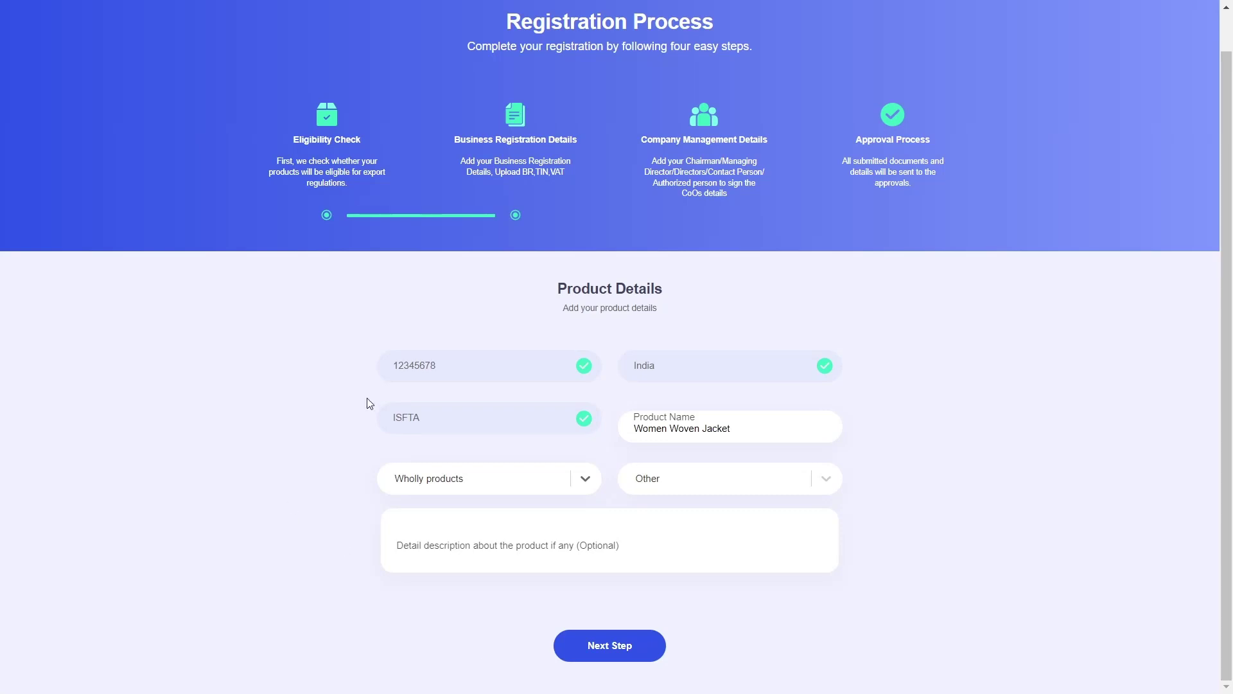
{"action": "left_click", "coordinate": [530, 472]}
{"action": "left_click", "coordinate": [457, 551]}
{"action": "scroll", "coordinate": [464, 550], "scroll_direction": "down", "scroll_amount": 2}
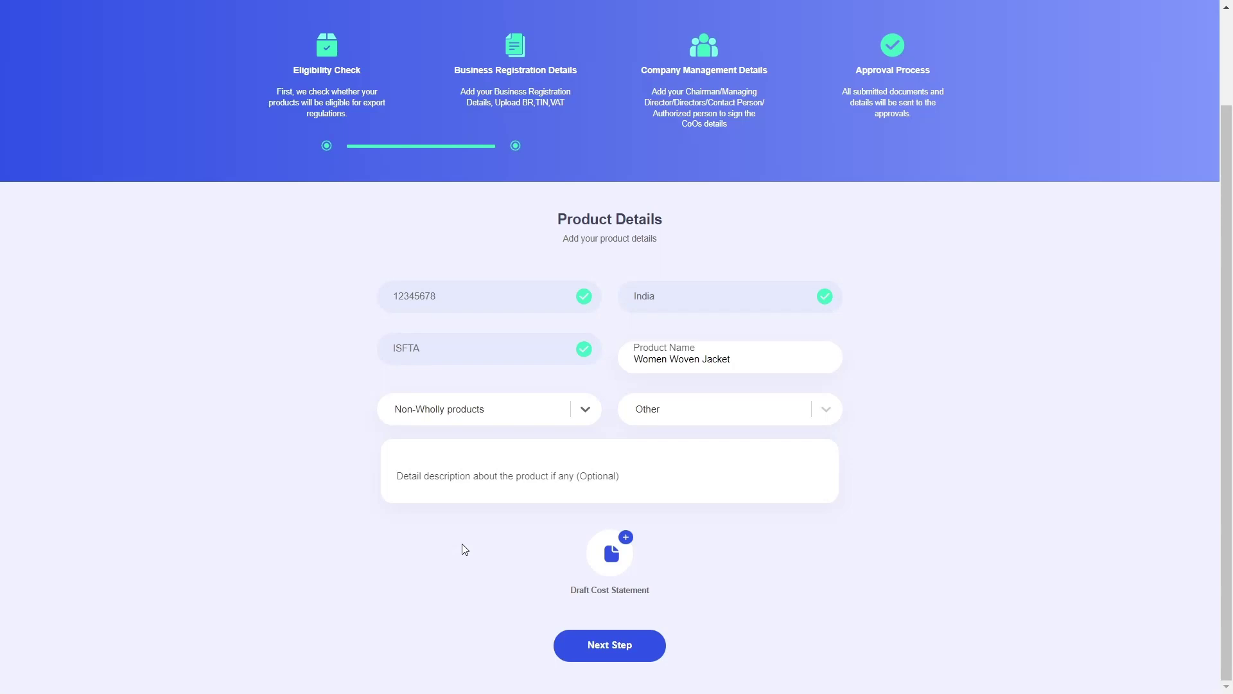
Step: Upload the Cost Statement file as the draft cost statement and advance to Company Management Details
{"action": "left_click", "coordinate": [618, 557]}
{"action": "left_click", "coordinate": [604, 440]}
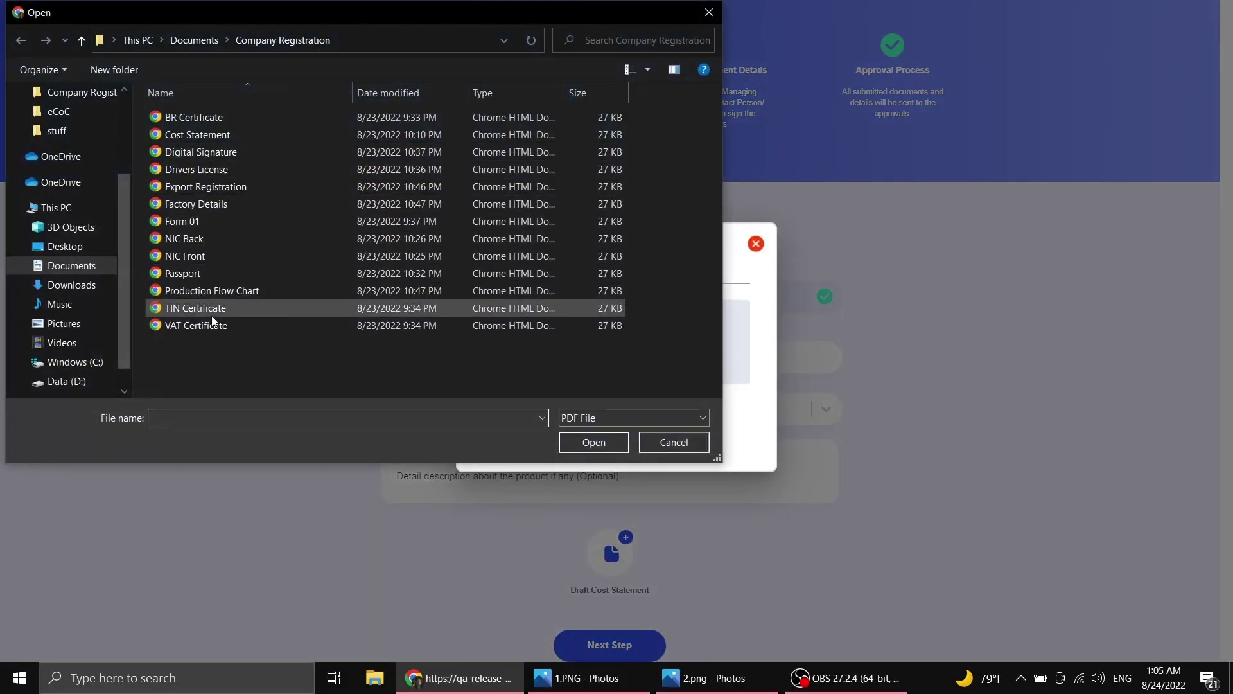
{"action": "left_click", "coordinate": [240, 131]}
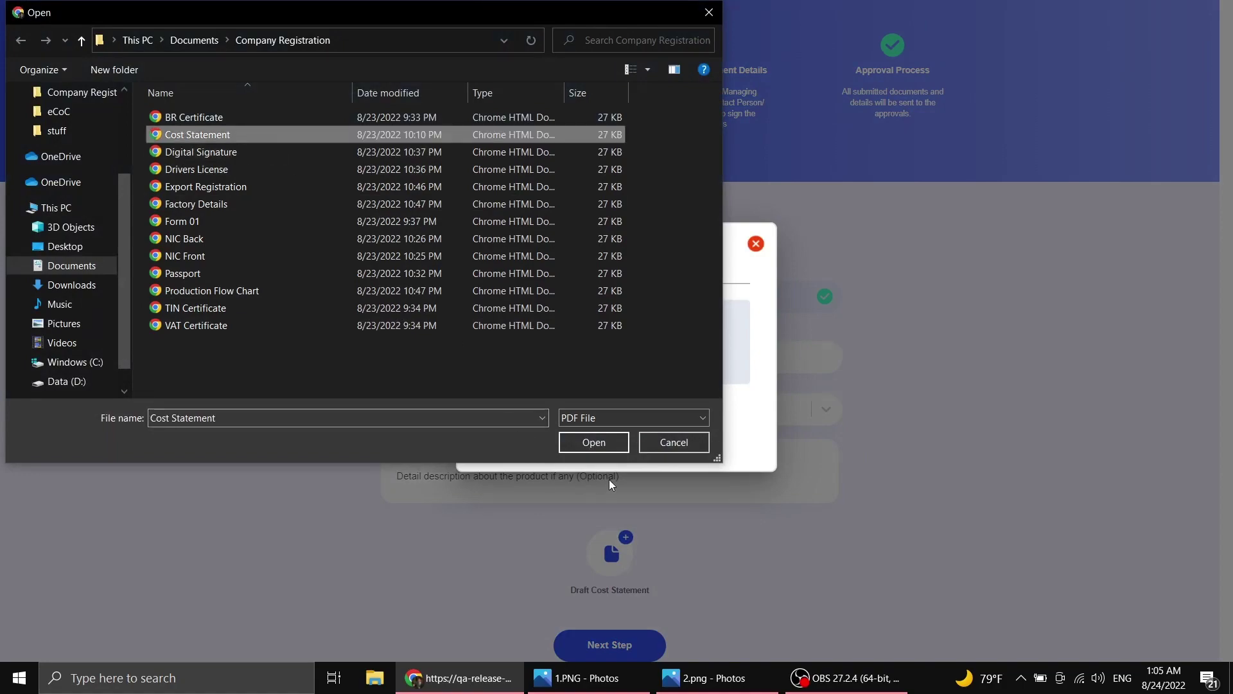
{"action": "left_click", "coordinate": [594, 442]}
{"action": "left_click", "coordinate": [618, 416]}
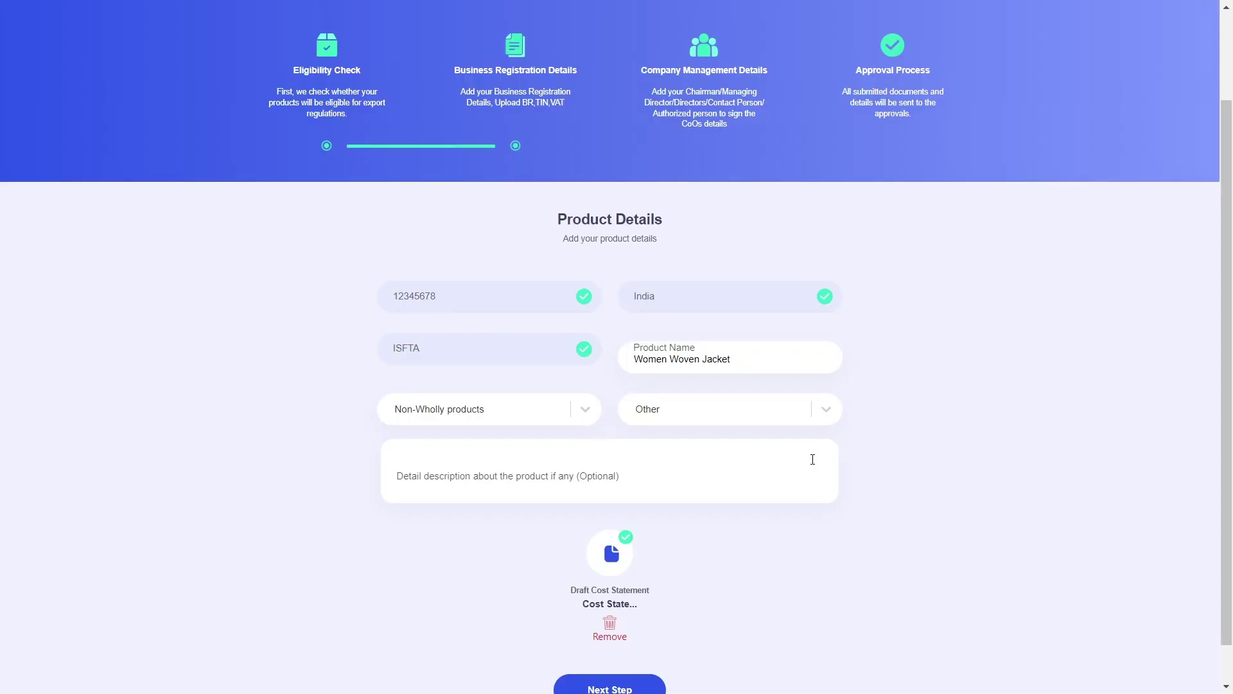
{"action": "scroll", "coordinate": [713, 654], "scroll_direction": "down", "scroll_amount": 1}
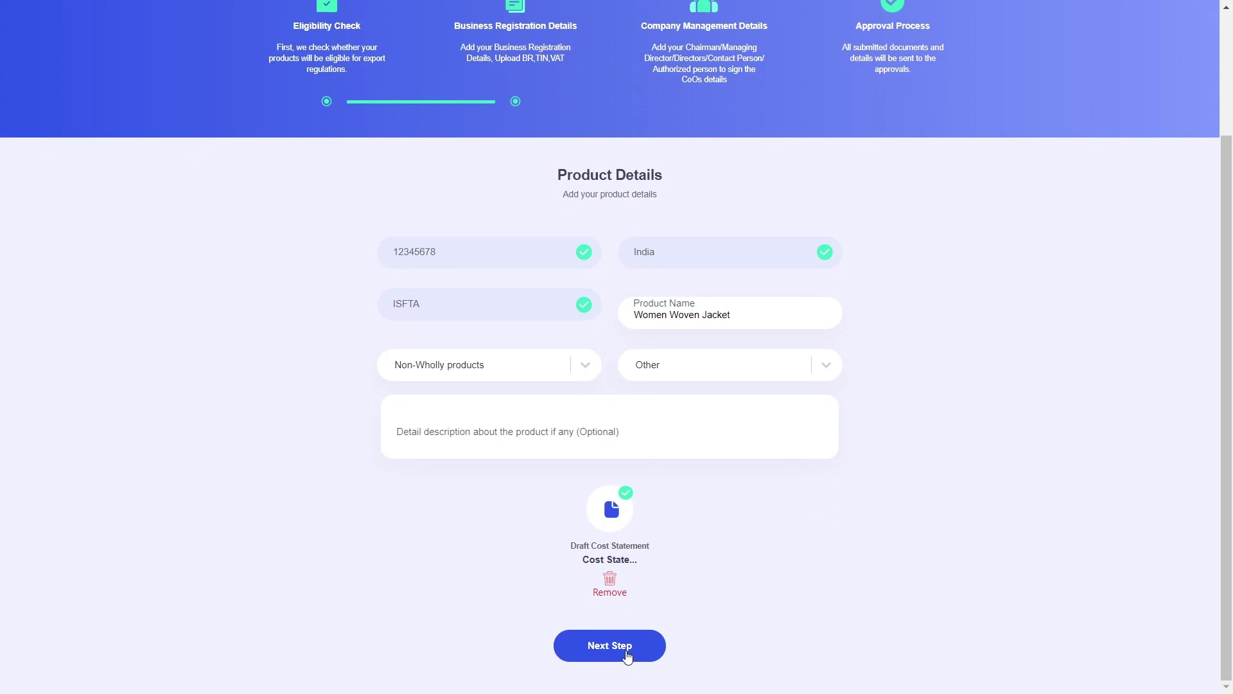
{"action": "left_click", "coordinate": [627, 655]}
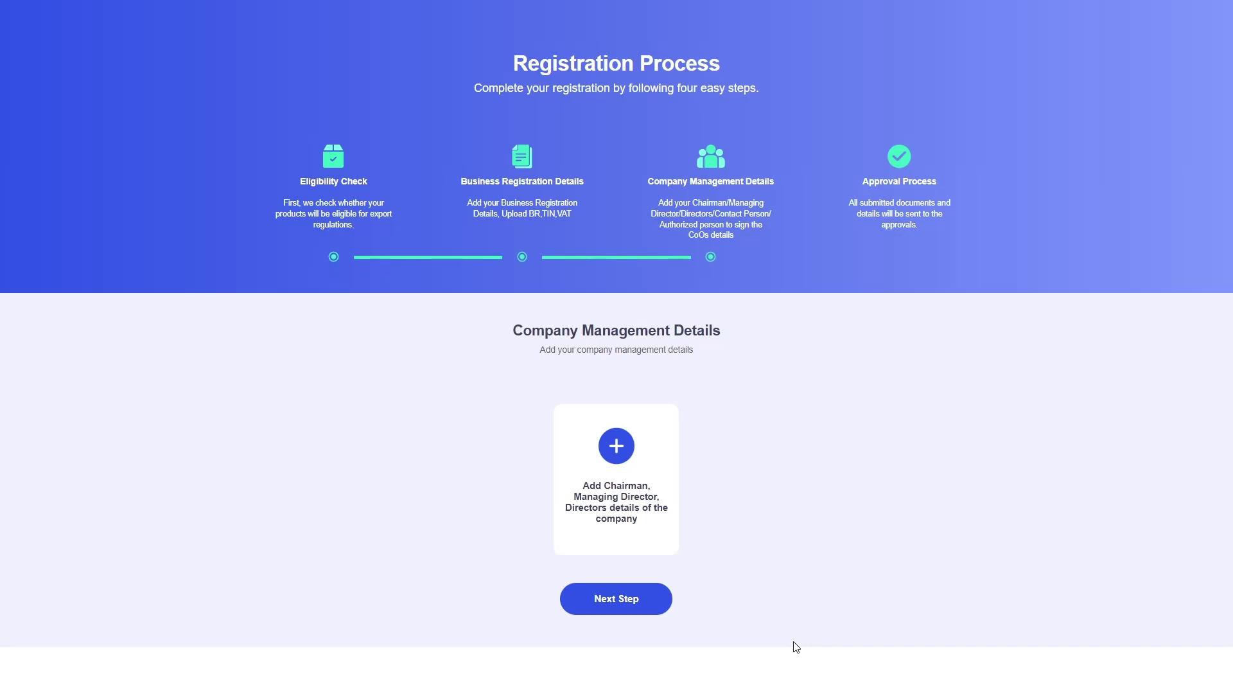
Step: Add a new management person and enter the person's full name
{"action": "left_click", "coordinate": [616, 608]}
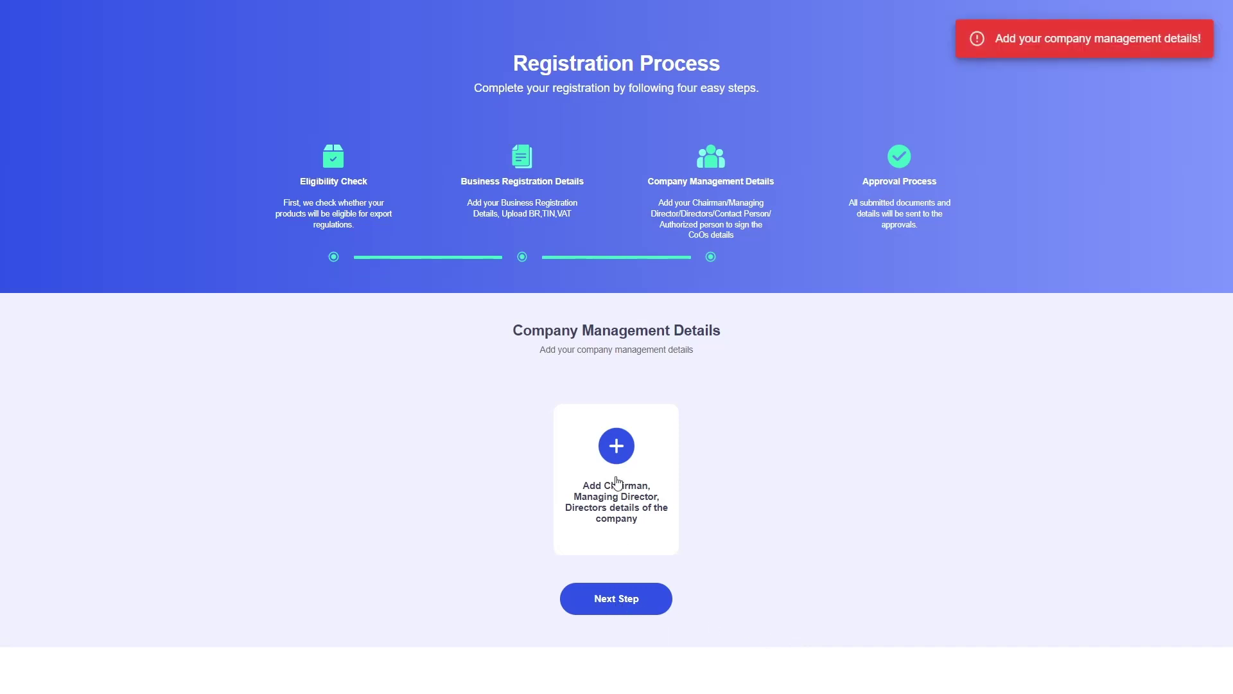
{"action": "left_click", "coordinate": [618, 448]}
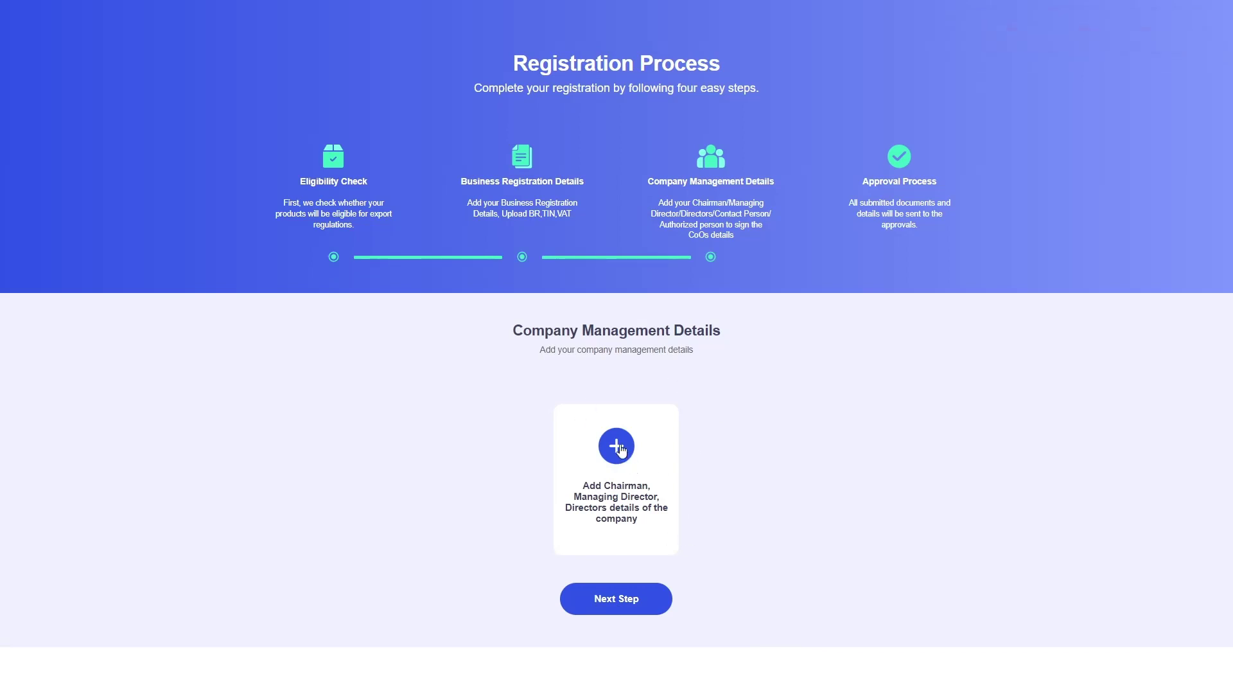
{"action": "left_click", "coordinate": [415, 438]}
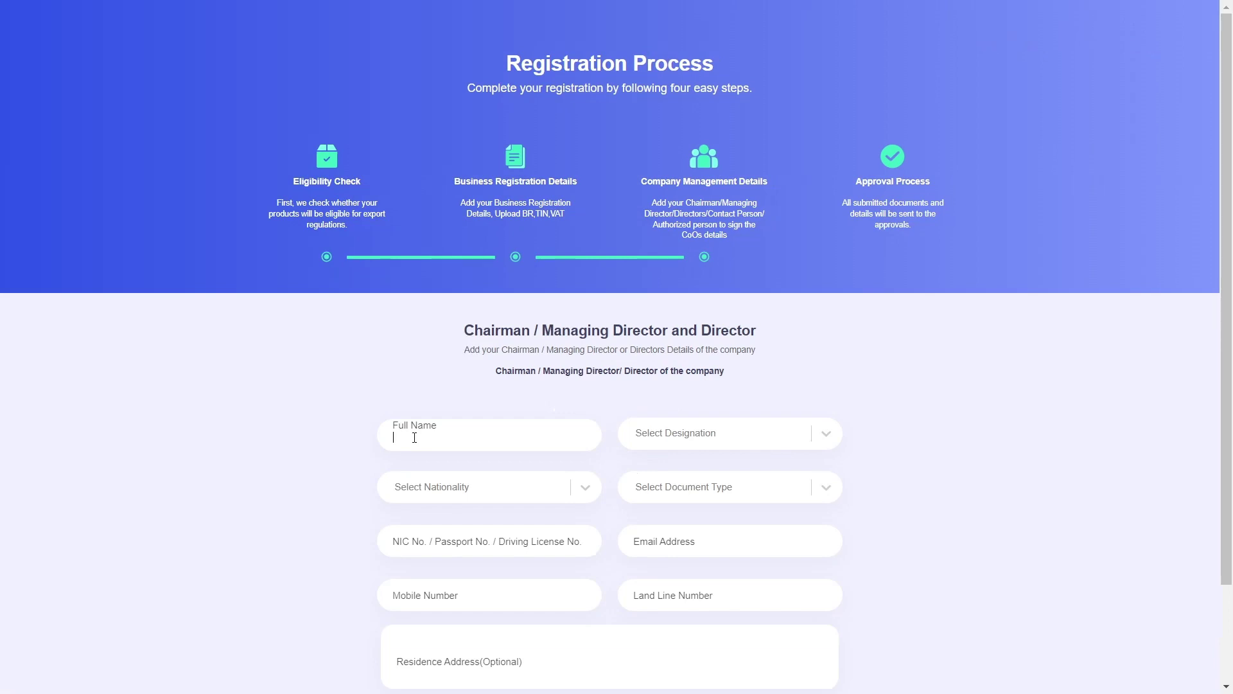
{"action": "type", "text": "Jane Doe"}
Step: Set the person's designation to Chairman, nationality to Other and document type to Passport
{"action": "left_click", "coordinate": [782, 428]}
{"action": "left_click", "coordinate": [743, 473]}
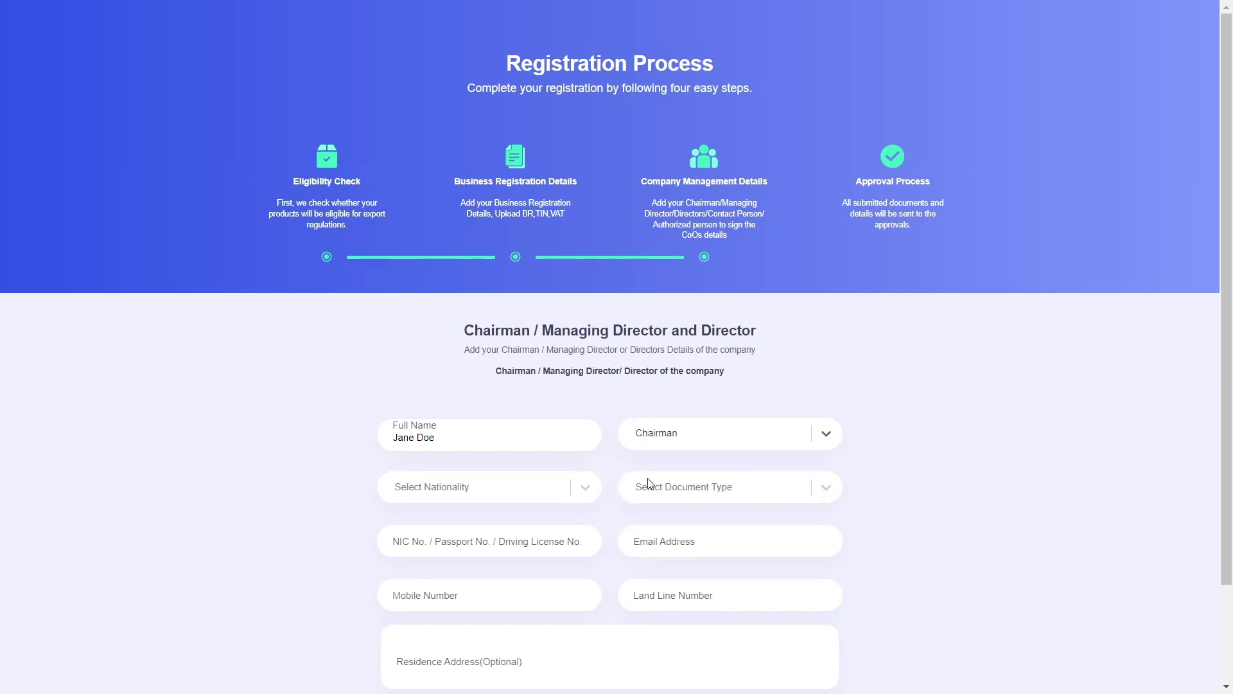
{"action": "scroll", "coordinate": [623, 489], "scroll_direction": "down", "scroll_amount": 2}
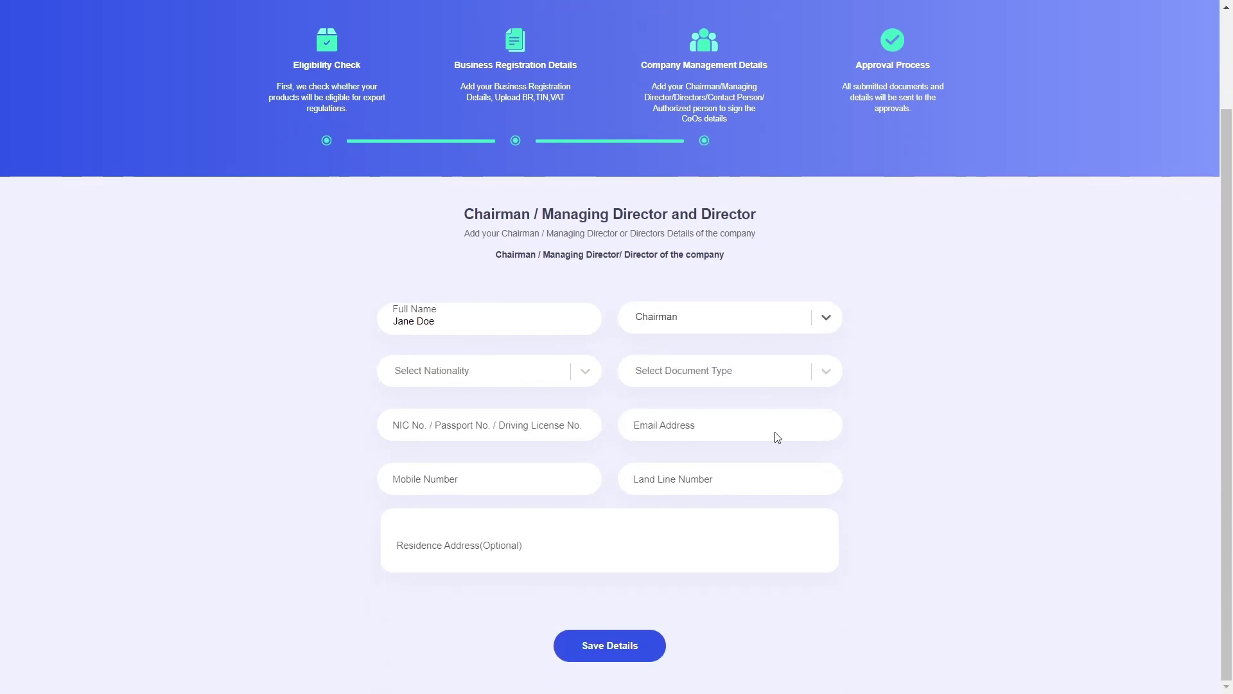
{"action": "left_click", "coordinate": [585, 373]}
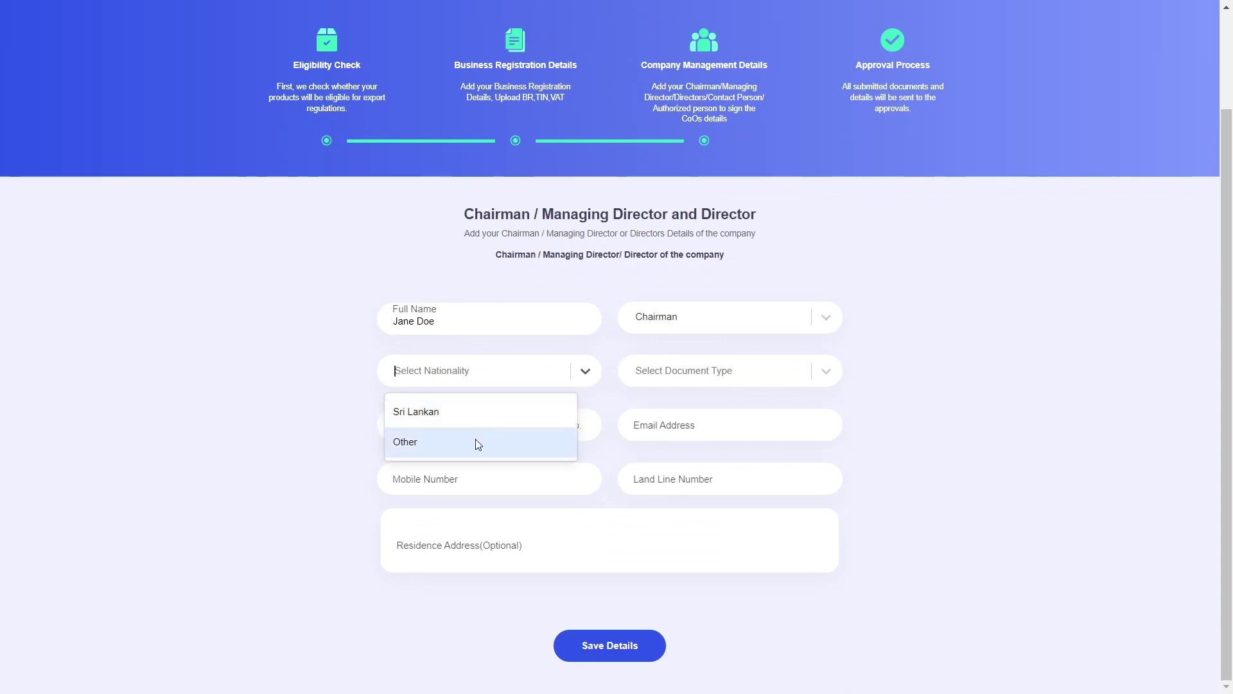
{"action": "left_click", "coordinate": [436, 447]}
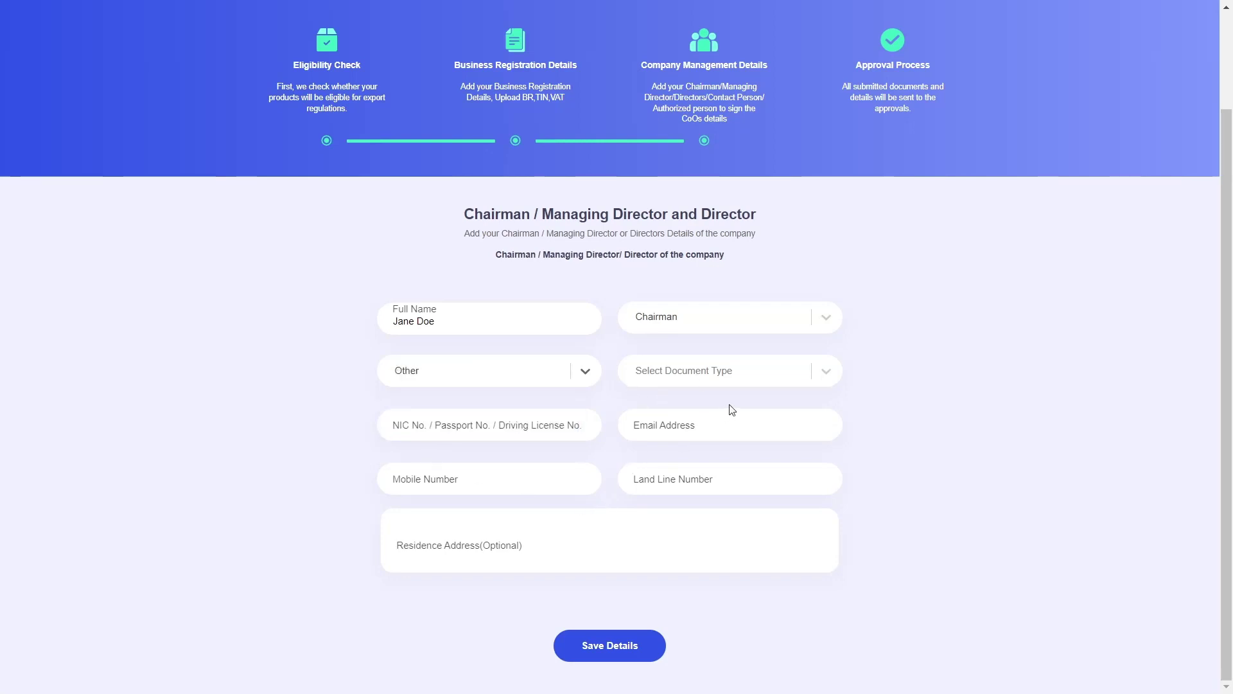
{"action": "left_click", "coordinate": [800, 379]}
{"action": "left_click", "coordinate": [692, 418]}
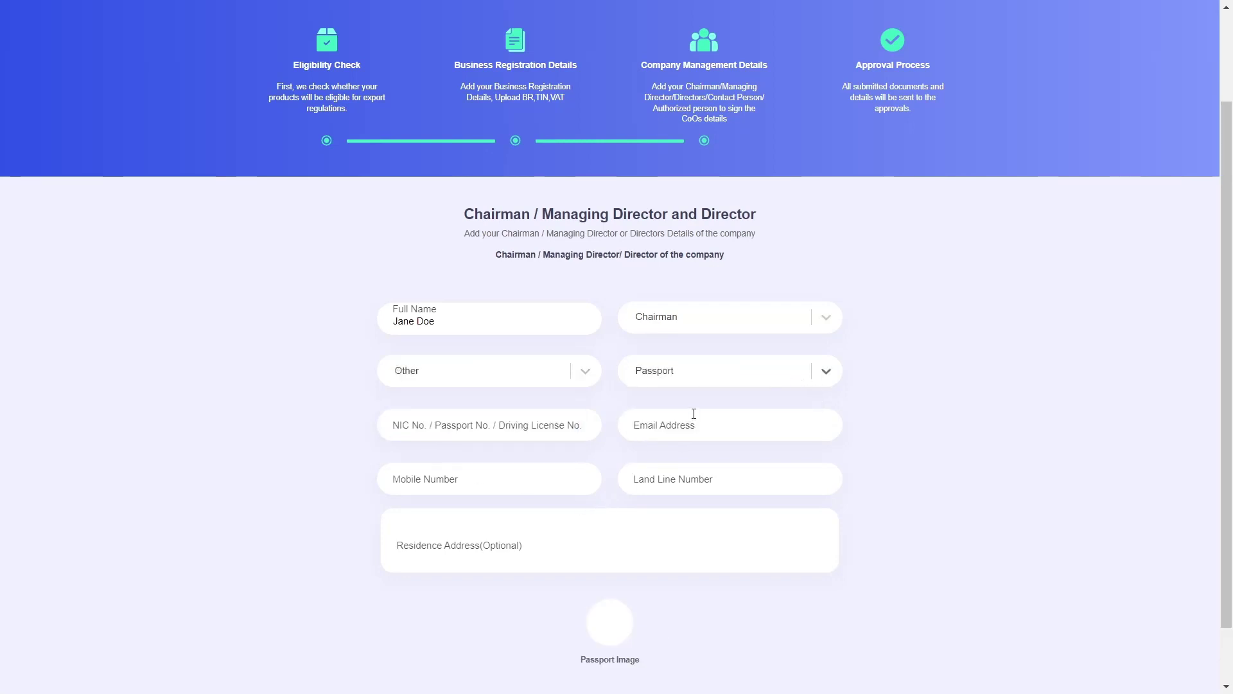
{"action": "scroll", "coordinate": [680, 446], "scroll_direction": "down", "scroll_amount": 1}
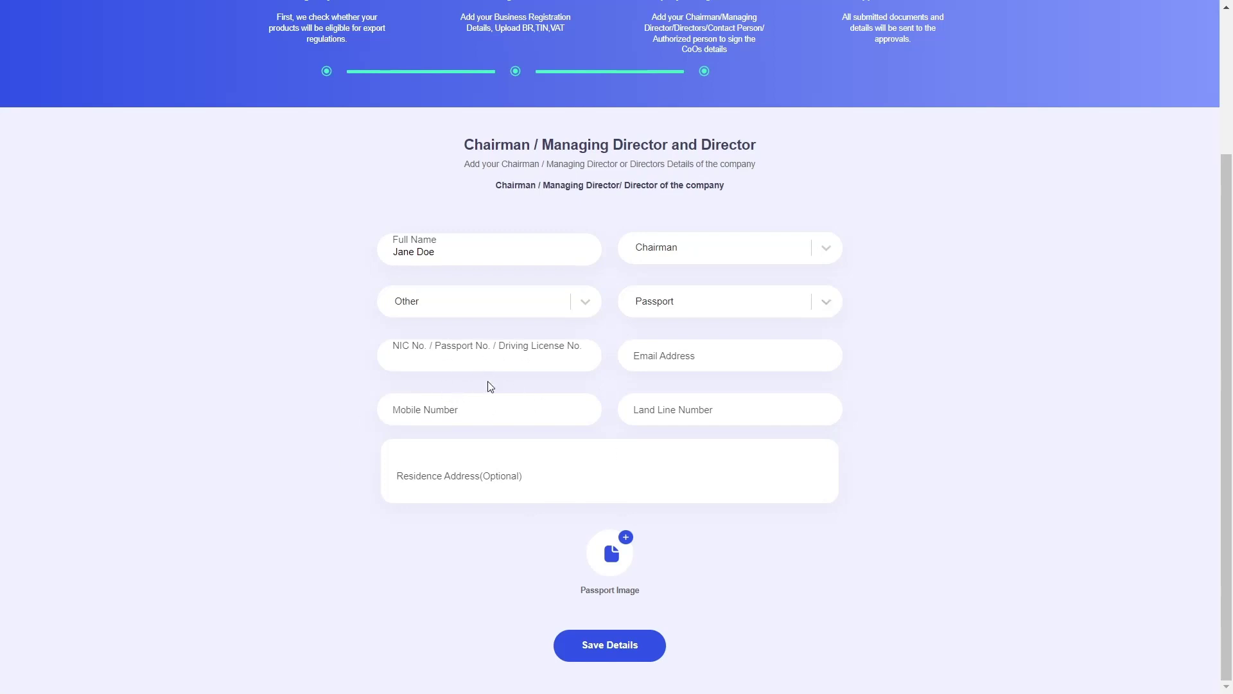
Step: Change the Chairman's nationality to Sri Lankan with NIC as the identity document
{"action": "left_click", "coordinate": [586, 302]}
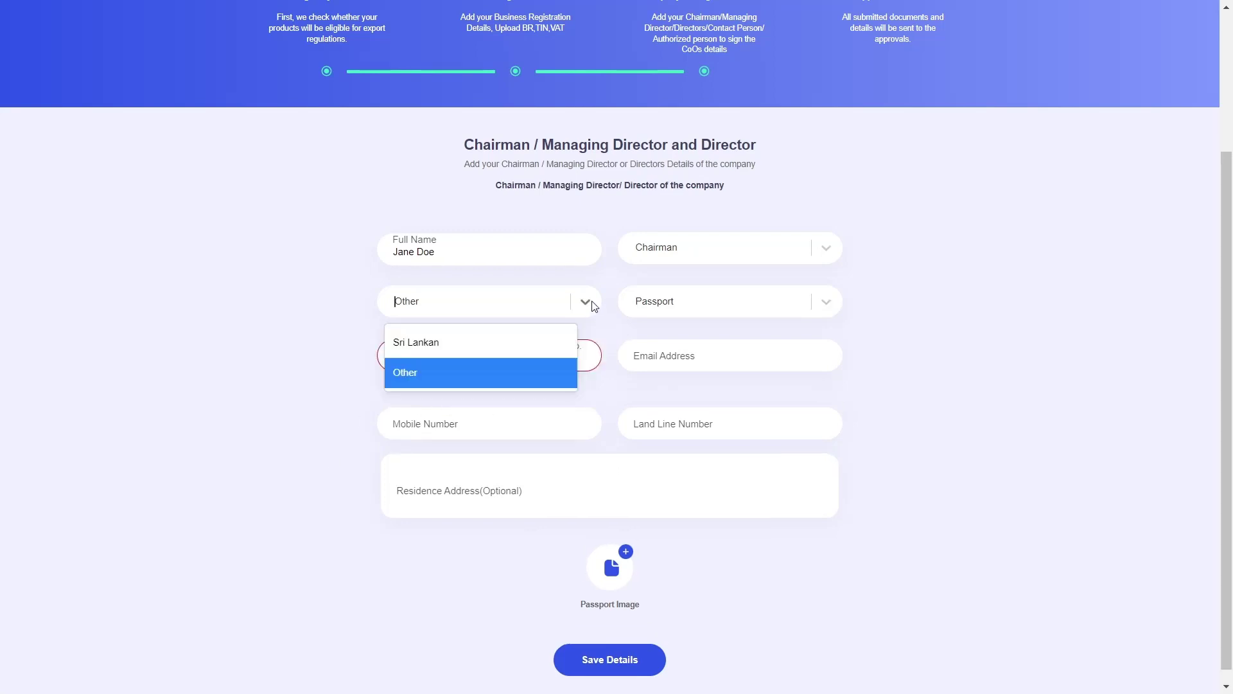
{"action": "left_click", "coordinate": [510, 331]}
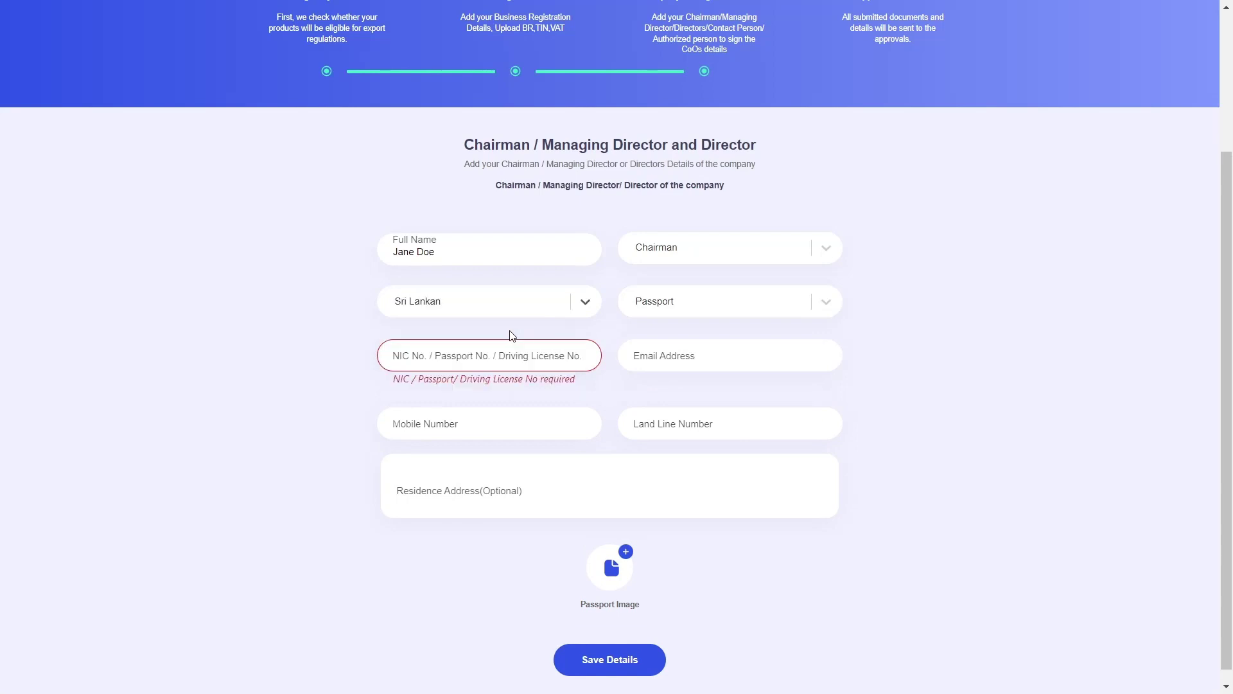
{"action": "left_click", "coordinate": [818, 313]}
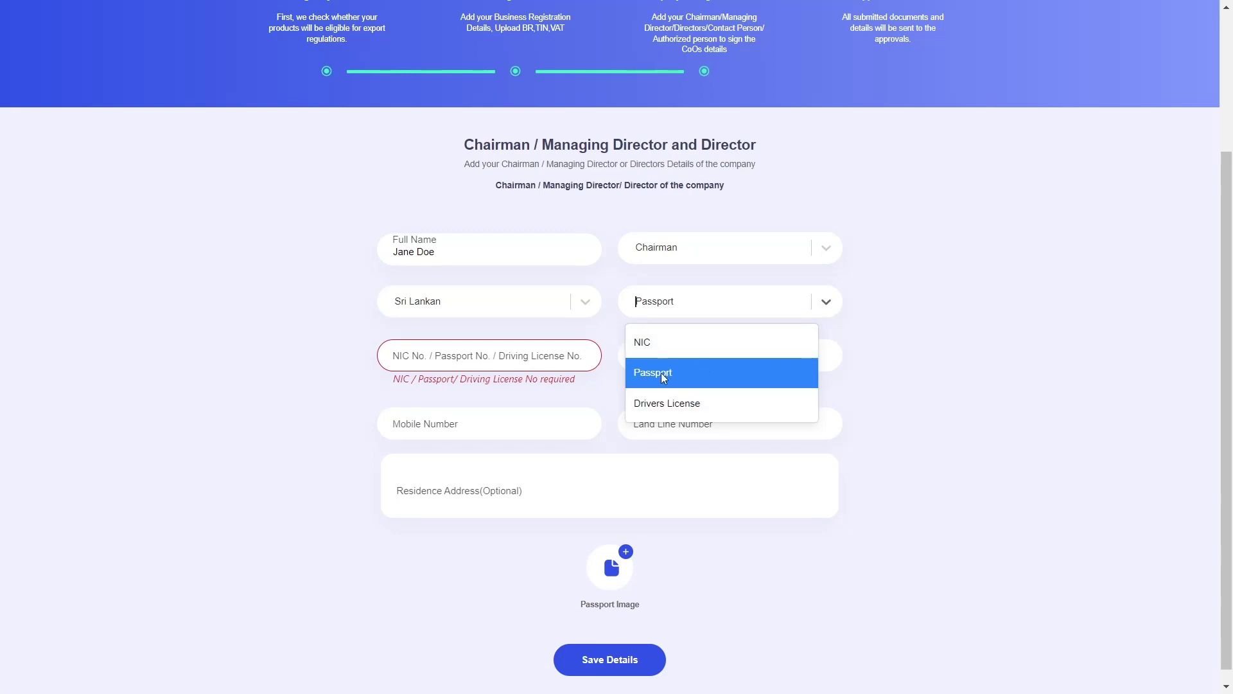
{"action": "left_click", "coordinate": [692, 343]}
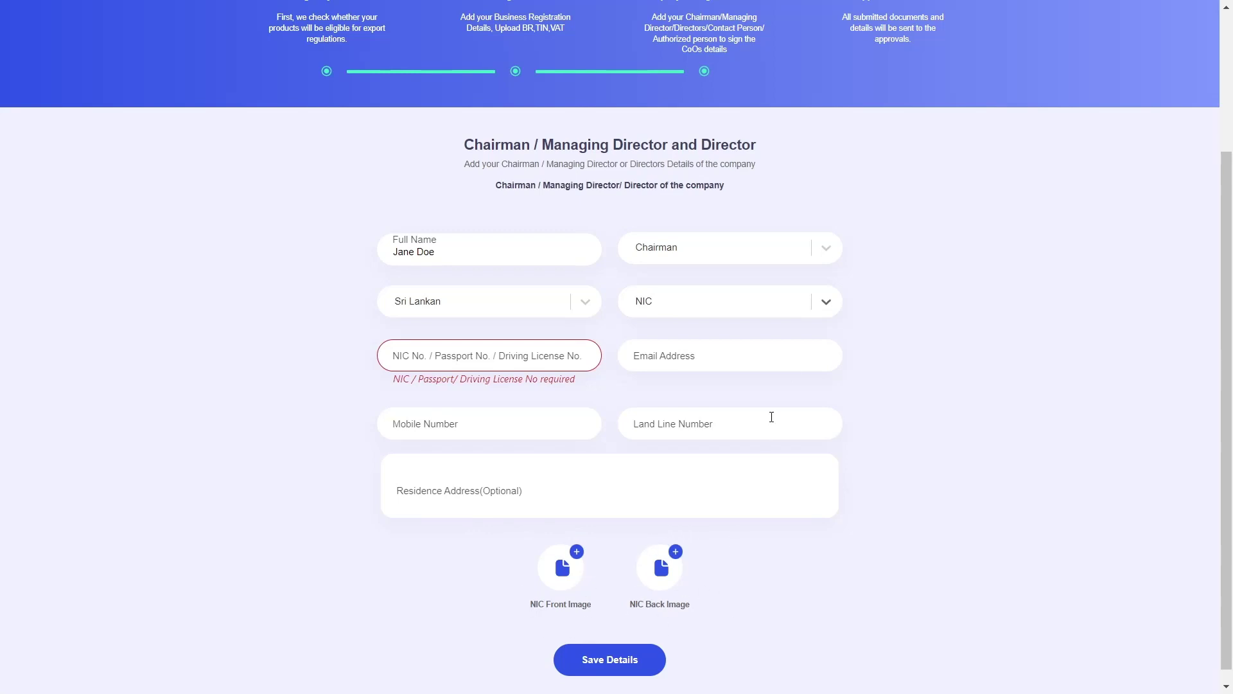
{"action": "left_click", "coordinate": [835, 306]}
{"action": "left_click", "coordinate": [733, 401]}
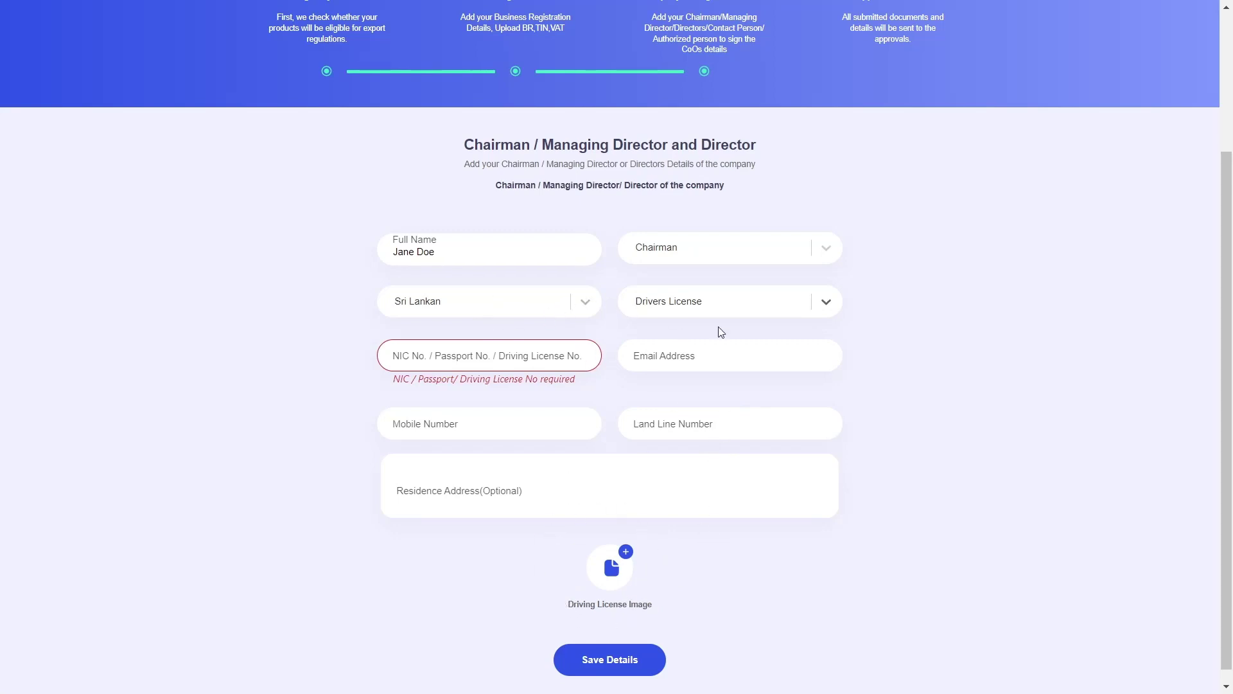
{"action": "left_click", "coordinate": [824, 303]}
{"action": "left_click", "coordinate": [681, 340]}
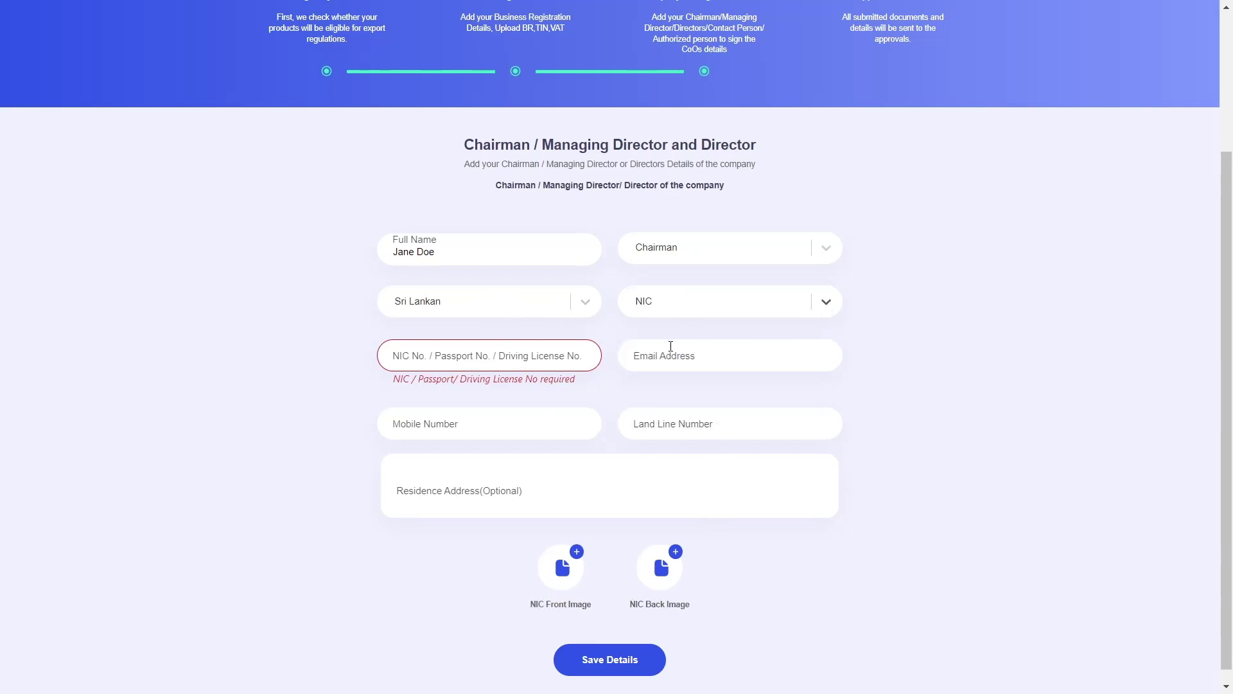
Step: Enter the Chairman's NIC number, e-mail address, mobile number and land line number
{"action": "left_click", "coordinate": [502, 364]}
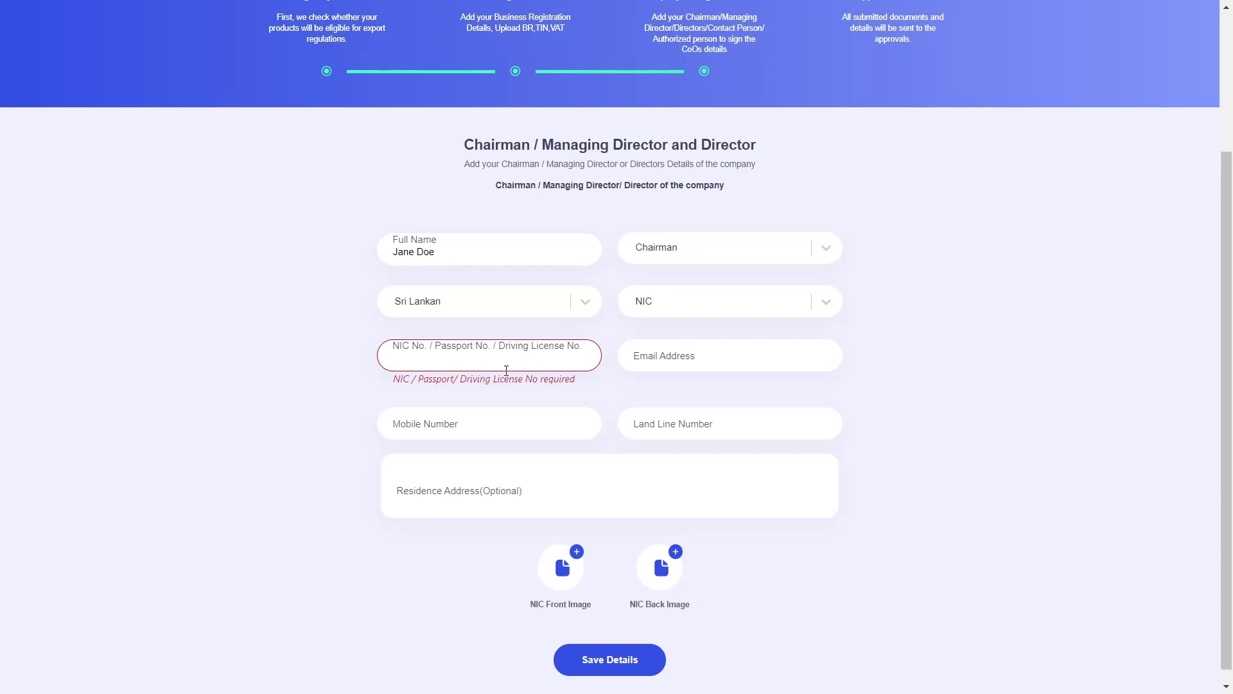
{"action": "type", "text": "1234567"}
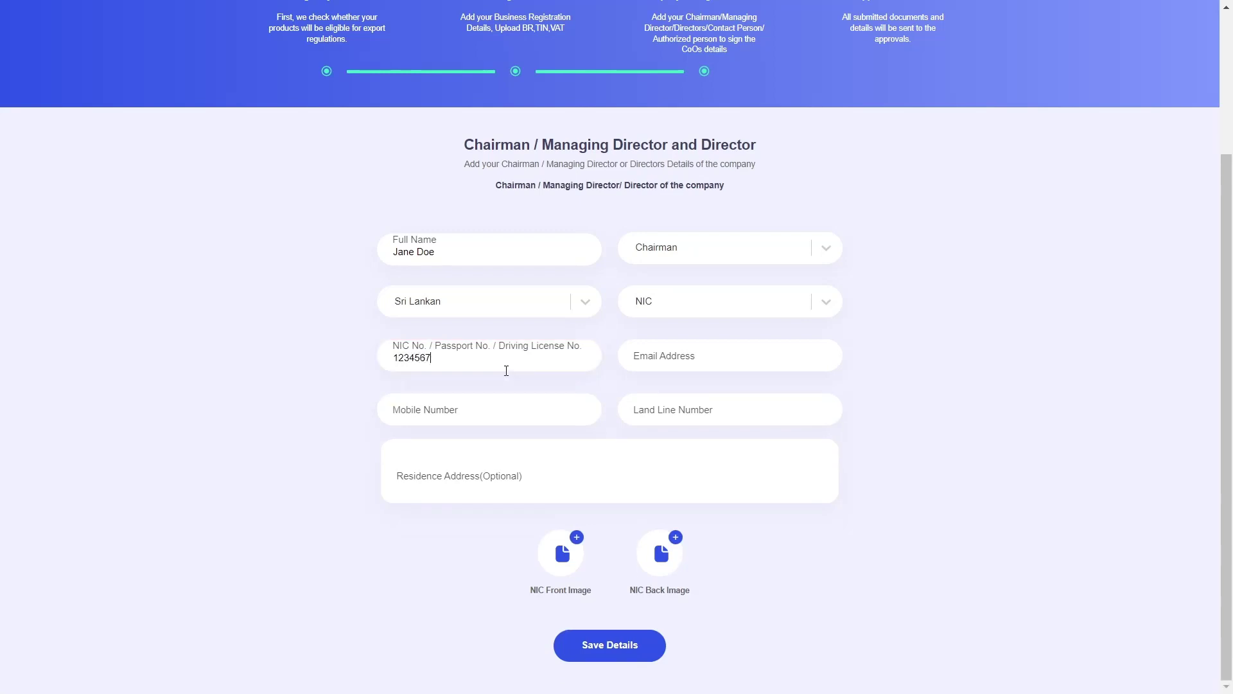
{"action": "type", "text": "89V"}
{"action": "left_click", "coordinate": [735, 350]}
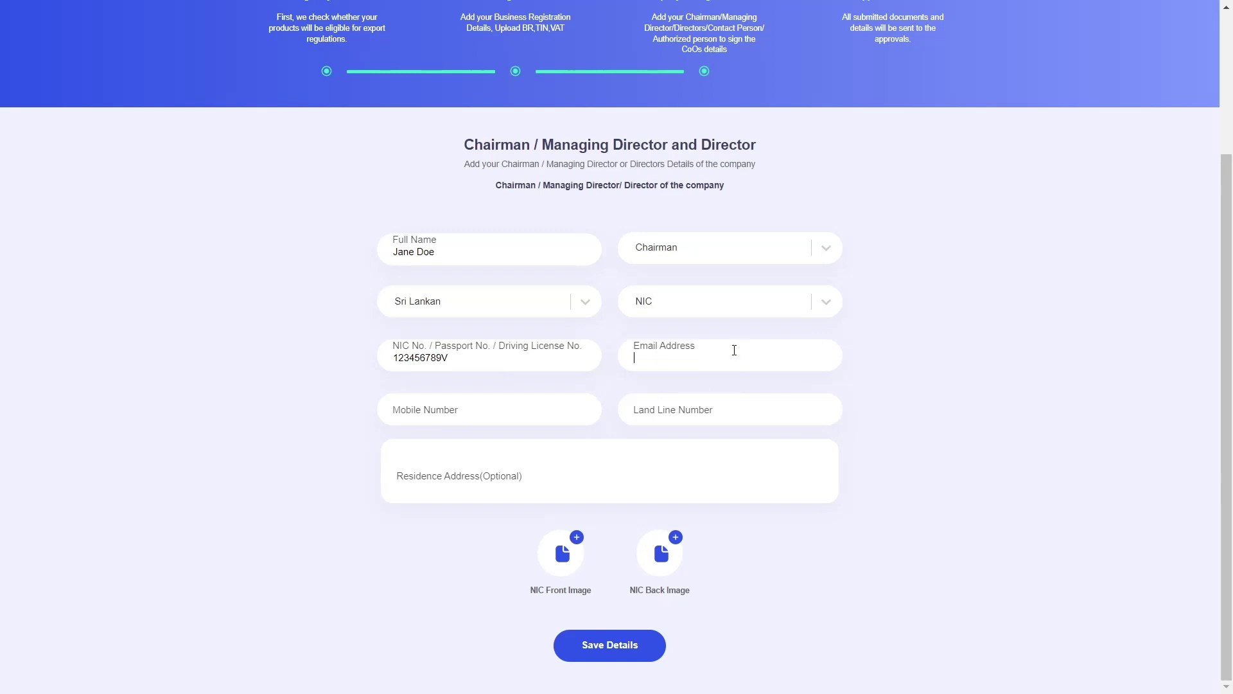
{"action": "key", "text": "Tab"}
{"action": "type", "text": "1234"}
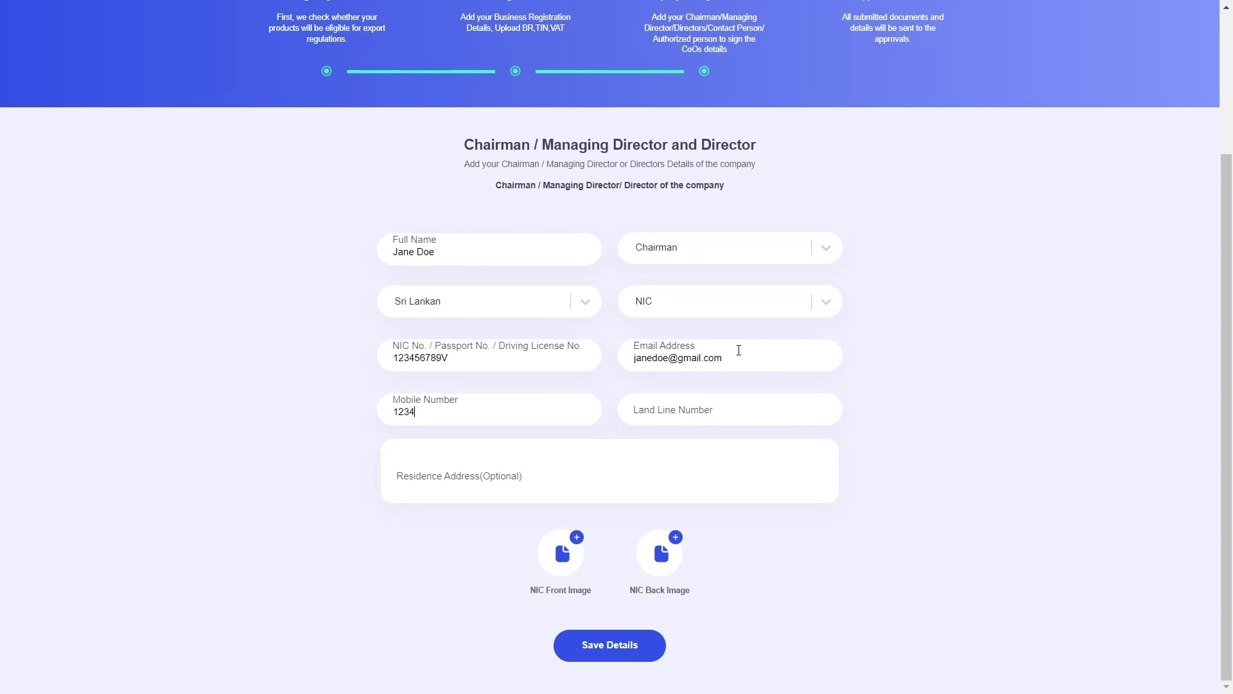
{"action": "type", "text": "567891"}
{"action": "key", "text": "Tab"}
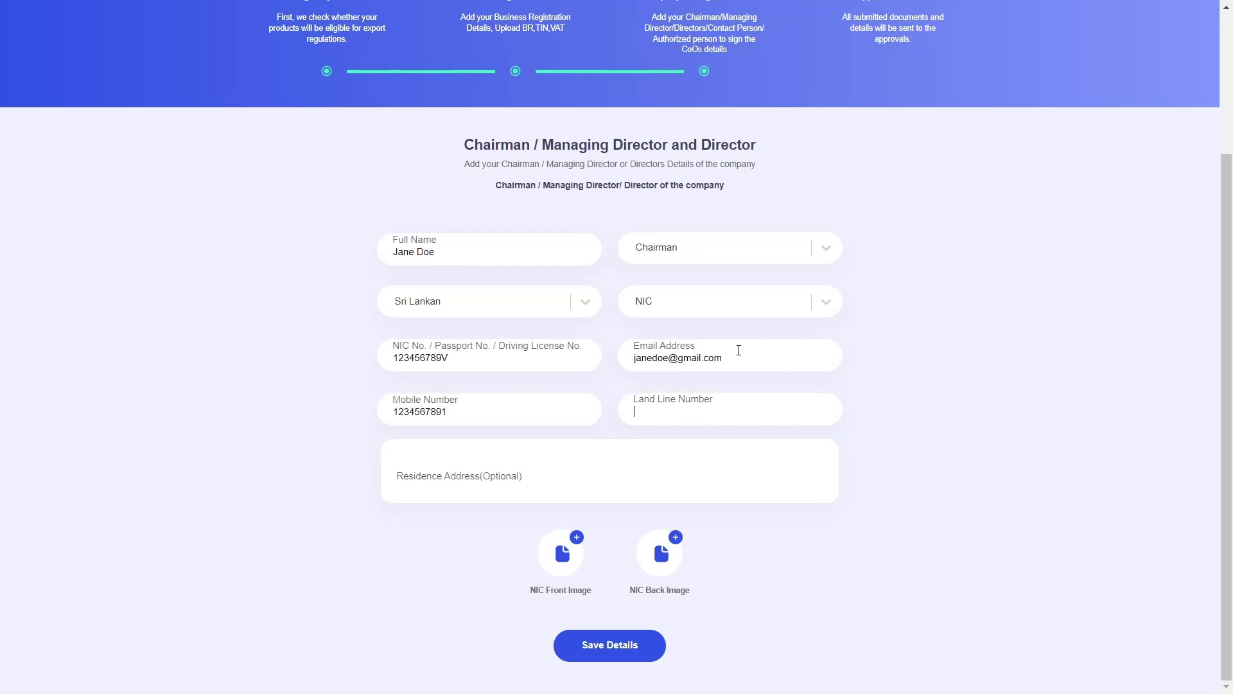
{"action": "type", "text": "0112345678"}
{"action": "left_click", "coordinate": [486, 476]}
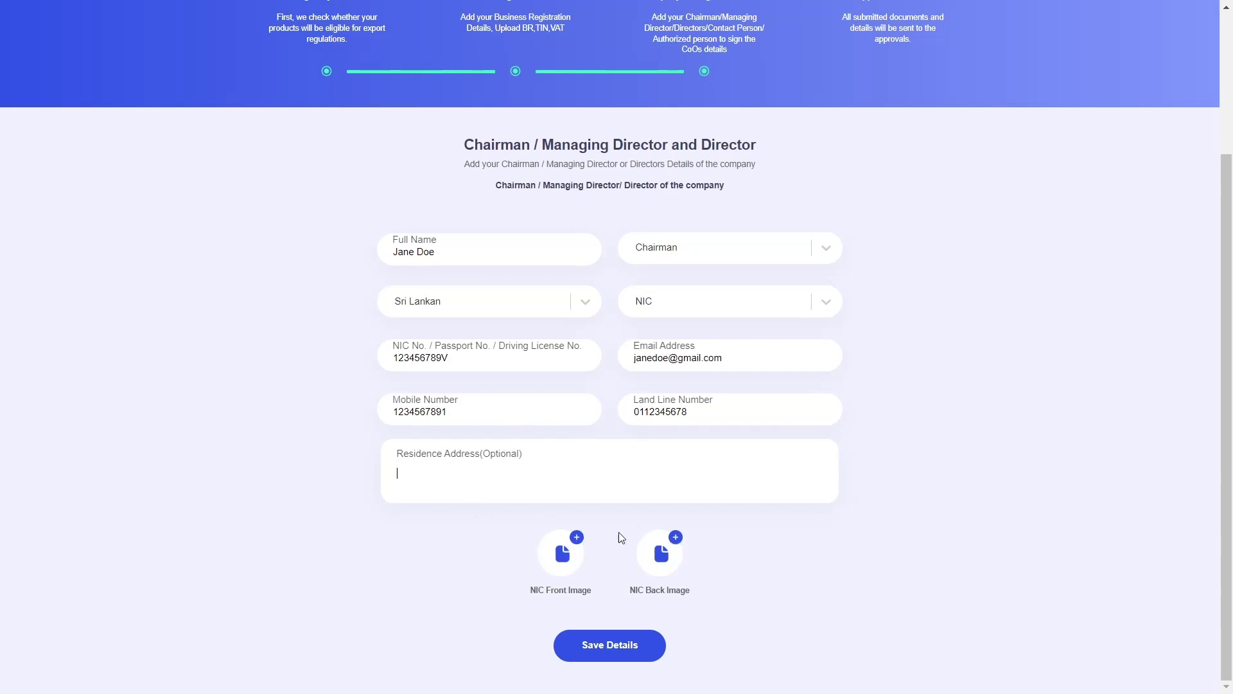
Step: Upload the NIC Front file as the Chairman's NIC front image
{"action": "left_click", "coordinate": [568, 547]}
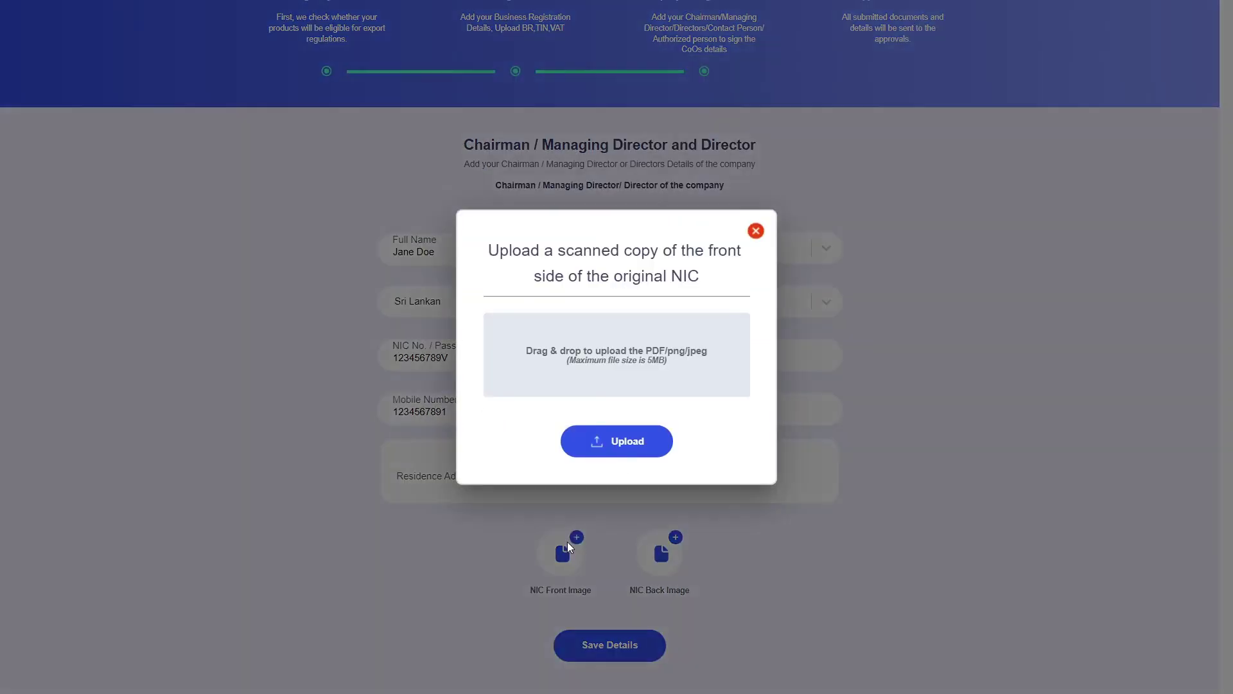
{"action": "left_click", "coordinate": [628, 440]}
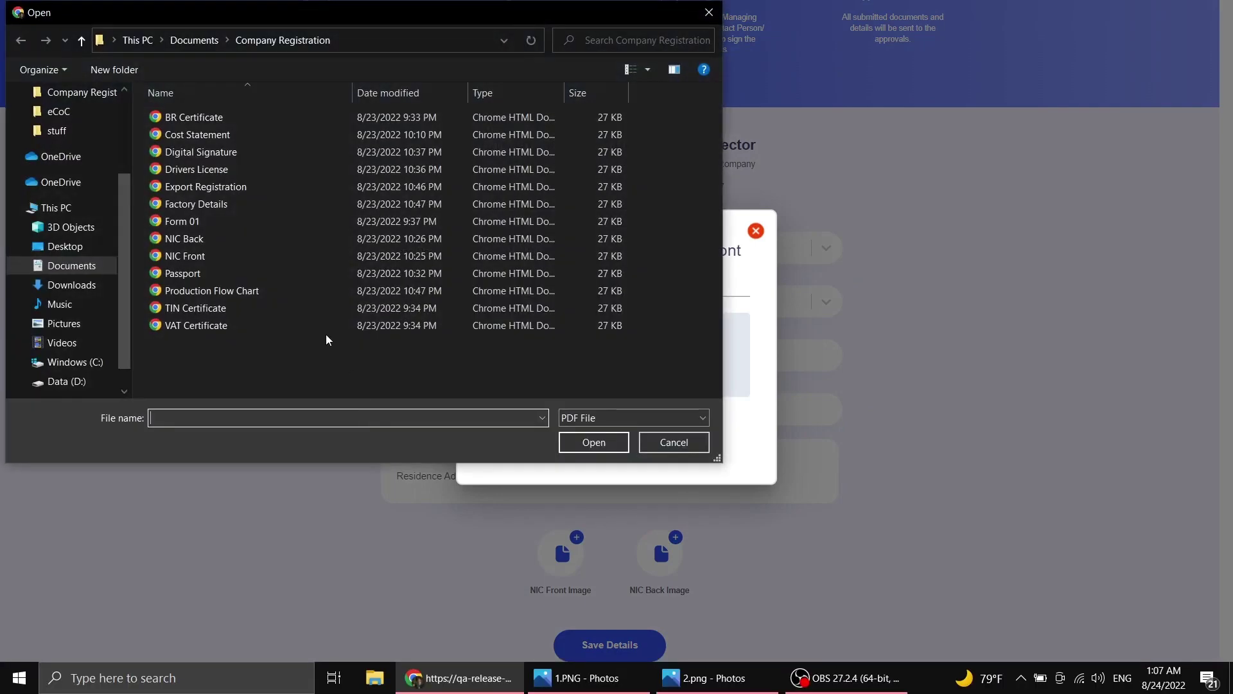
{"action": "left_click", "coordinate": [189, 257]}
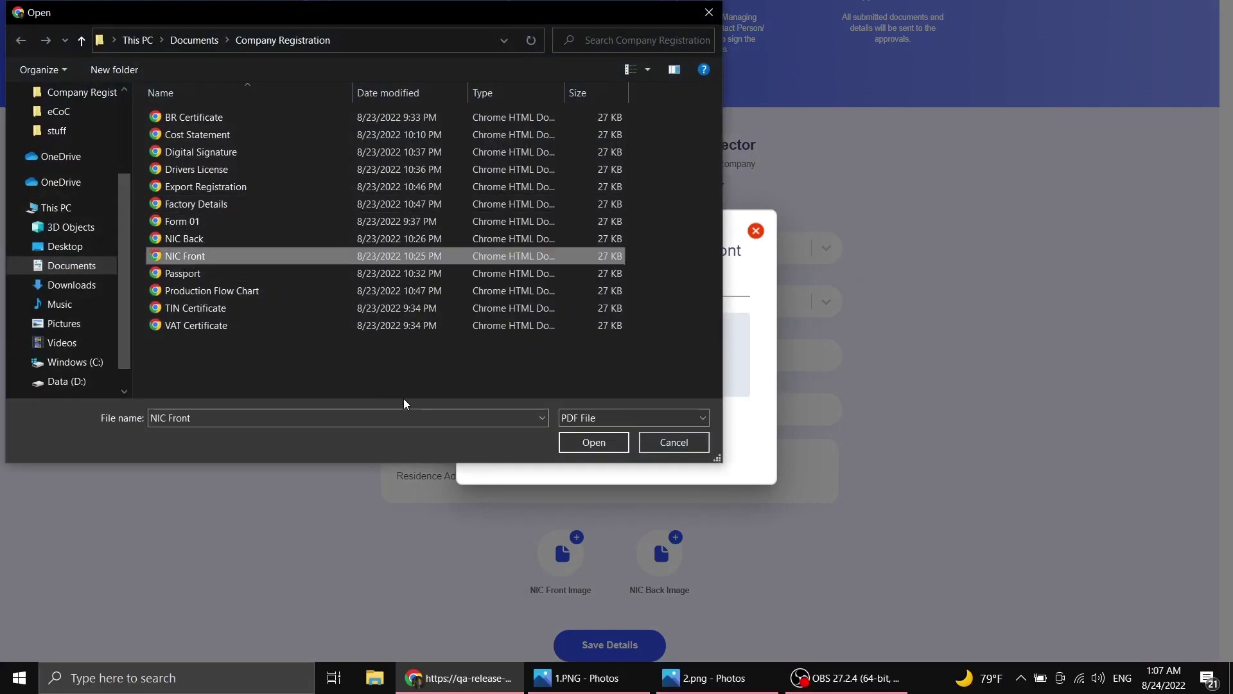
{"action": "left_click", "coordinate": [602, 438]}
{"action": "left_click", "coordinate": [655, 432]}
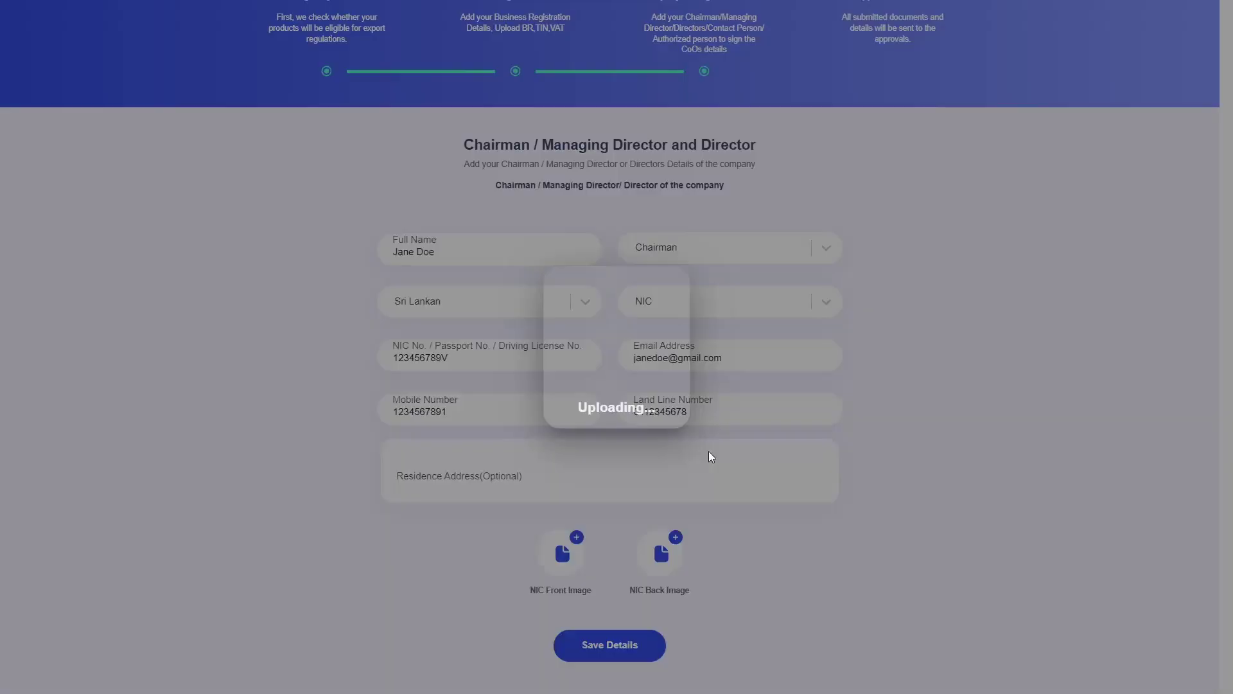
Step: Upload the NIC Back file as the NIC back image and save the Chairman's details
{"action": "left_click", "coordinate": [678, 541]}
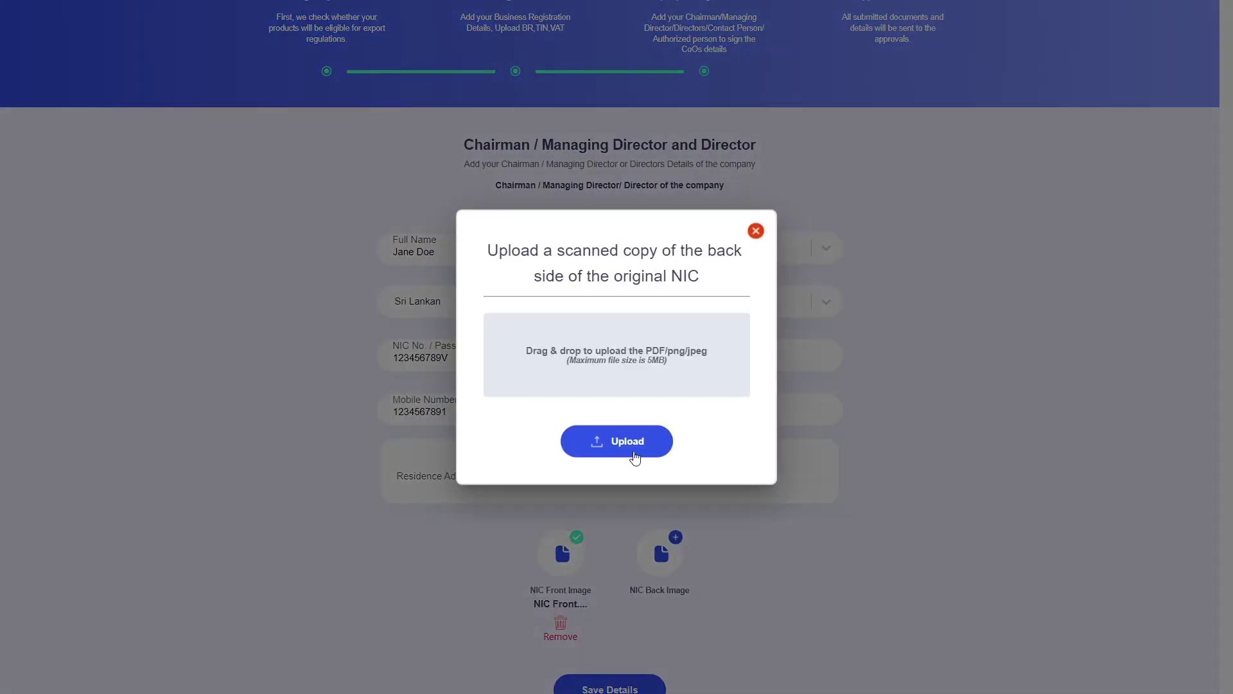
{"action": "left_click", "coordinate": [633, 449]}
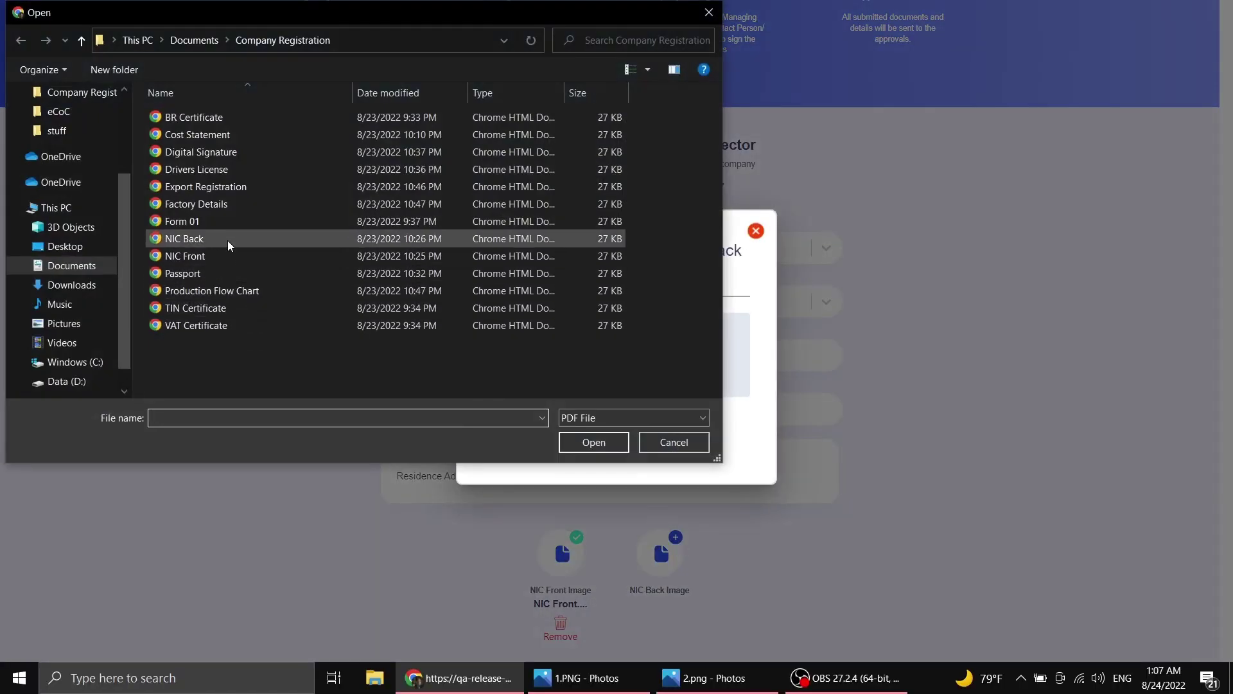
{"action": "left_click", "coordinate": [228, 245]}
{"action": "left_click", "coordinate": [594, 442]}
{"action": "left_click", "coordinate": [615, 437]}
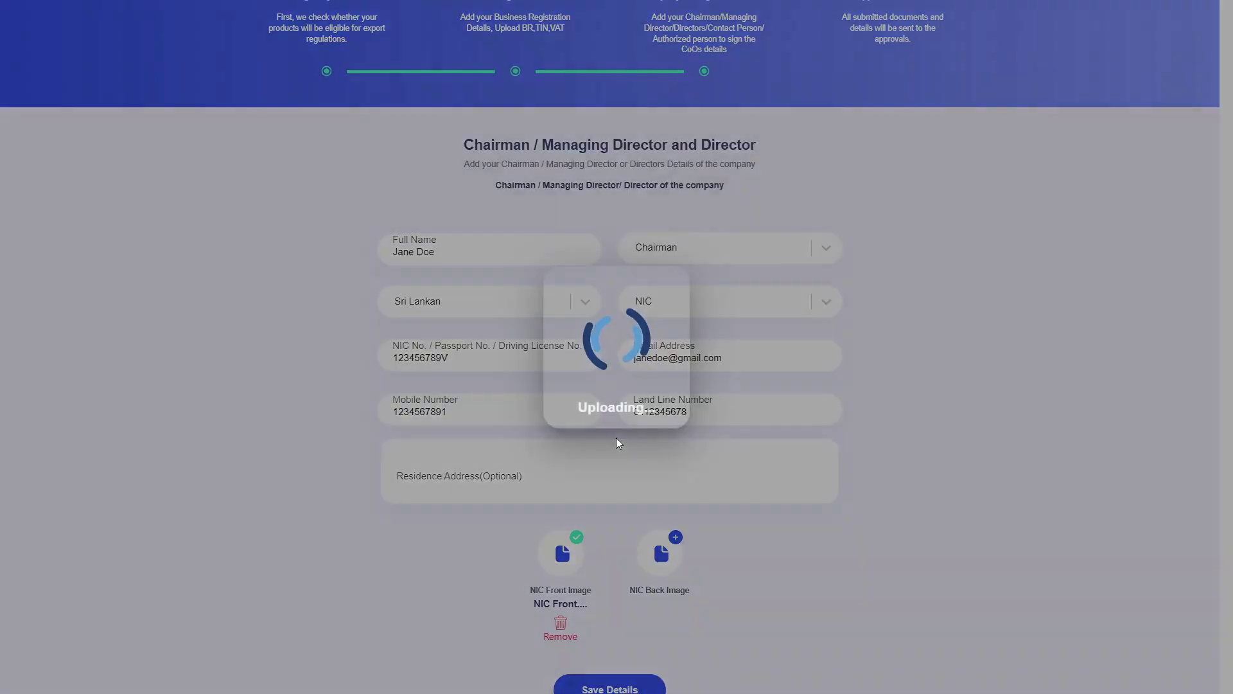
{"action": "scroll", "coordinate": [672, 441], "scroll_direction": "down", "scroll_amount": 1}
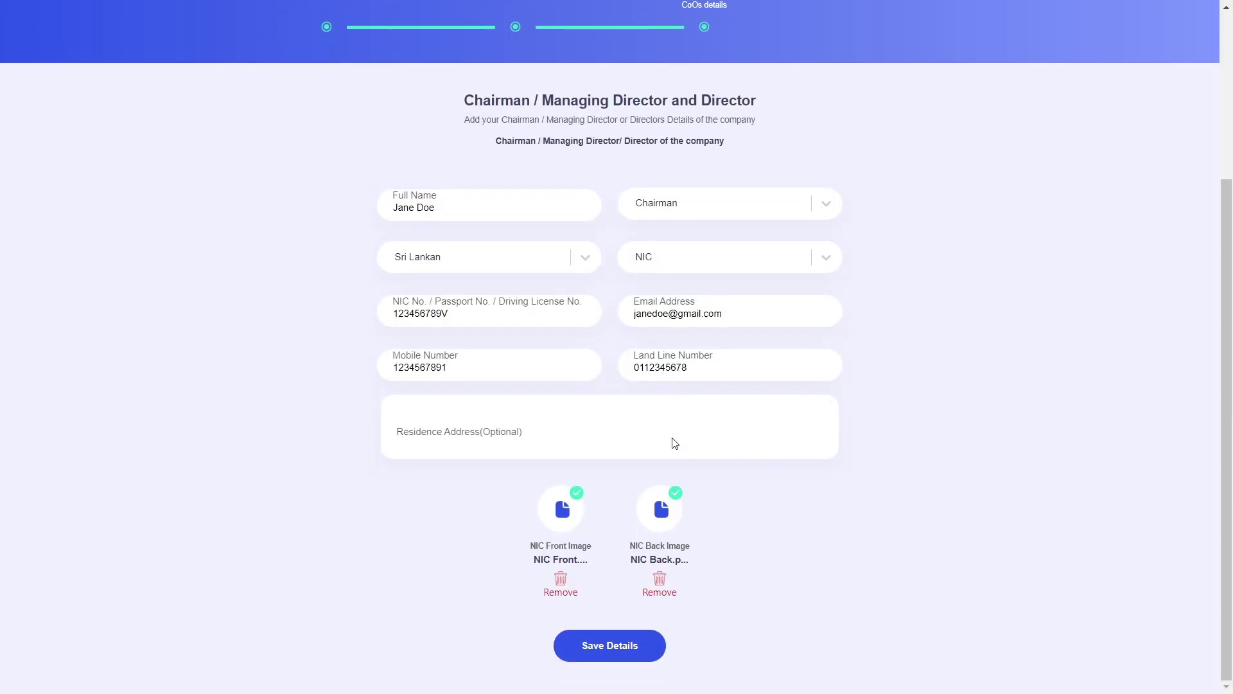
{"action": "left_click", "coordinate": [598, 644]}
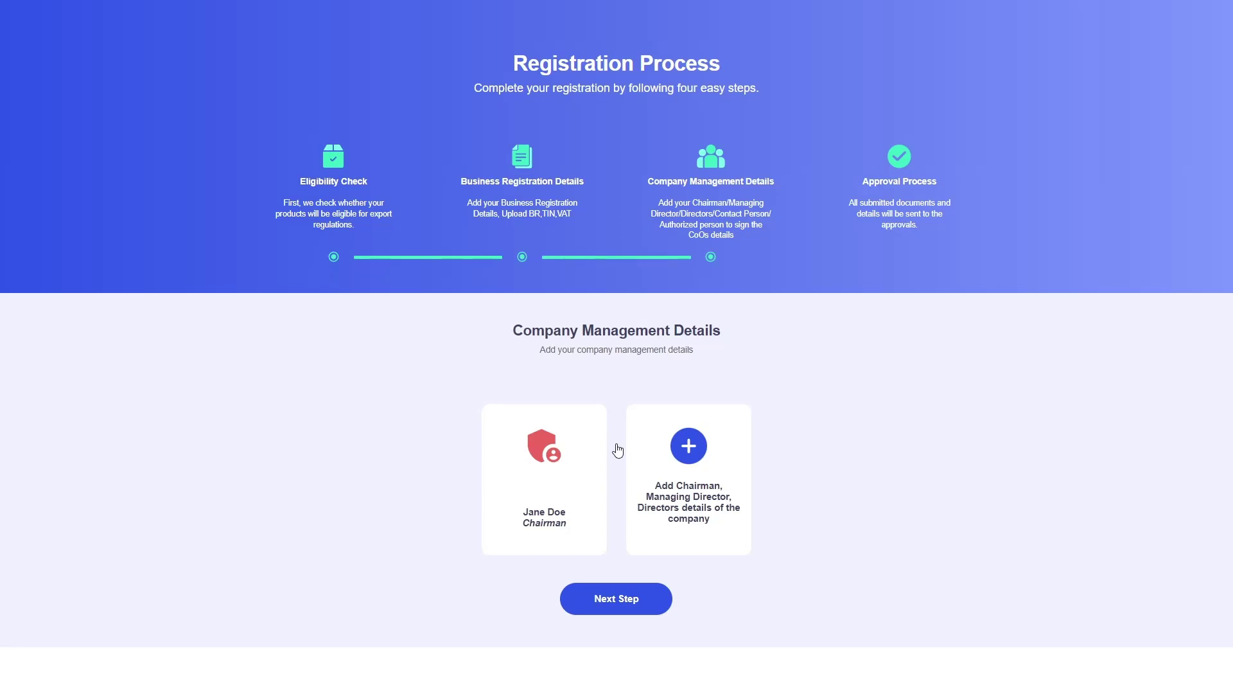
Step: Move to the contact person step and enter the contact's full name with designation Director
{"action": "left_click", "coordinate": [639, 600]}
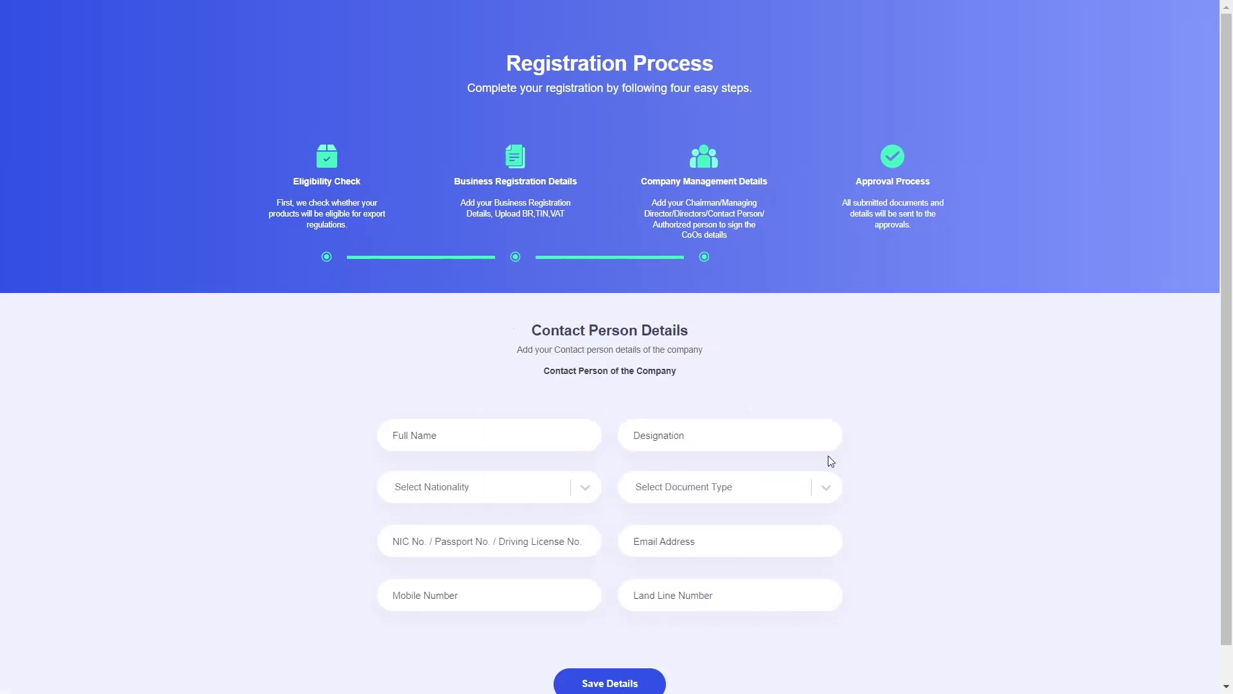
{"action": "scroll", "coordinate": [829, 460], "scroll_direction": "down", "scroll_amount": 1}
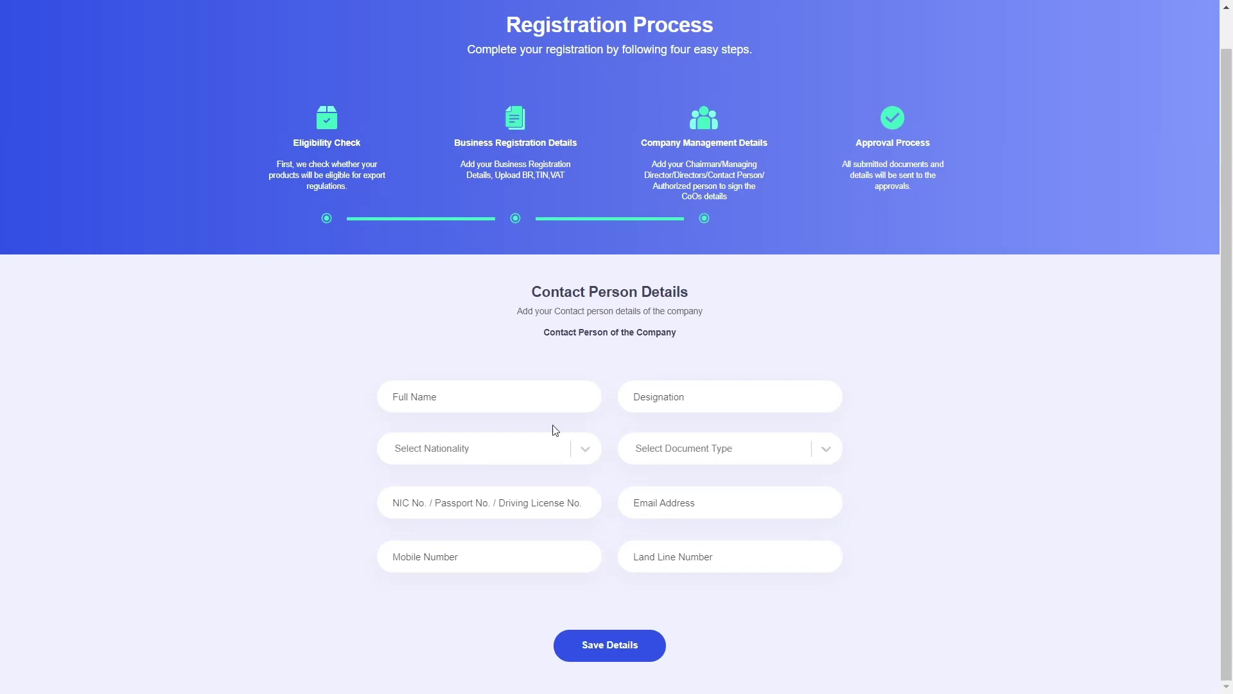
{"action": "left_click", "coordinate": [478, 410]}
{"action": "key", "text": "Tab"}
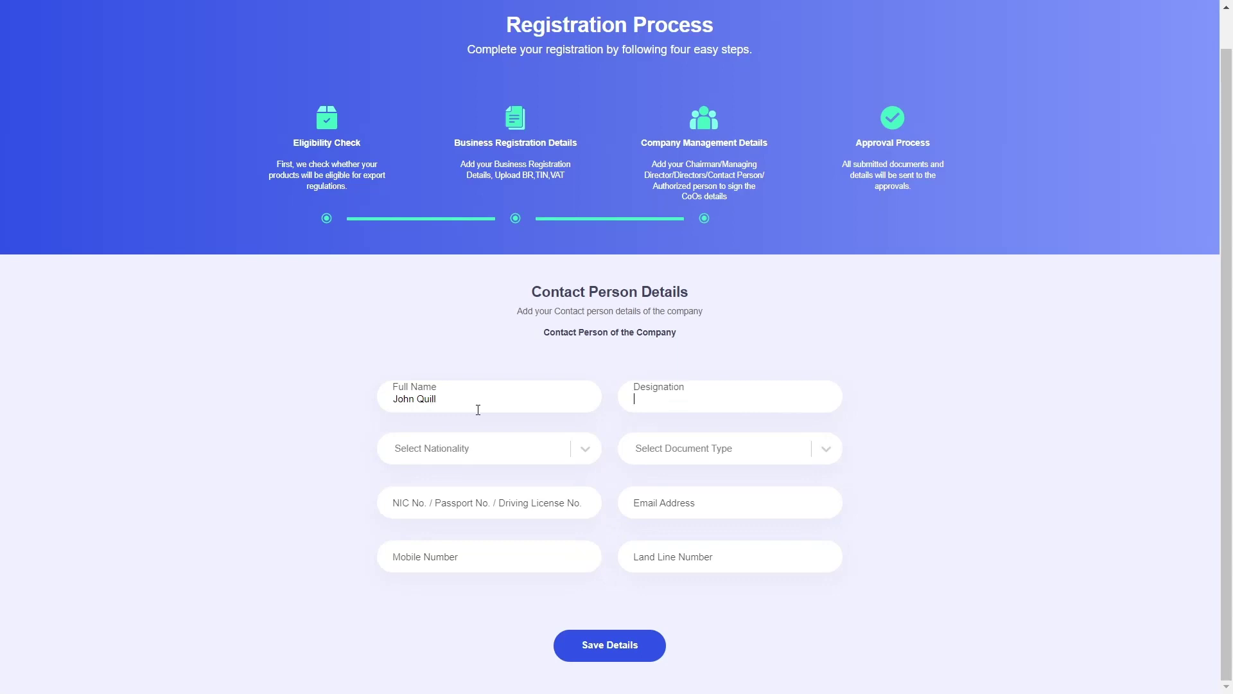
{"action": "type", "text": "Director"}
Step: Set the contact's nationality to Sri Lankan, document type Passport, and enter the passport number
{"action": "left_click", "coordinate": [476, 452]}
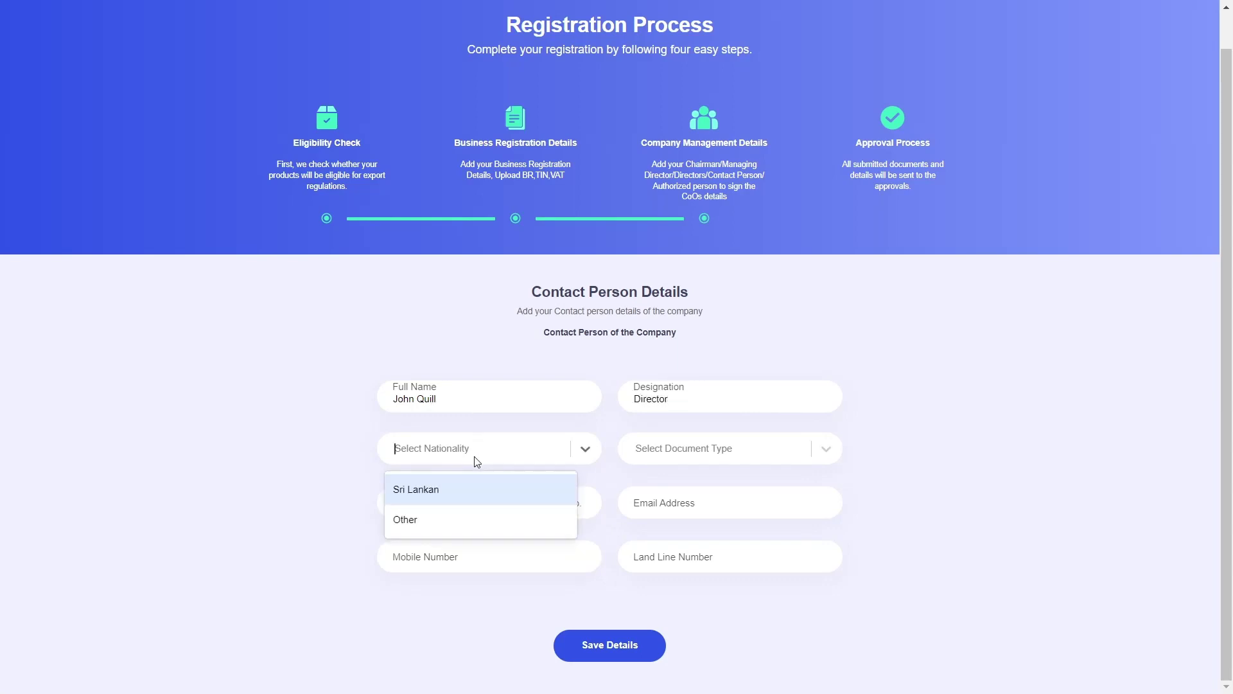
{"action": "left_click", "coordinate": [465, 488]}
{"action": "left_click", "coordinate": [782, 449]}
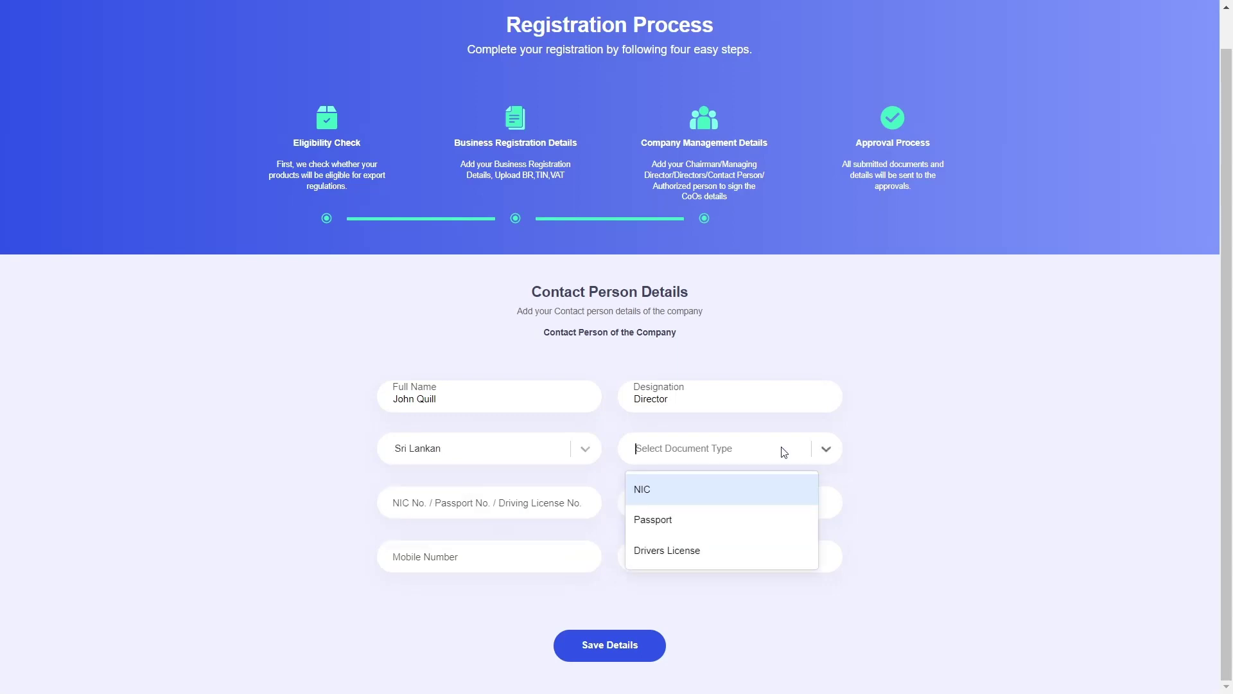
{"action": "left_click", "coordinate": [673, 531]}
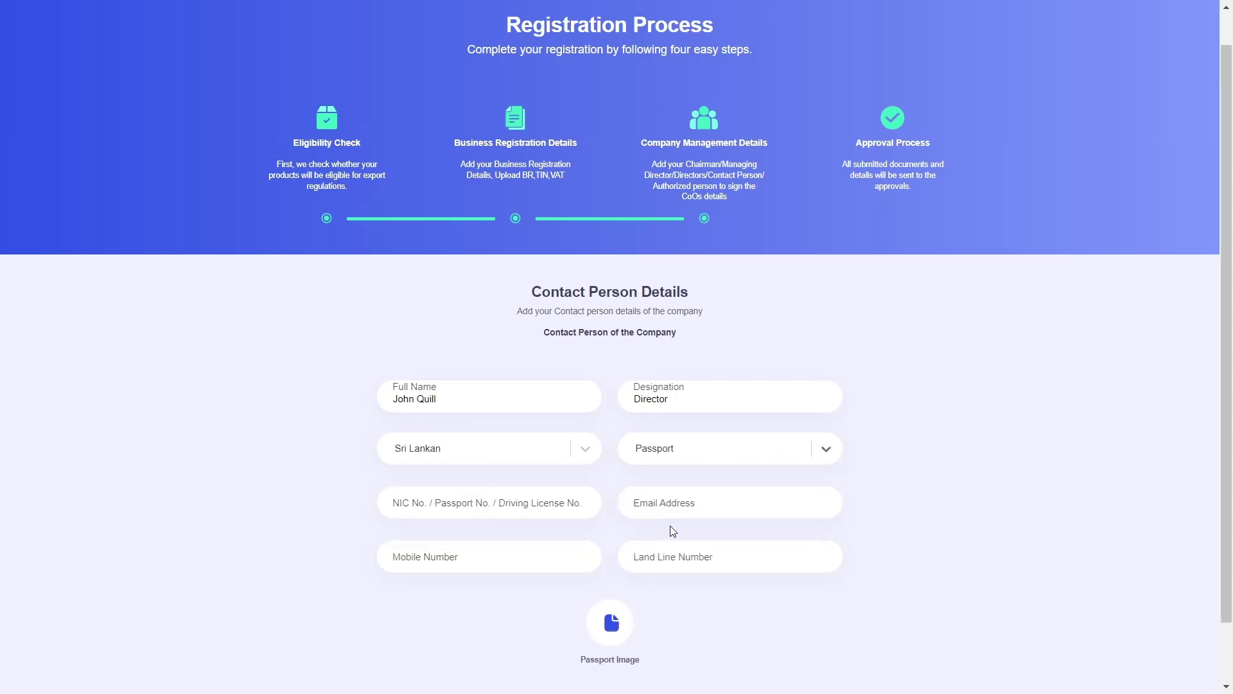
{"action": "left_click", "coordinate": [484, 512]}
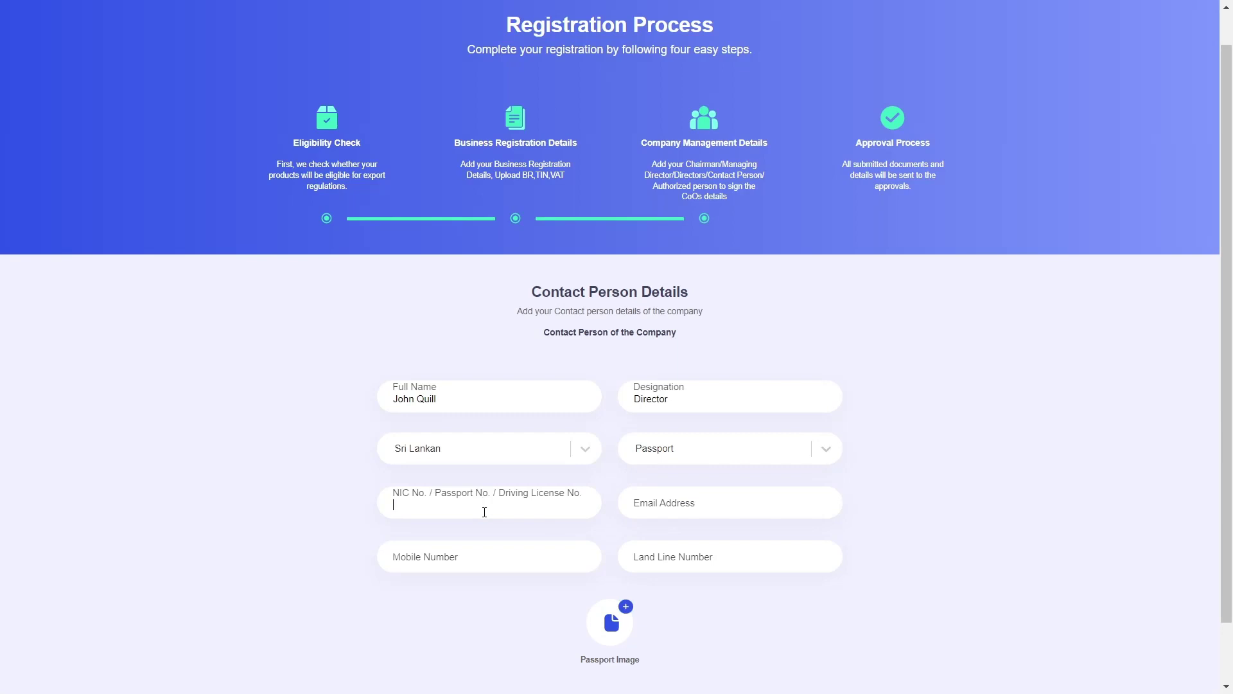
{"action": "type", "text": "N1234567"}
Step: Fill in the contact's e-mail address, mobile number and land line number
{"action": "left_click", "coordinate": [686, 509]}
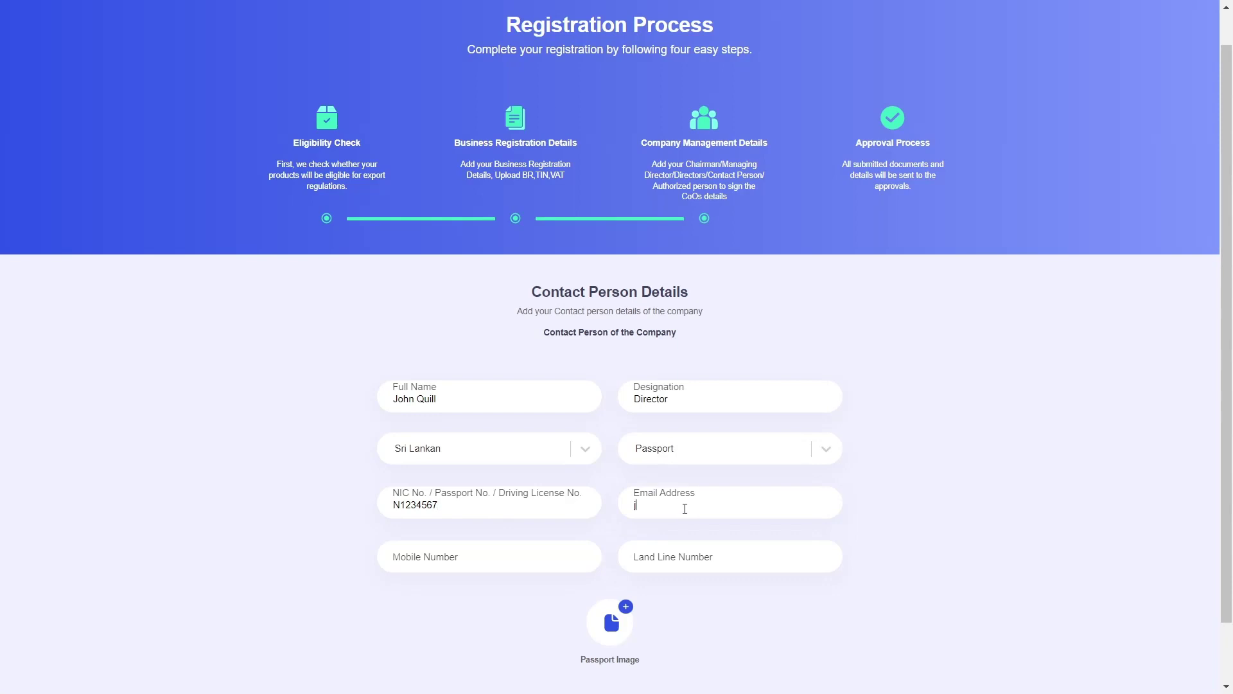
{"action": "key", "text": "Tab"}
{"action": "type", "text": "123456"}
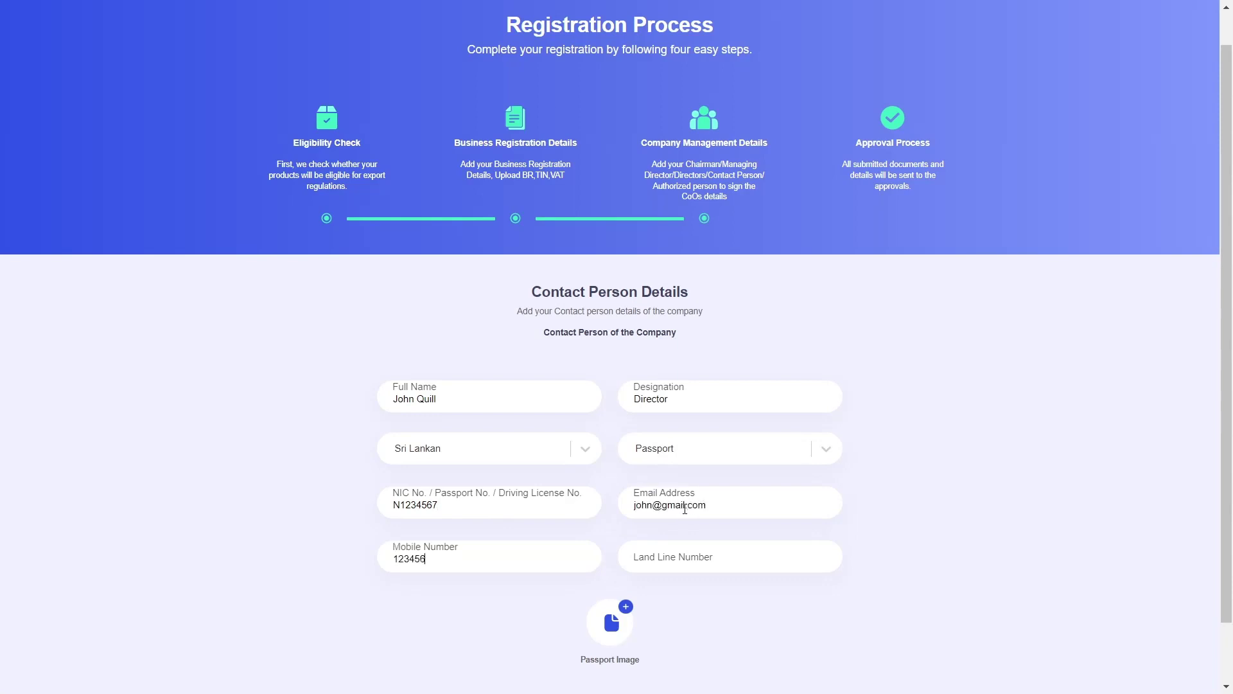
{"action": "type", "text": "7891"}
{"action": "left_click", "coordinate": [698, 547]}
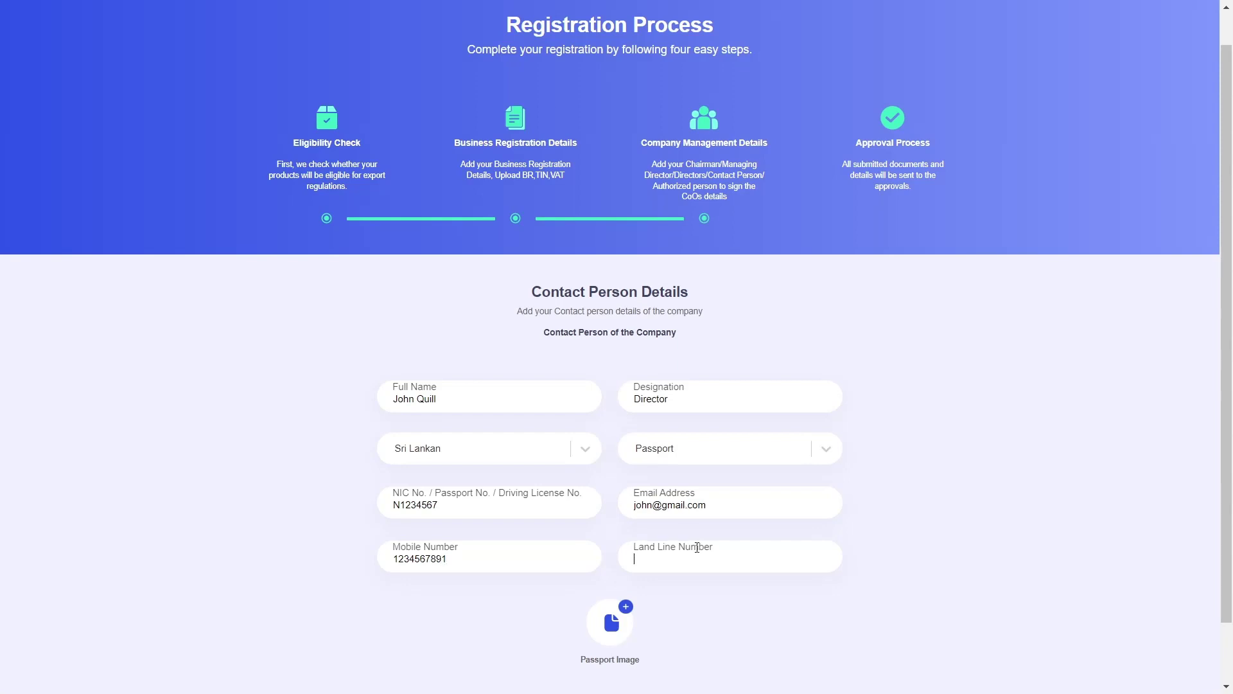
{"action": "type", "text": "0112345678"}
Step: Upload the Passport file as the contact person's passport image
{"action": "scroll", "coordinate": [723, 449], "scroll_direction": "down", "scroll_amount": 1}
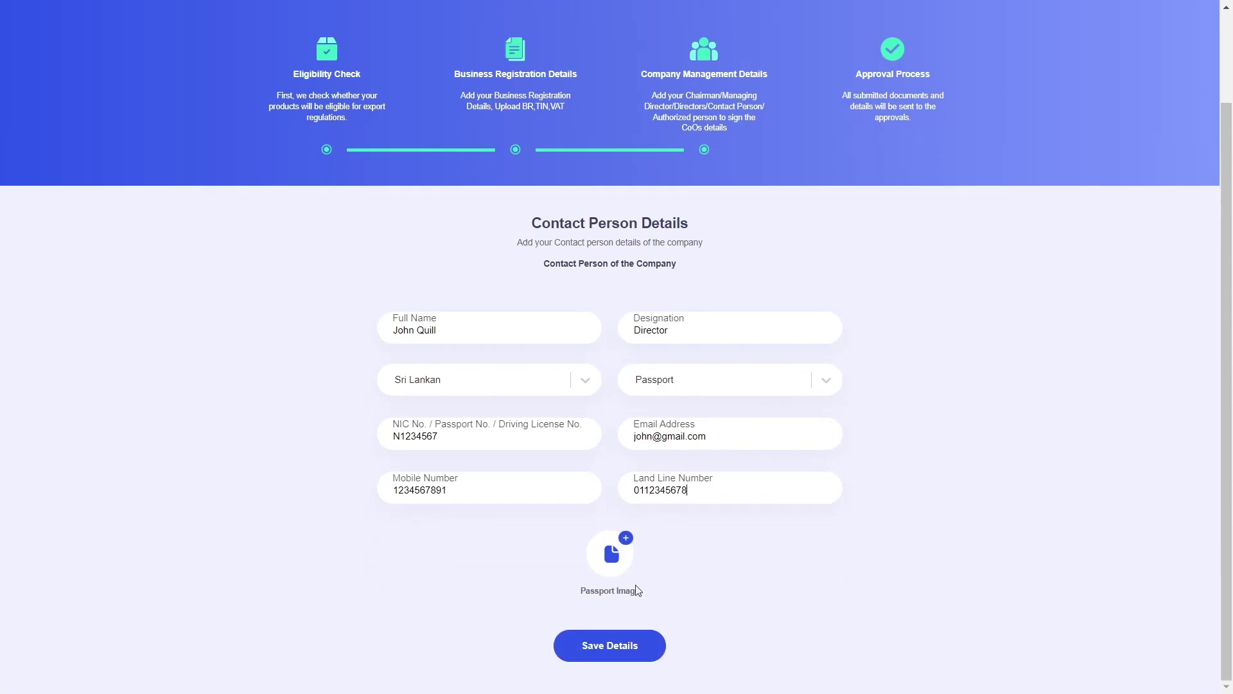
{"action": "left_click", "coordinate": [624, 538]}
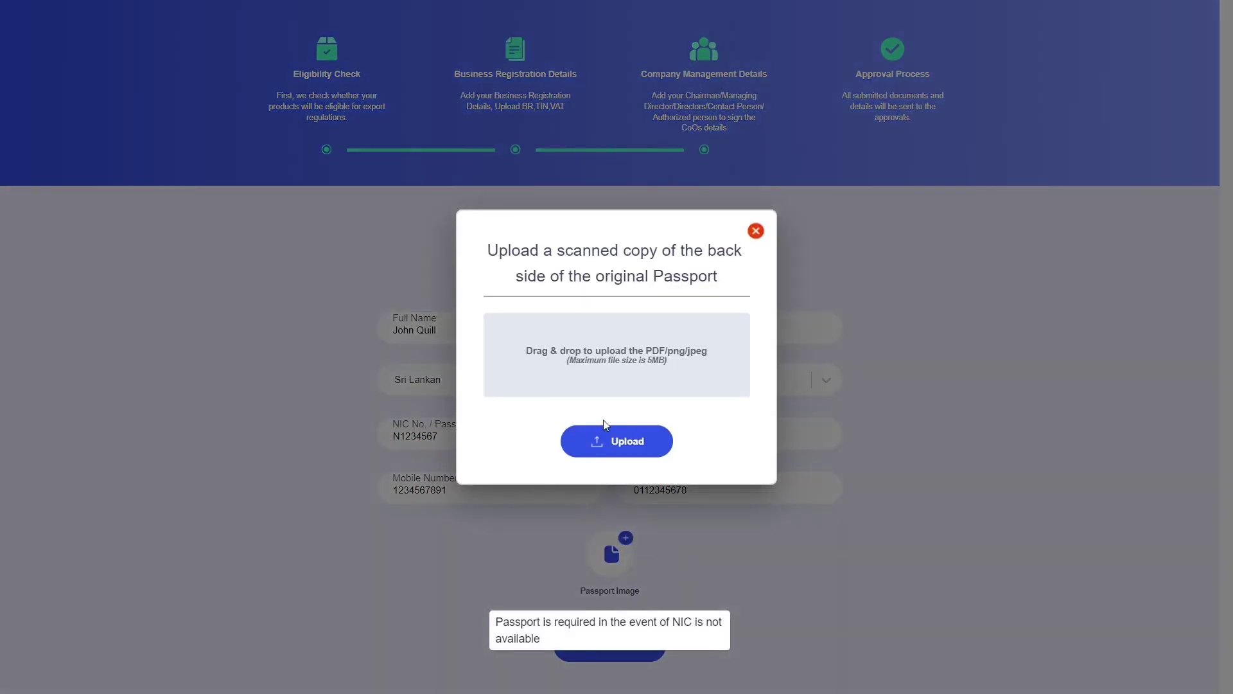
{"action": "left_click", "coordinate": [621, 443]}
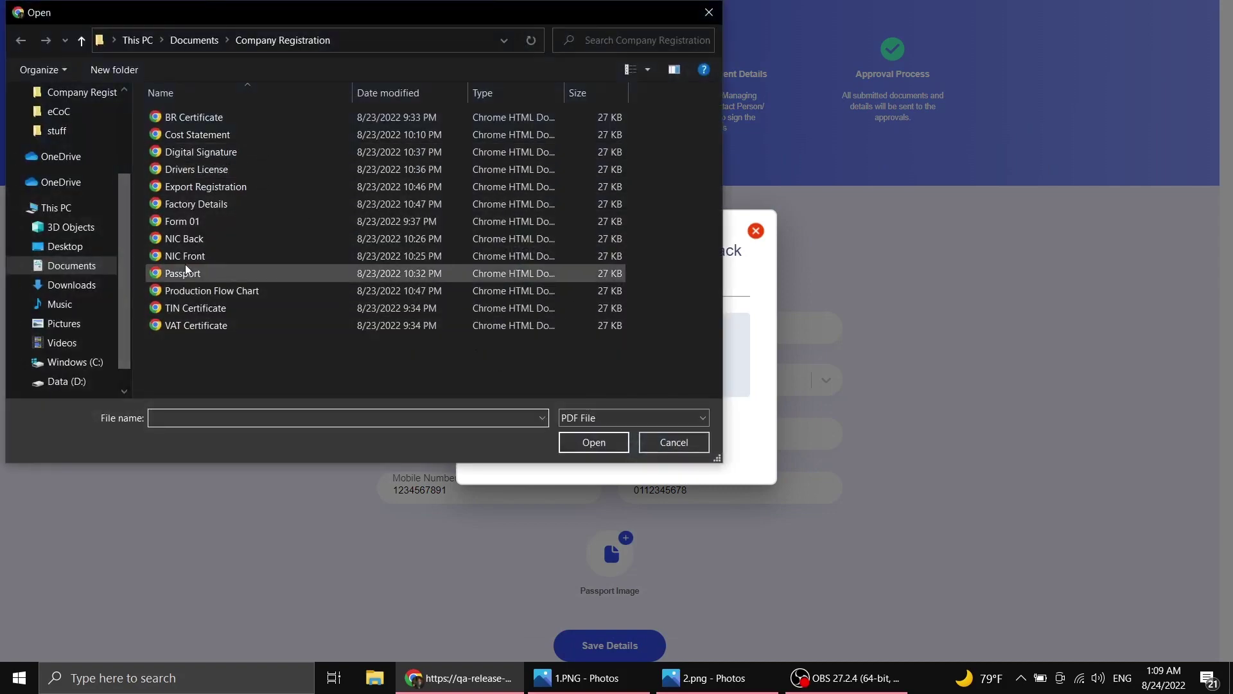
{"action": "left_click", "coordinate": [196, 281]}
{"action": "left_click", "coordinate": [591, 442]}
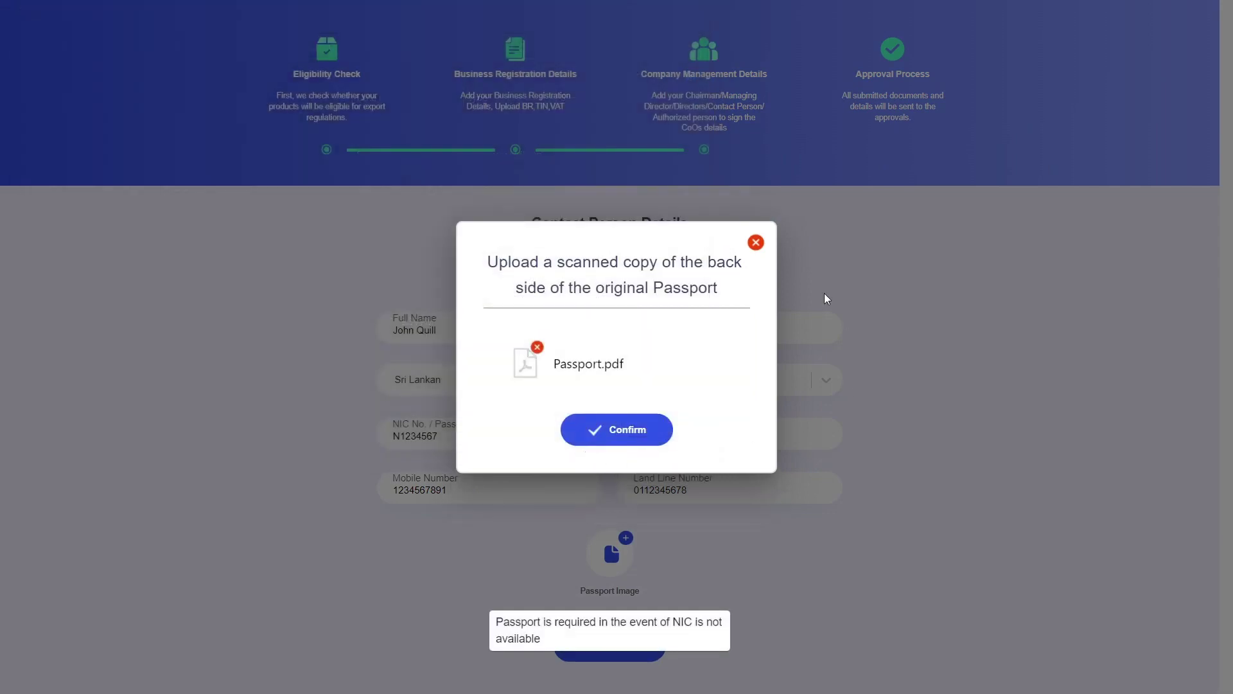
{"action": "left_click", "coordinate": [621, 431]}
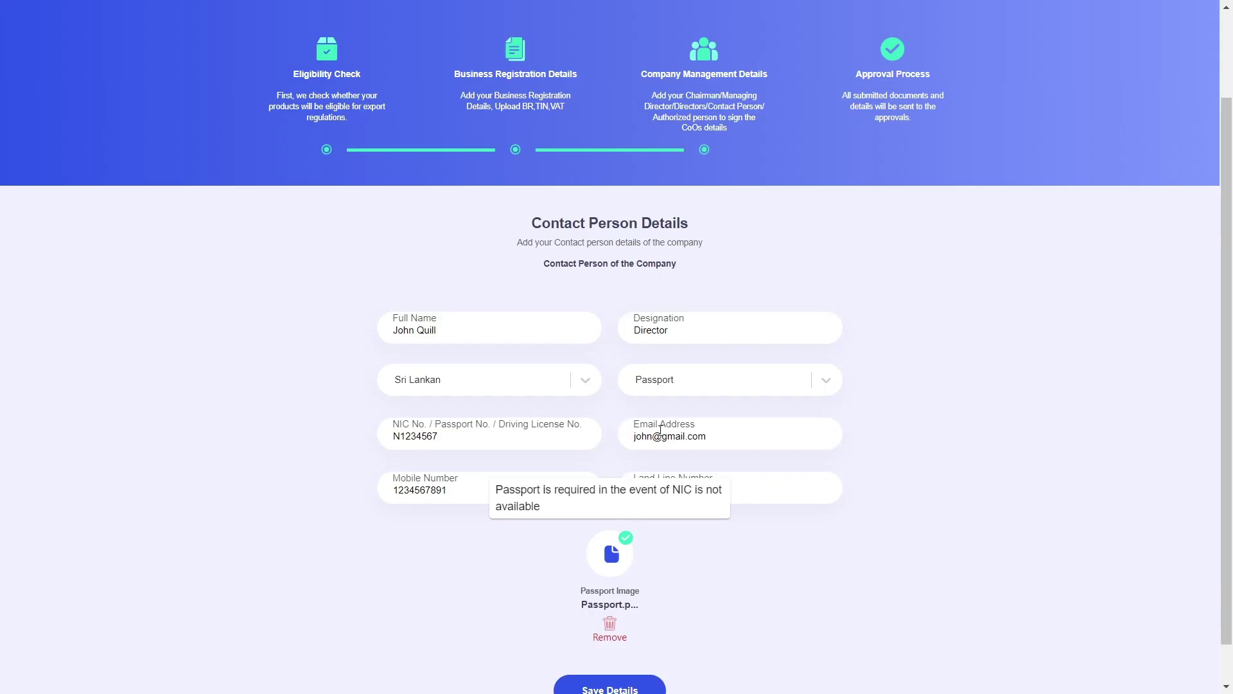
{"action": "scroll", "coordinate": [771, 452], "scroll_direction": "down", "scroll_amount": 1}
Step: Save the contact person, then enter the authorized person's full name and designation Export Manager
{"action": "left_click", "coordinate": [627, 657]}
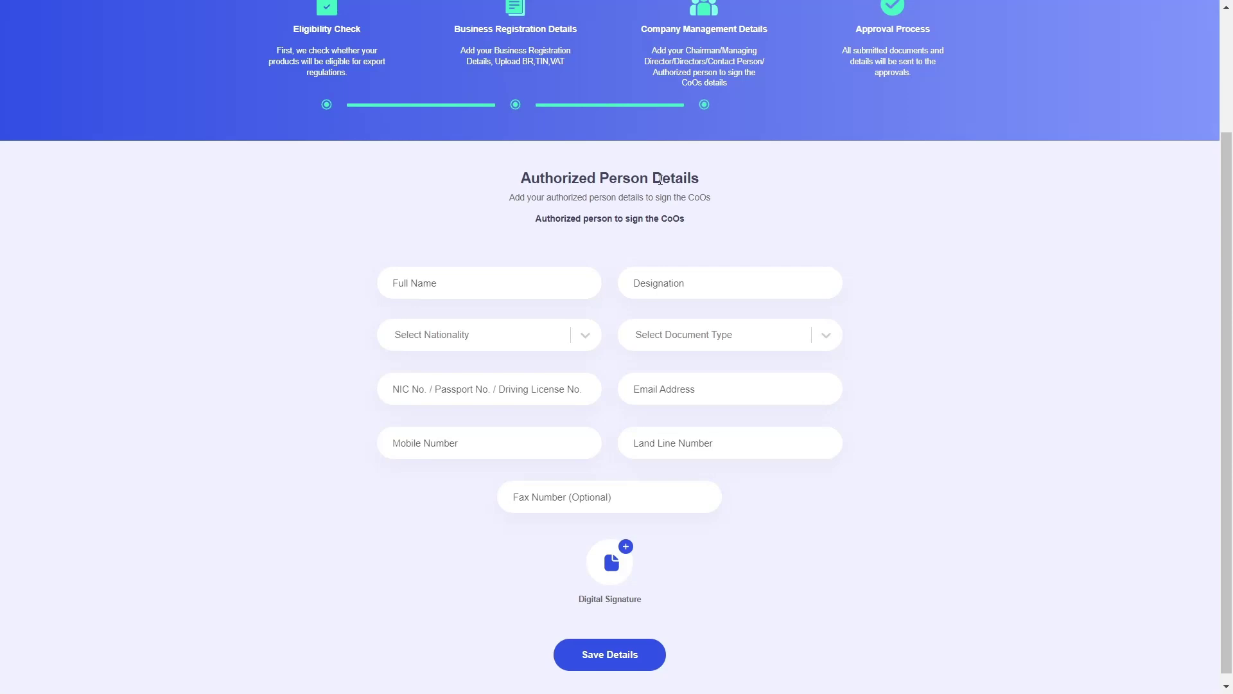
{"action": "left_click", "coordinate": [484, 287]}
{"action": "type", "text": "Hugo First"}
{"action": "key", "text": "Tab"}
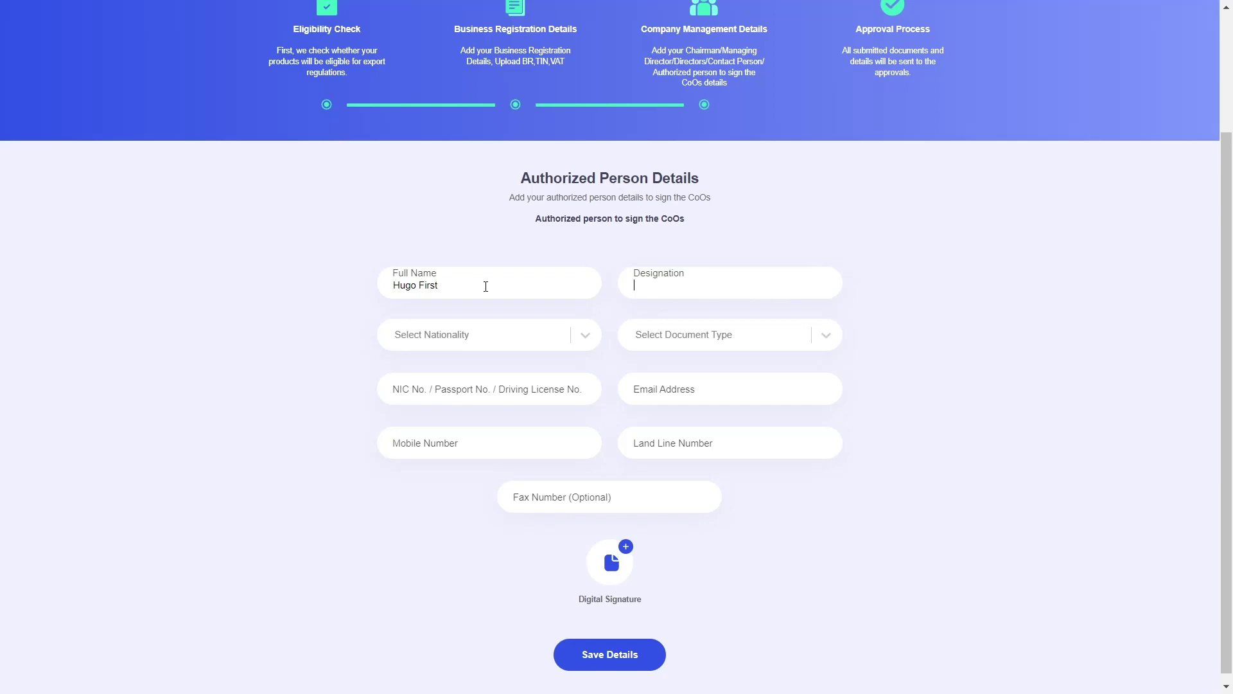
{"action": "type", "text": "Export Manager"}
Step: Set the authorized person as Sri Lankan with a Drivers License and enter the licence number
{"action": "left_click", "coordinate": [578, 342]}
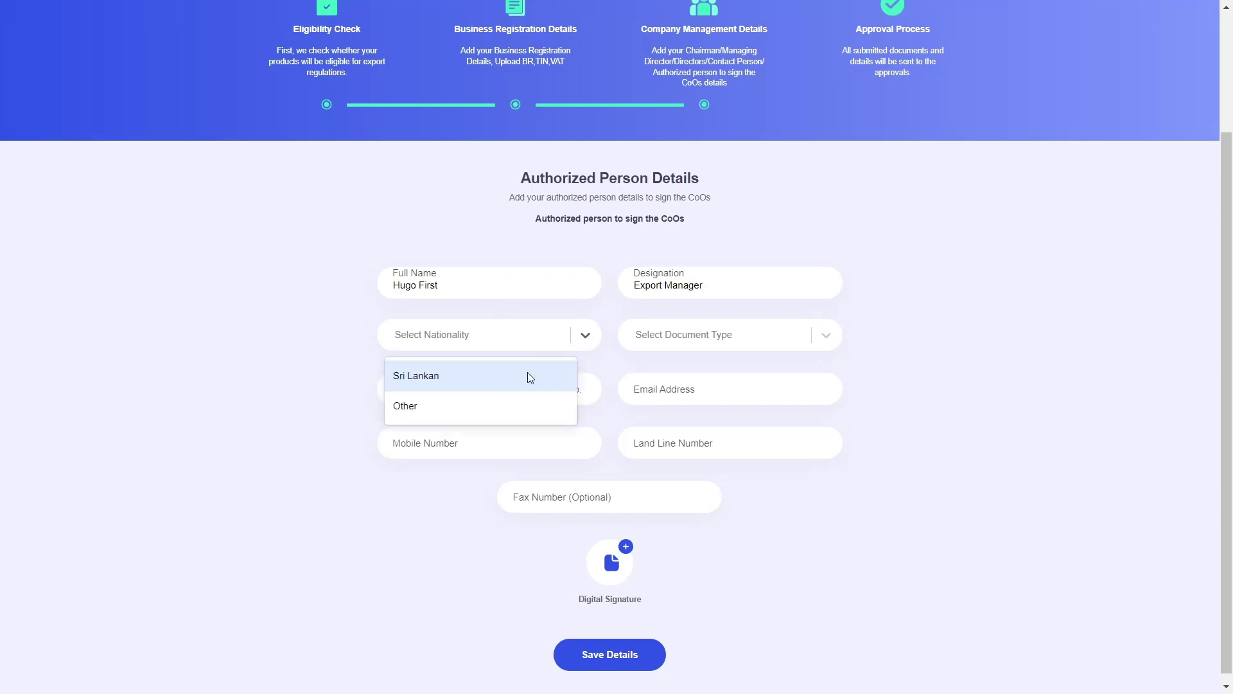
{"action": "left_click", "coordinate": [527, 375]}
{"action": "left_click", "coordinate": [820, 338]}
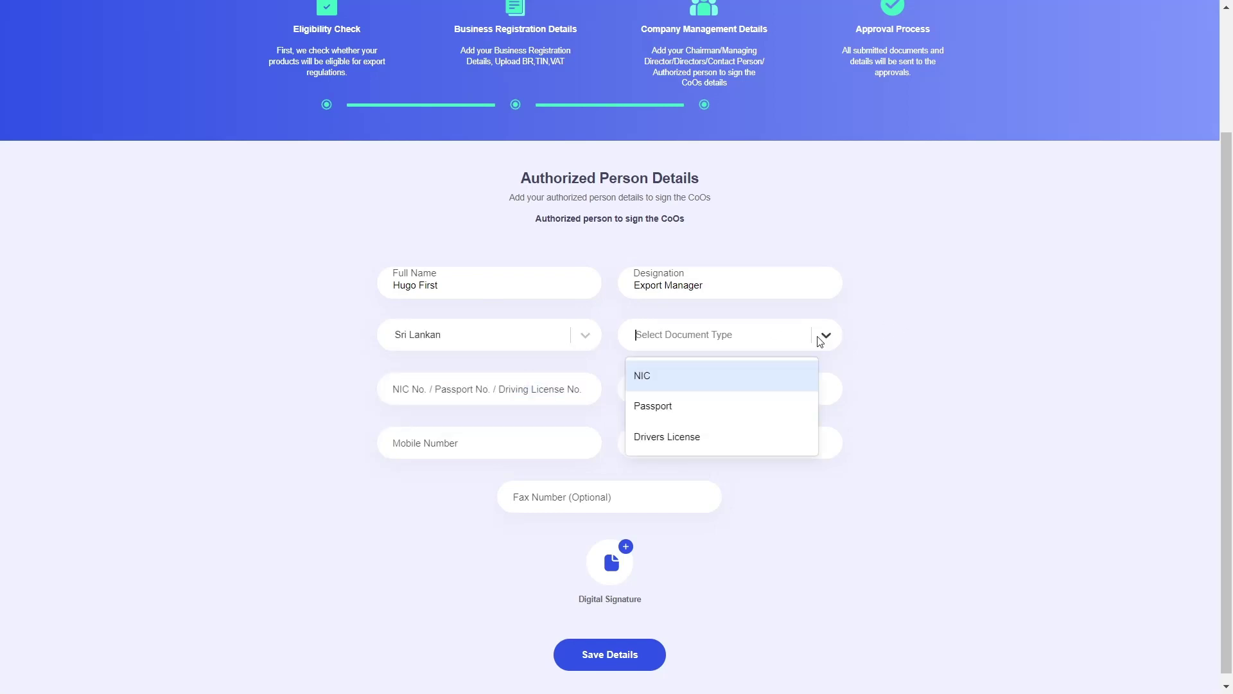
{"action": "left_click", "coordinate": [788, 439]}
{"action": "left_click", "coordinate": [597, 380]}
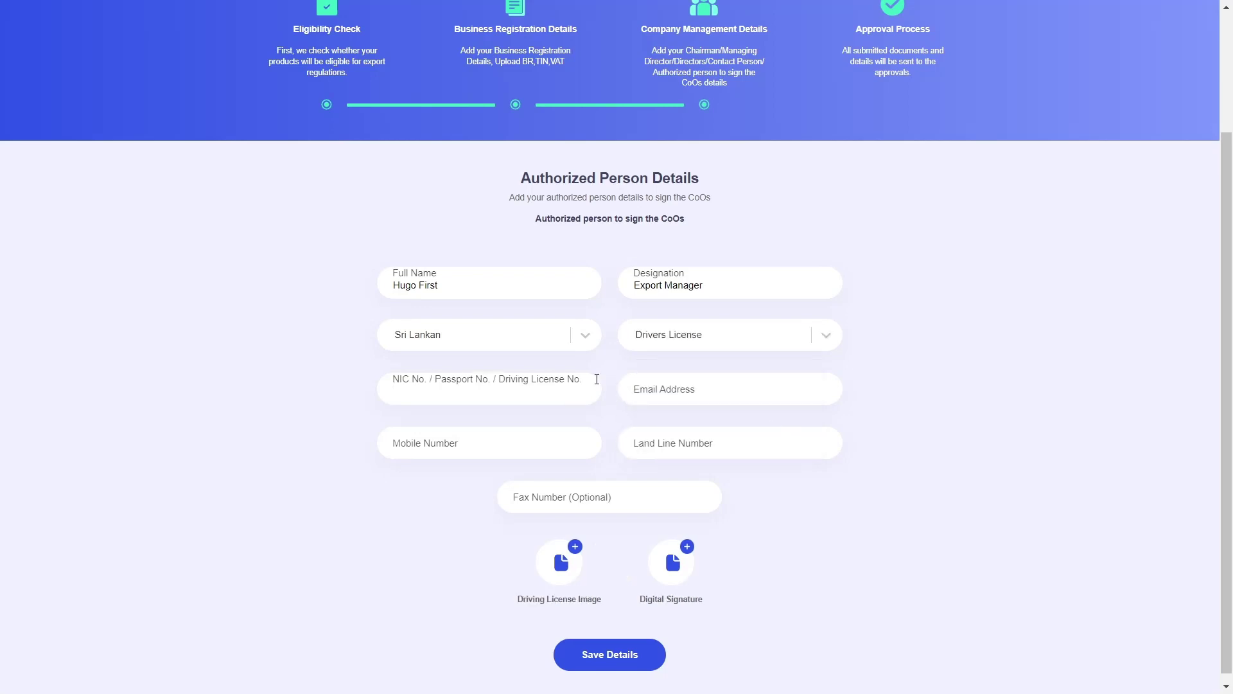
{"action": "type", "text": "B1234567"}
Step: Fill in the authorized person's e-mail address, mobile number and land line number
{"action": "left_click", "coordinate": [664, 387]}
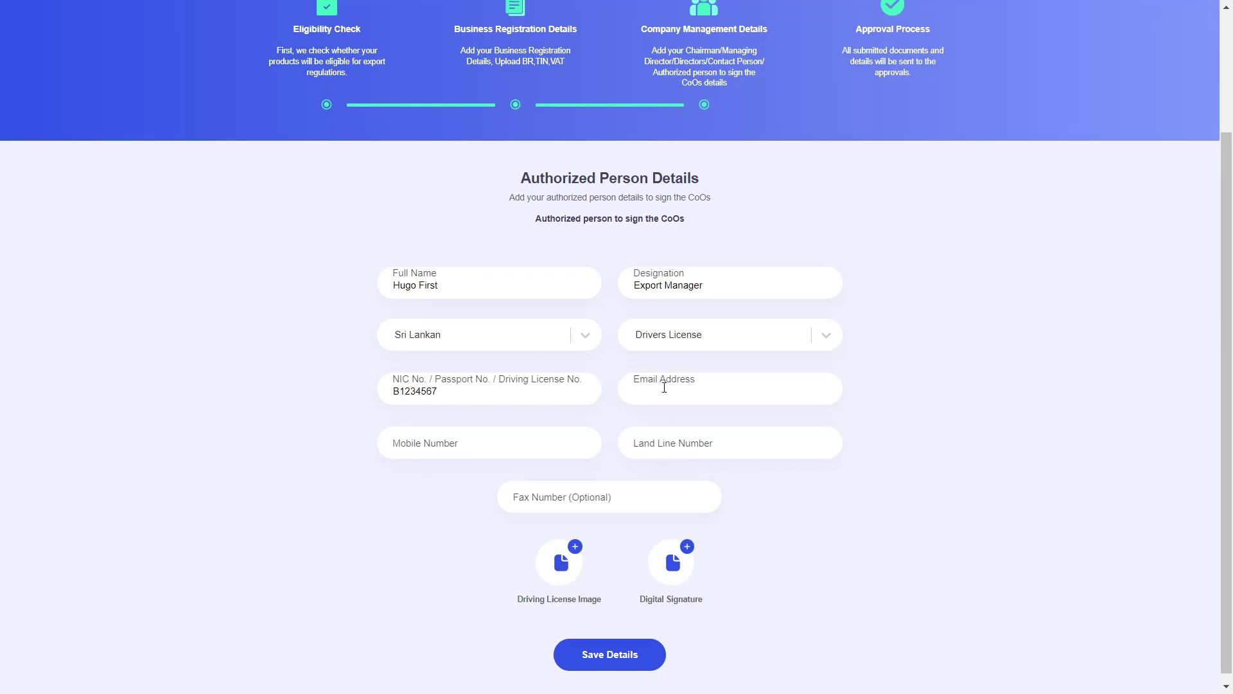
{"action": "key", "text": "Tab"}
{"action": "type", "text": "1234567891"}
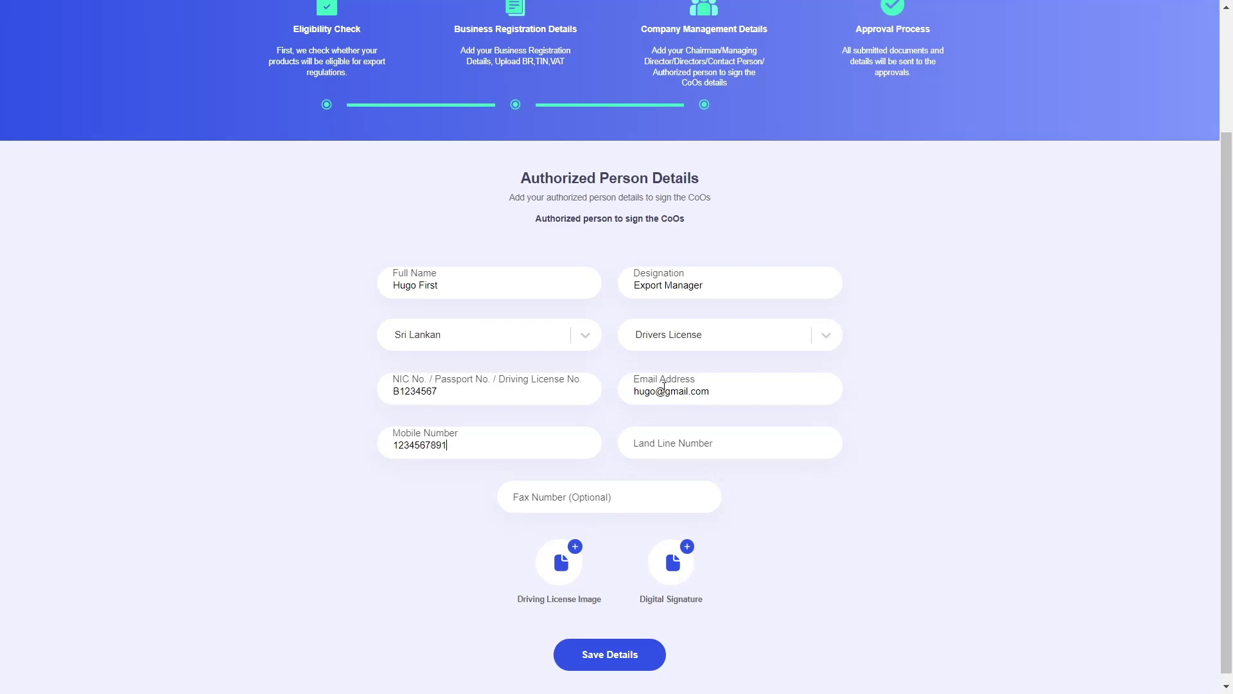
{"action": "key", "text": "Tab"}
{"action": "type", "text": "01"}
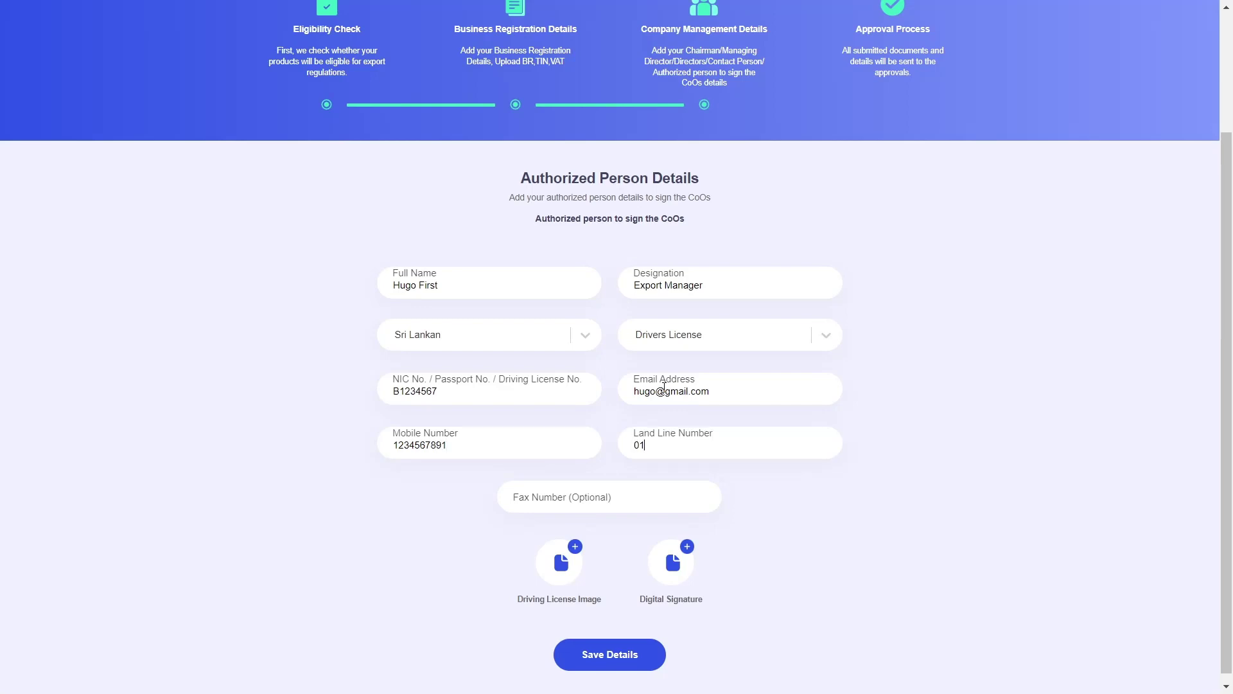
{"action": "type", "text": "12345678"}
{"action": "scroll", "coordinate": [790, 366], "scroll_direction": "down", "scroll_amount": 1}
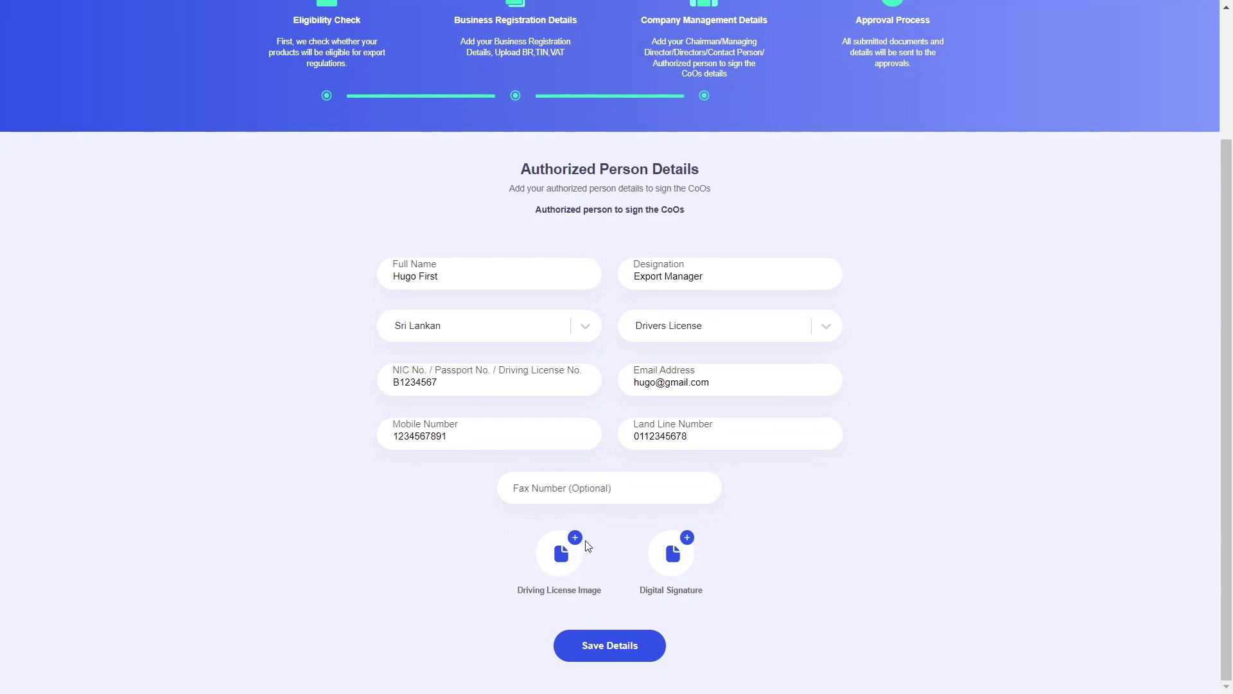
Step: Upload the Drivers License file as the authorized person's licence image
{"action": "left_click", "coordinate": [576, 541]}
{"action": "left_click", "coordinate": [614, 440]}
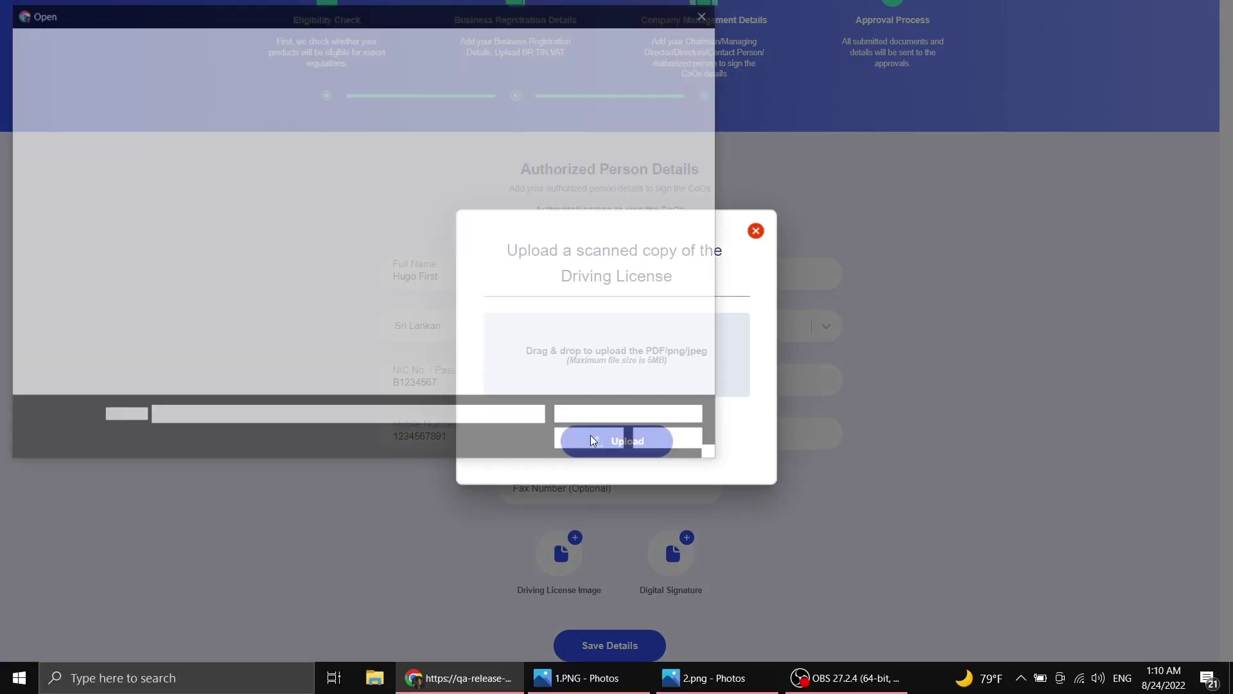
{"action": "left_click", "coordinate": [196, 169]}
{"action": "left_click", "coordinate": [598, 451]}
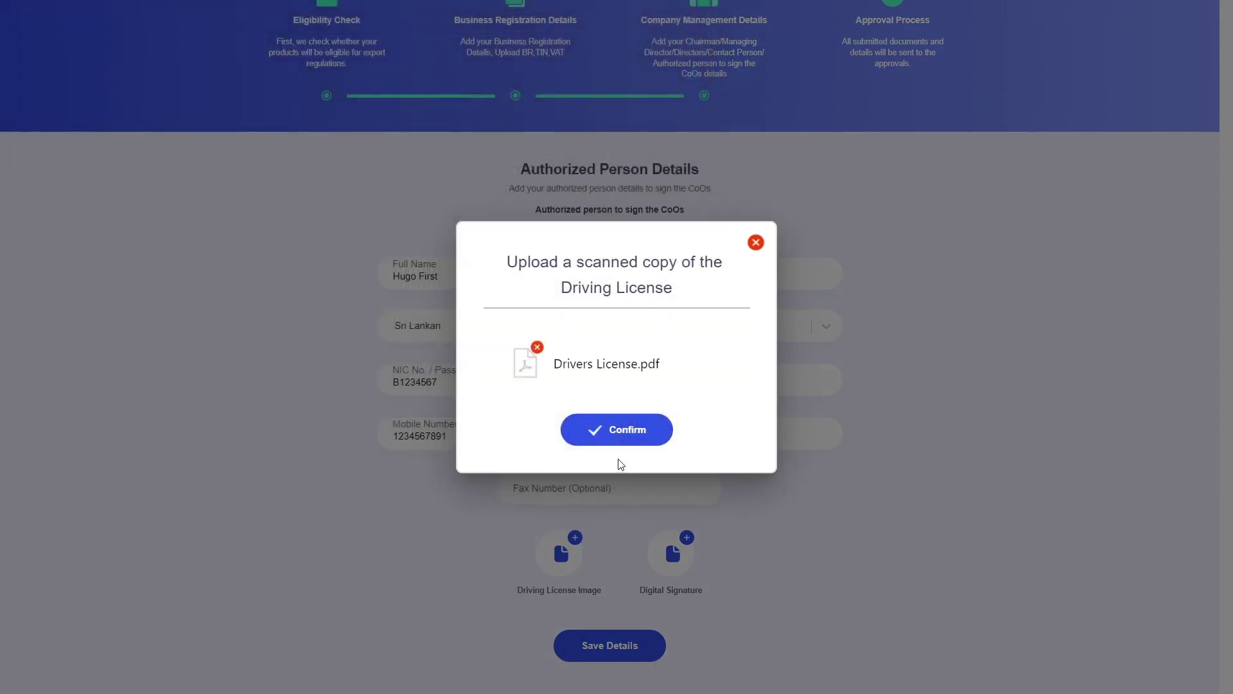
{"action": "left_click", "coordinate": [621, 437]}
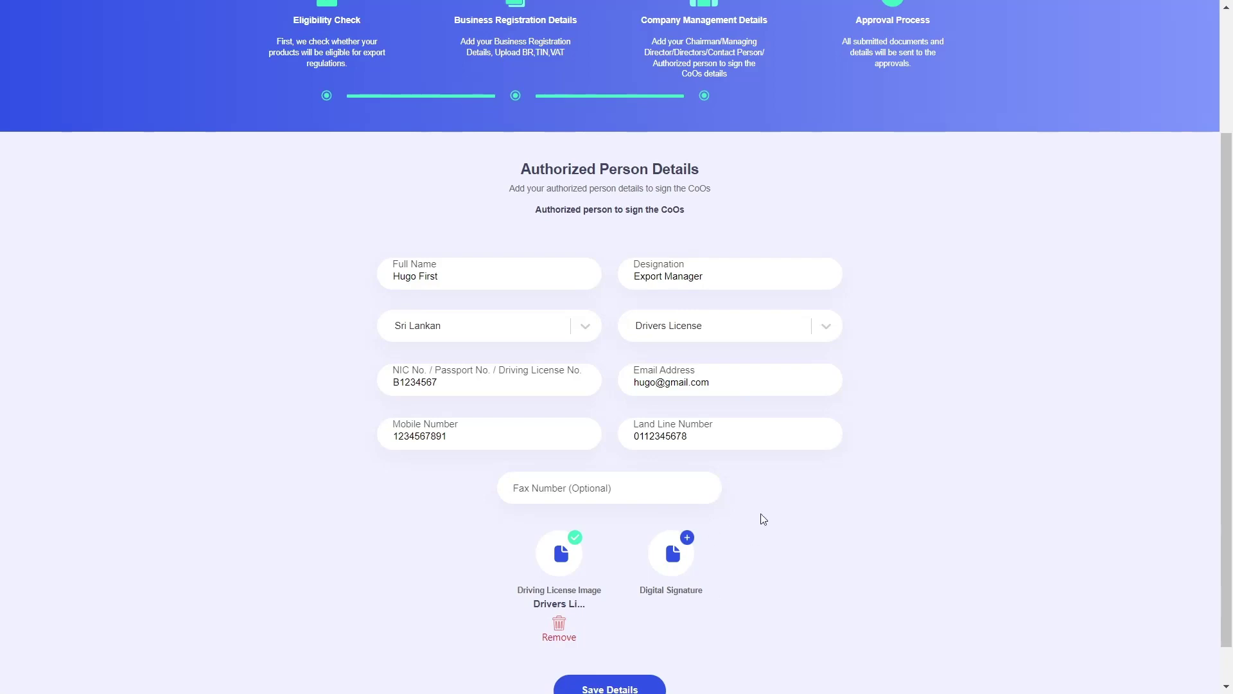
Step: Upload the Digital Signature file as the signature and save the authorized person's details
{"action": "left_click", "coordinate": [689, 548]}
{"action": "left_click", "coordinate": [636, 441]}
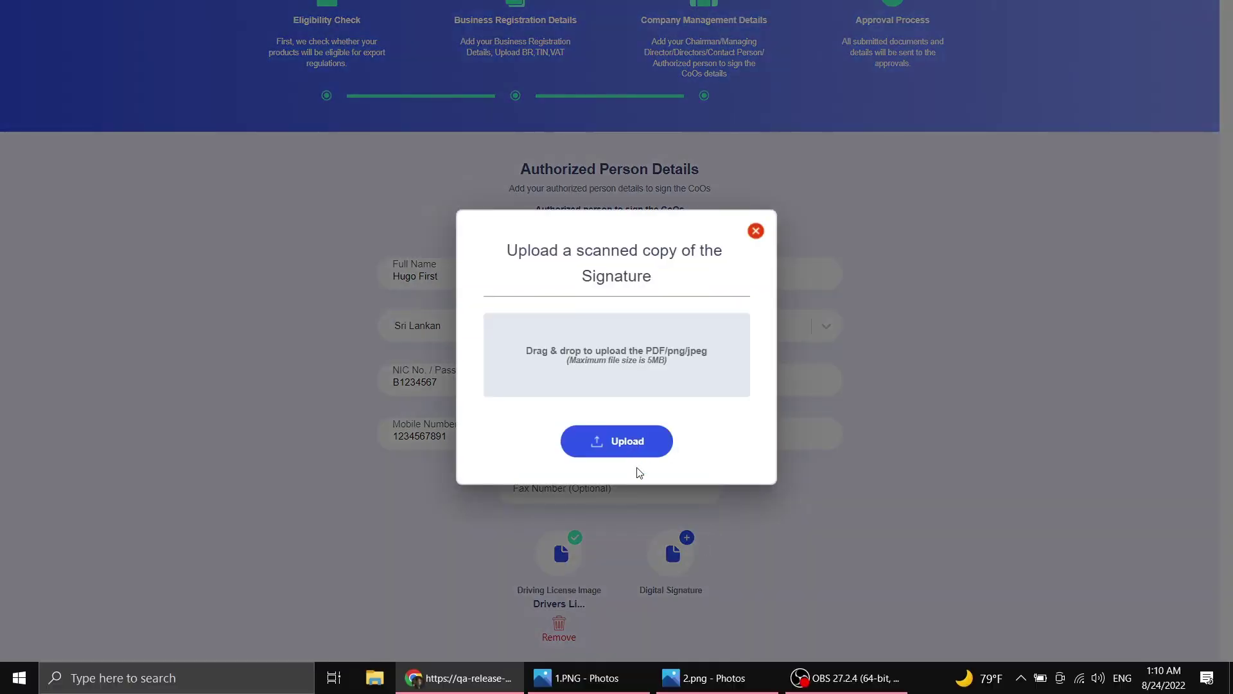
{"action": "left_click", "coordinate": [201, 153]}
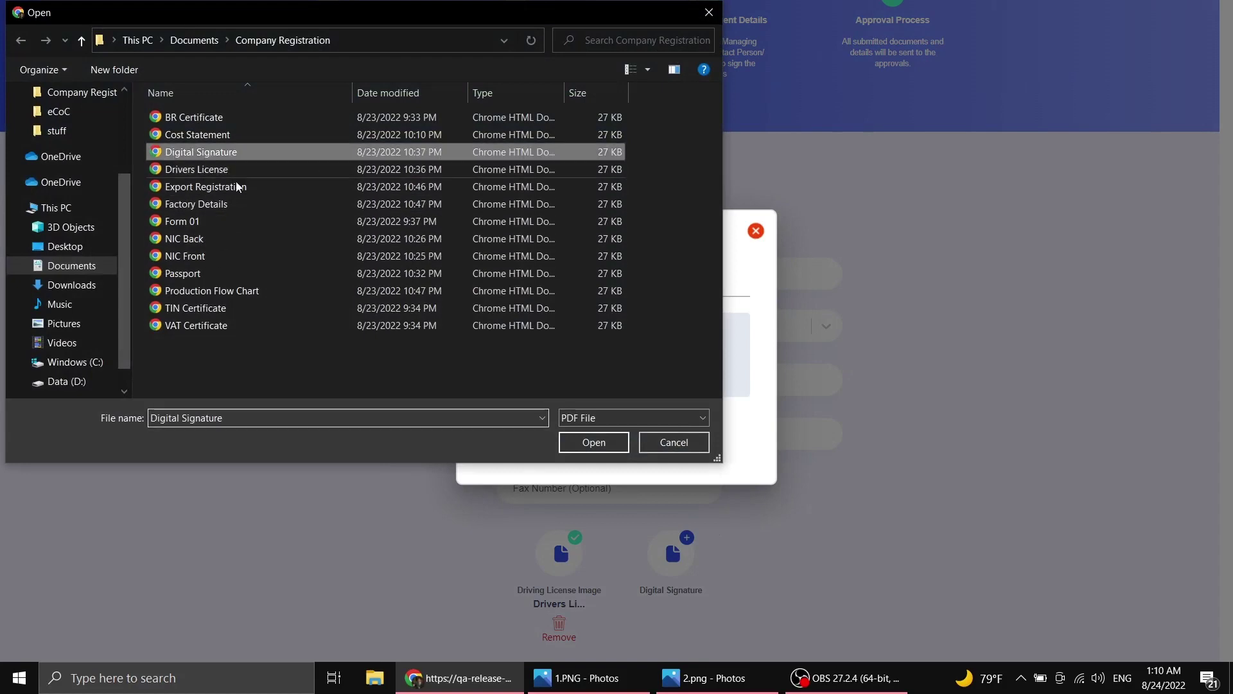
{"action": "left_click", "coordinate": [591, 442]}
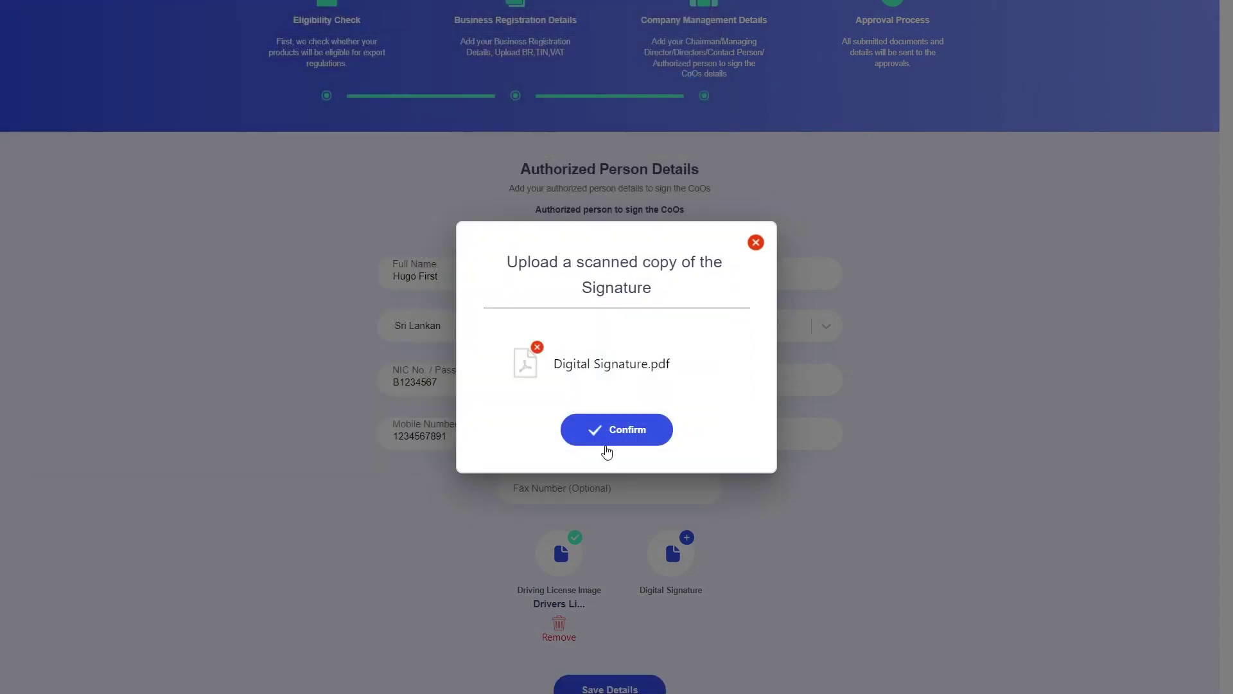
{"action": "left_click", "coordinate": [613, 431]}
{"action": "scroll", "coordinate": [707, 507], "scroll_direction": "down", "scroll_amount": 1}
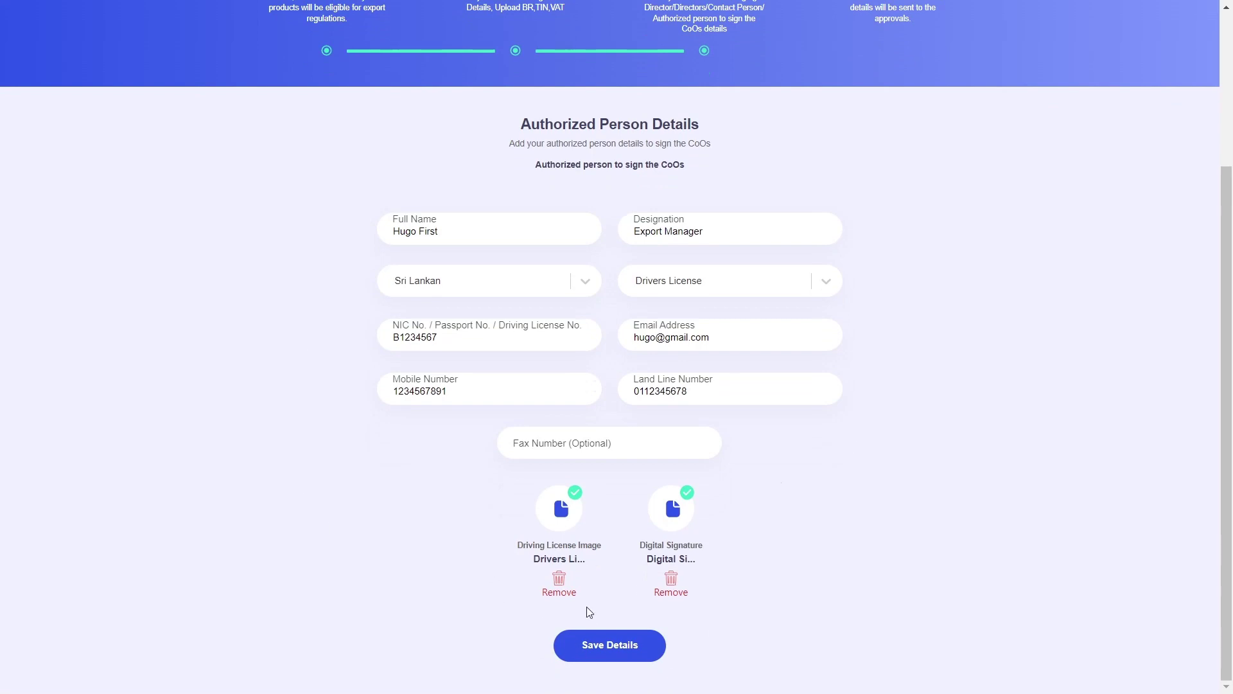
{"action": "left_click", "coordinate": [598, 646]}
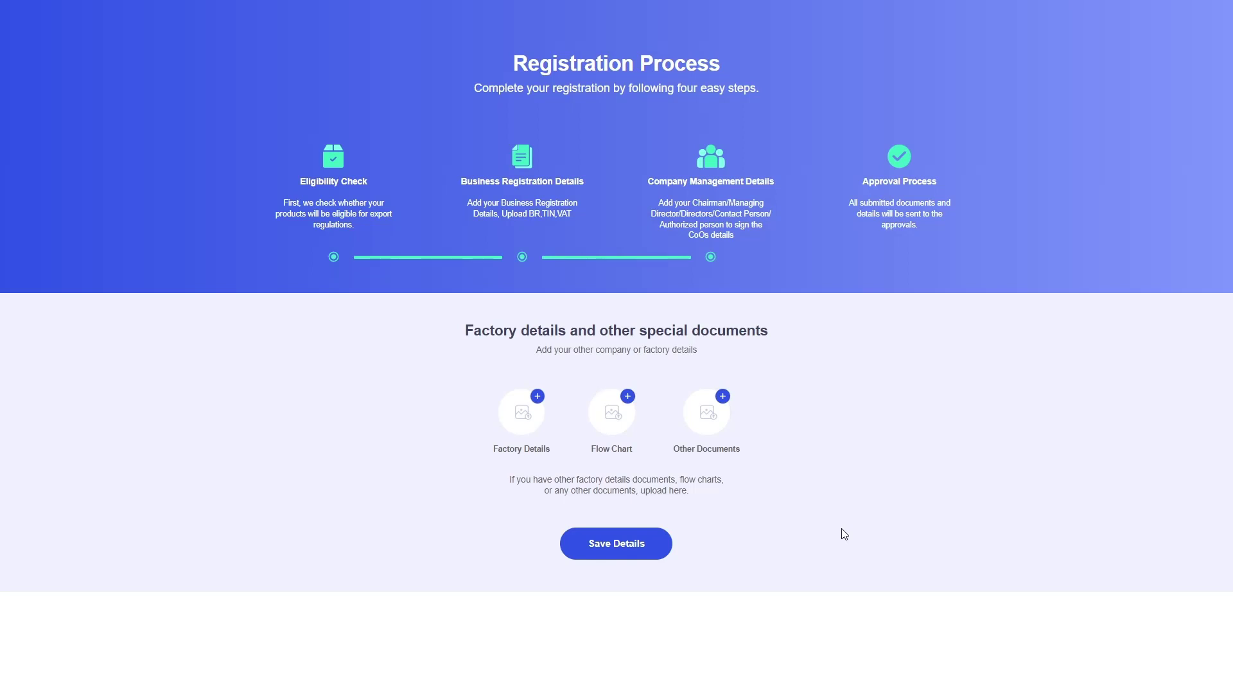
Step: Exit Chrome full screen with F11 and scroll down the factory documents page
{"action": "key", "text": "F11"}
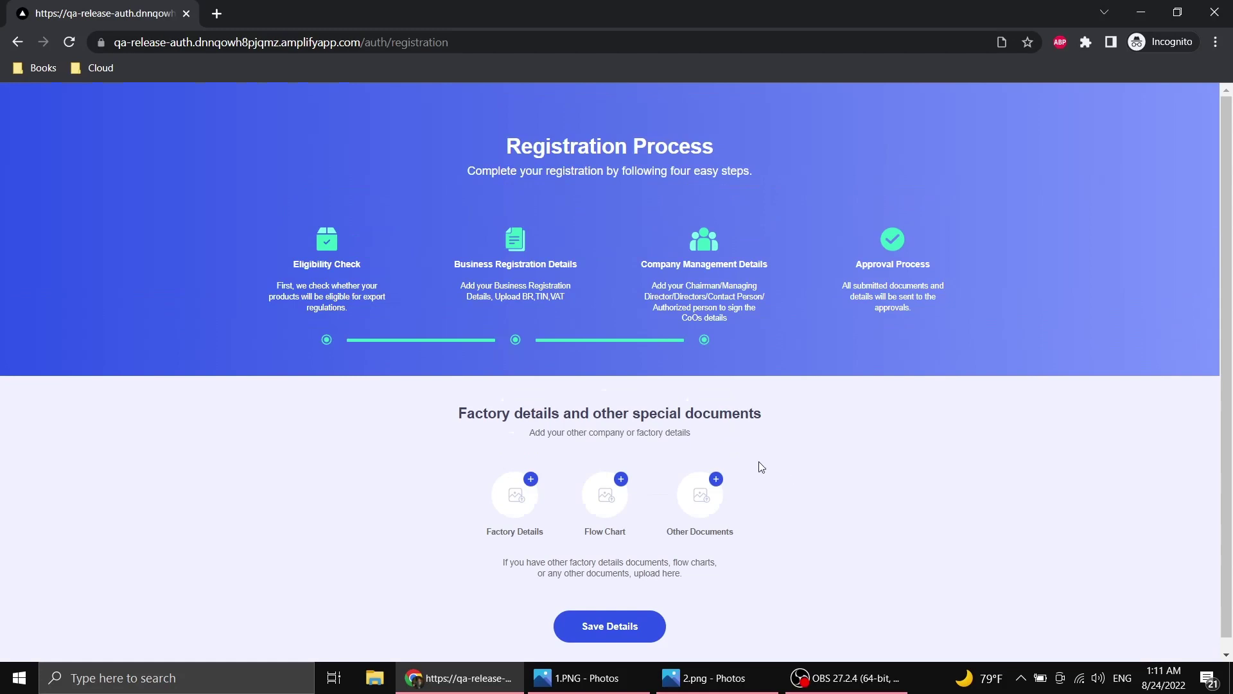
{"action": "scroll", "coordinate": [760, 488], "scroll_direction": "down", "scroll_amount": 1}
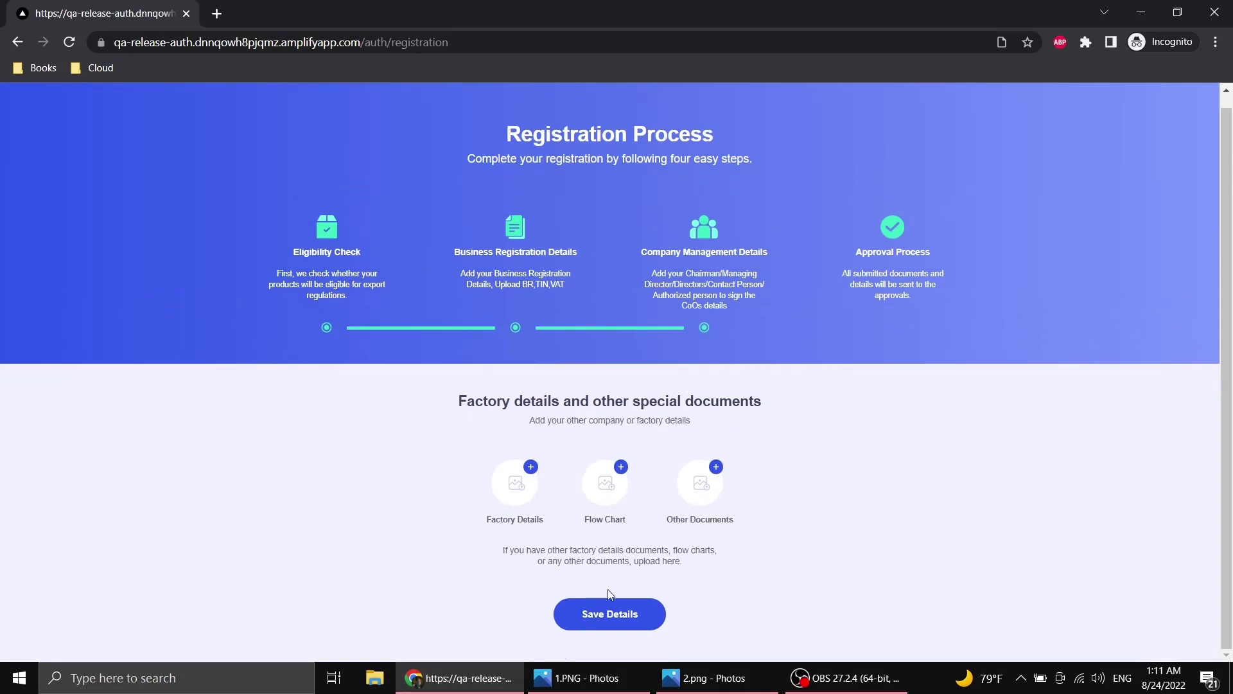
{"action": "left_click", "coordinate": [619, 681]}
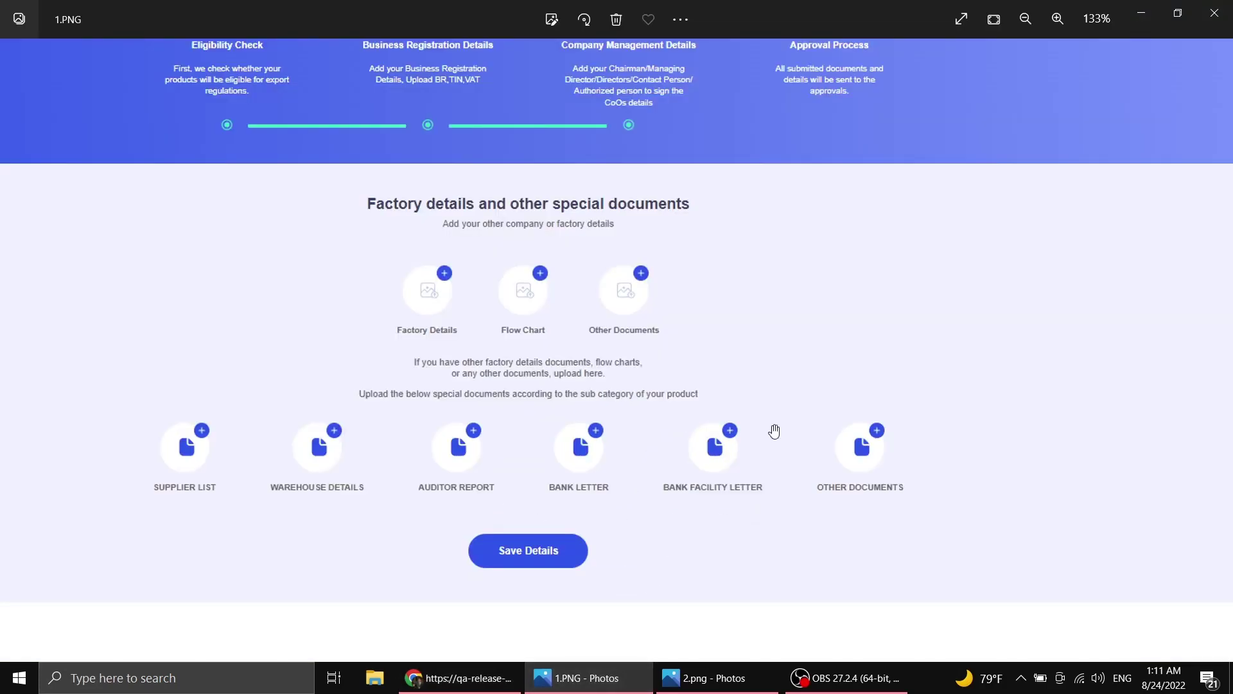
{"action": "left_click_drag", "start_coordinate": [478, 405], "coordinate": [596, 327]}
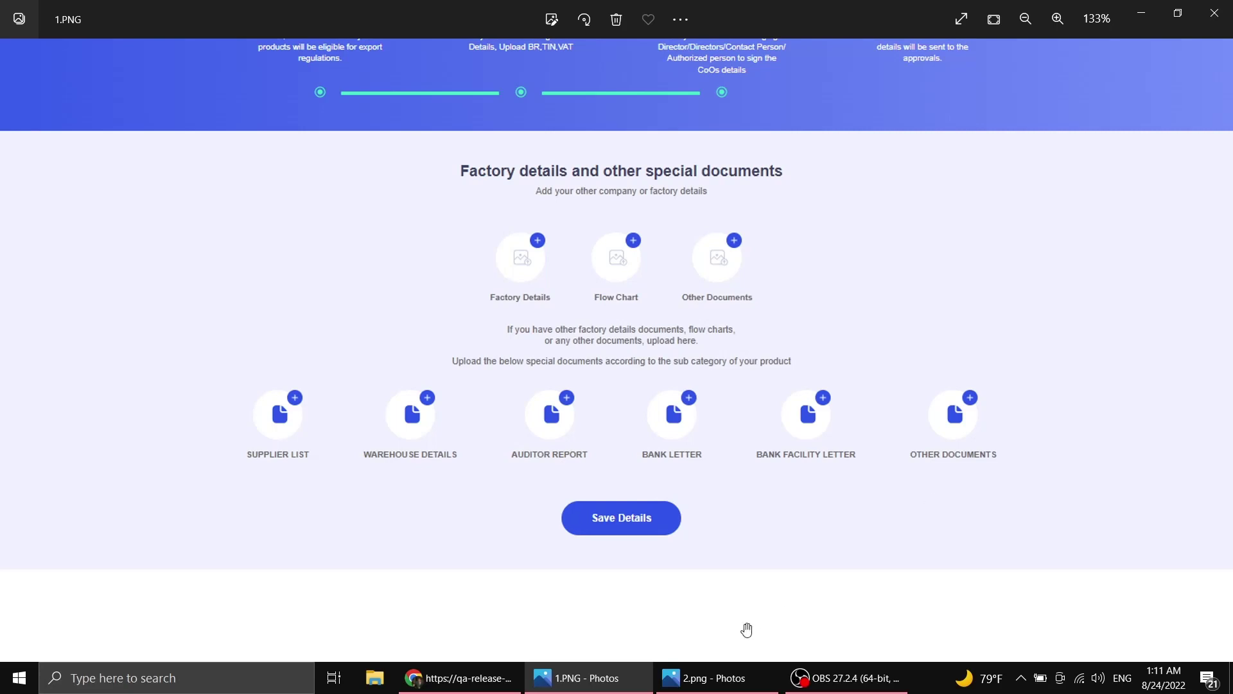
{"action": "left_click", "coordinate": [726, 686]}
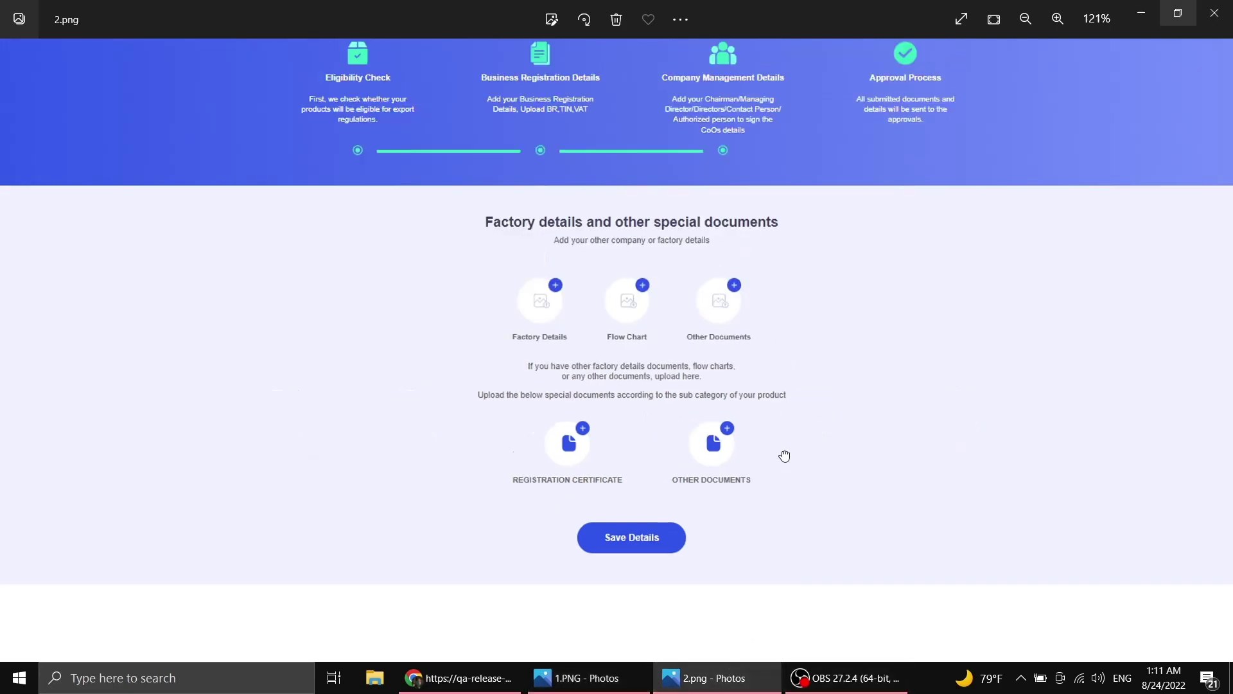
{"action": "mouse_move", "coordinate": [785, 454]}
{"action": "left_mouse_down"}
{"action": "mouse_move", "coordinate": [730, 462]}
{"action": "mouse_move", "coordinate": [750, 489]}
{"action": "mouse_move", "coordinate": [762, 449]}
{"action": "left_mouse_up"}
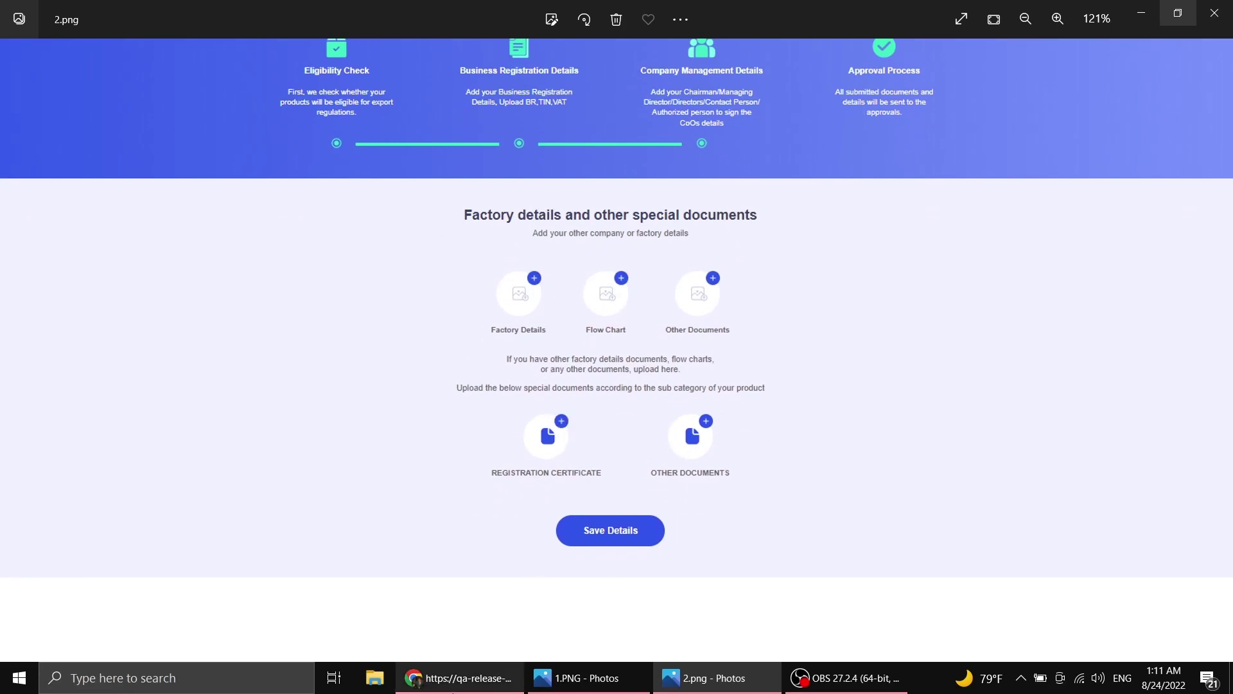
{"action": "left_click", "coordinate": [463, 681]}
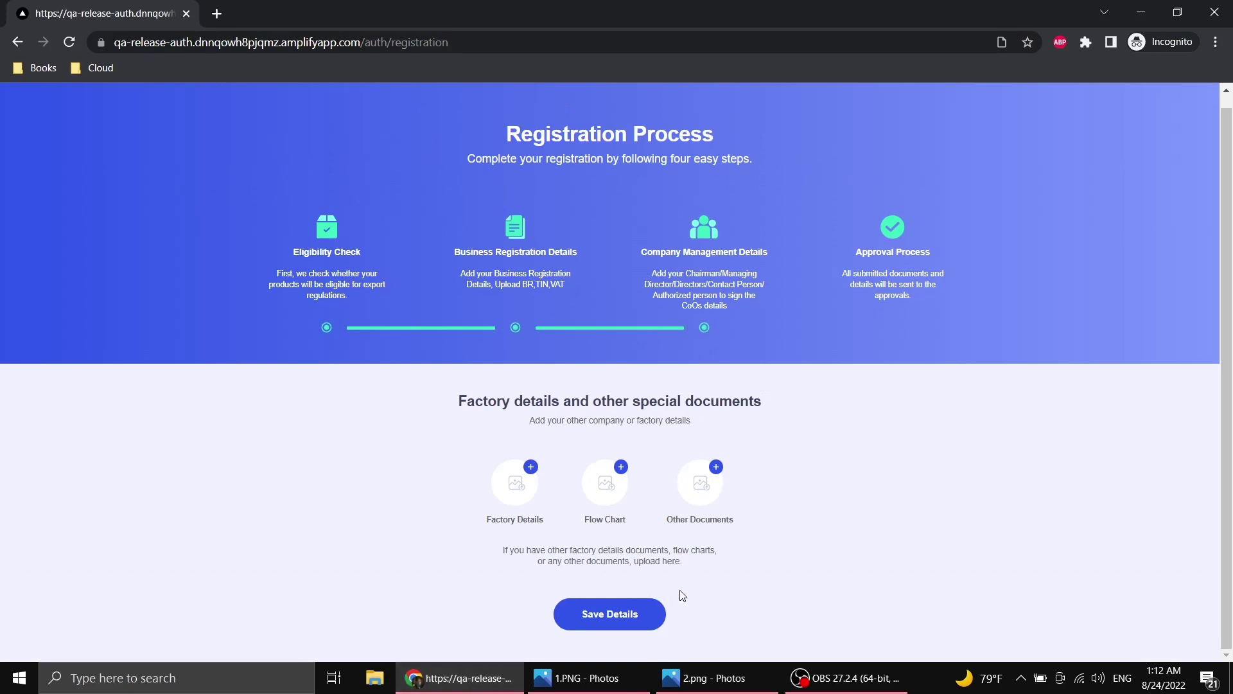
Step: Return to full screen and upload the Factory Details file under Factory Details
{"action": "key", "text": "F11"}
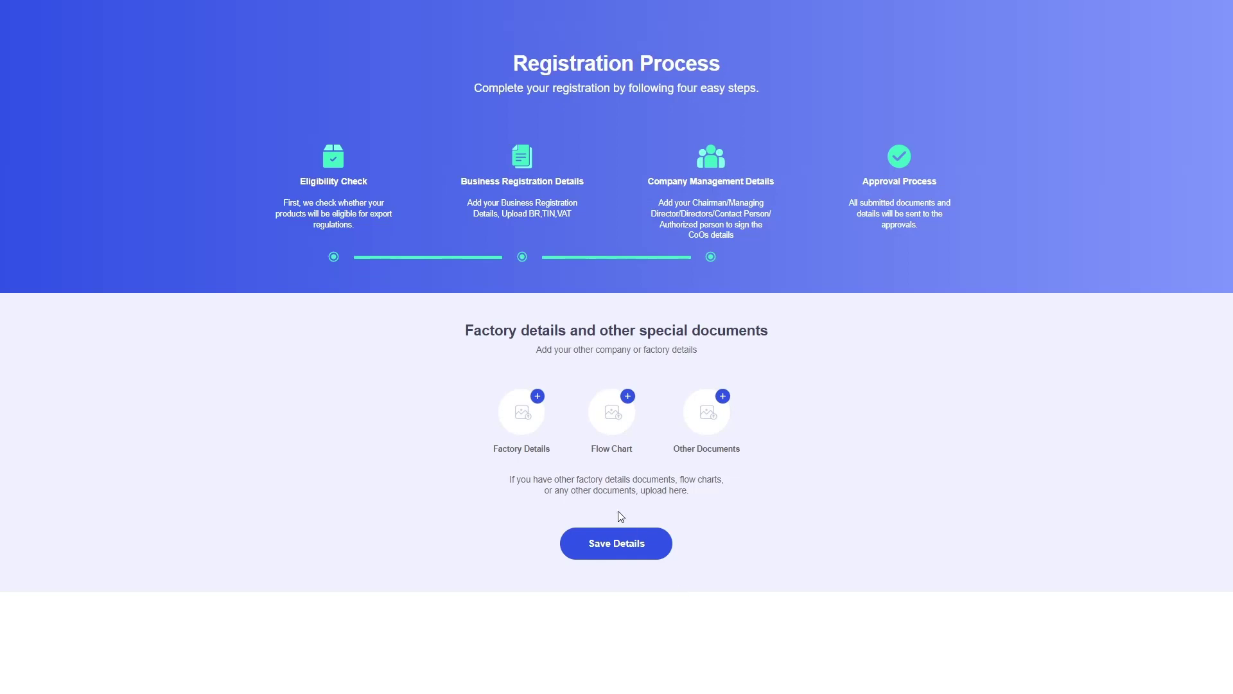
{"action": "left_click", "coordinate": [539, 398]}
{"action": "left_click", "coordinate": [596, 423]}
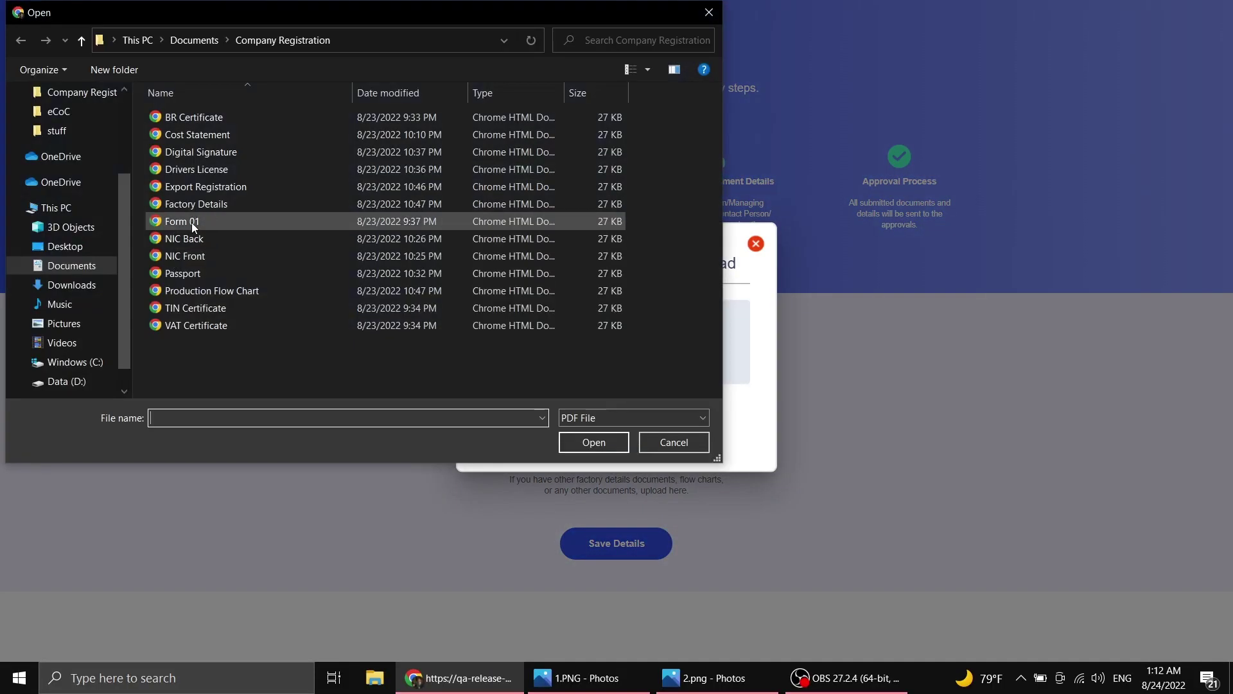
{"action": "left_click", "coordinate": [209, 209]}
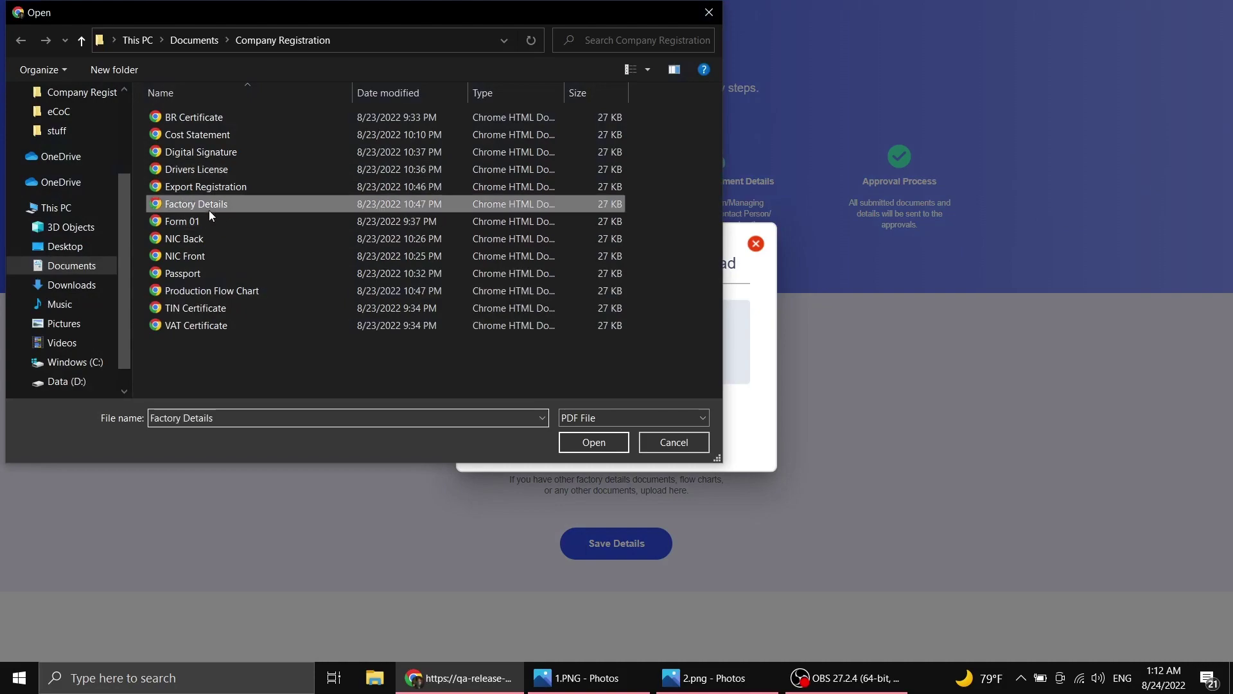
{"action": "left_click", "coordinate": [594, 446]}
{"action": "left_click", "coordinate": [603, 421]}
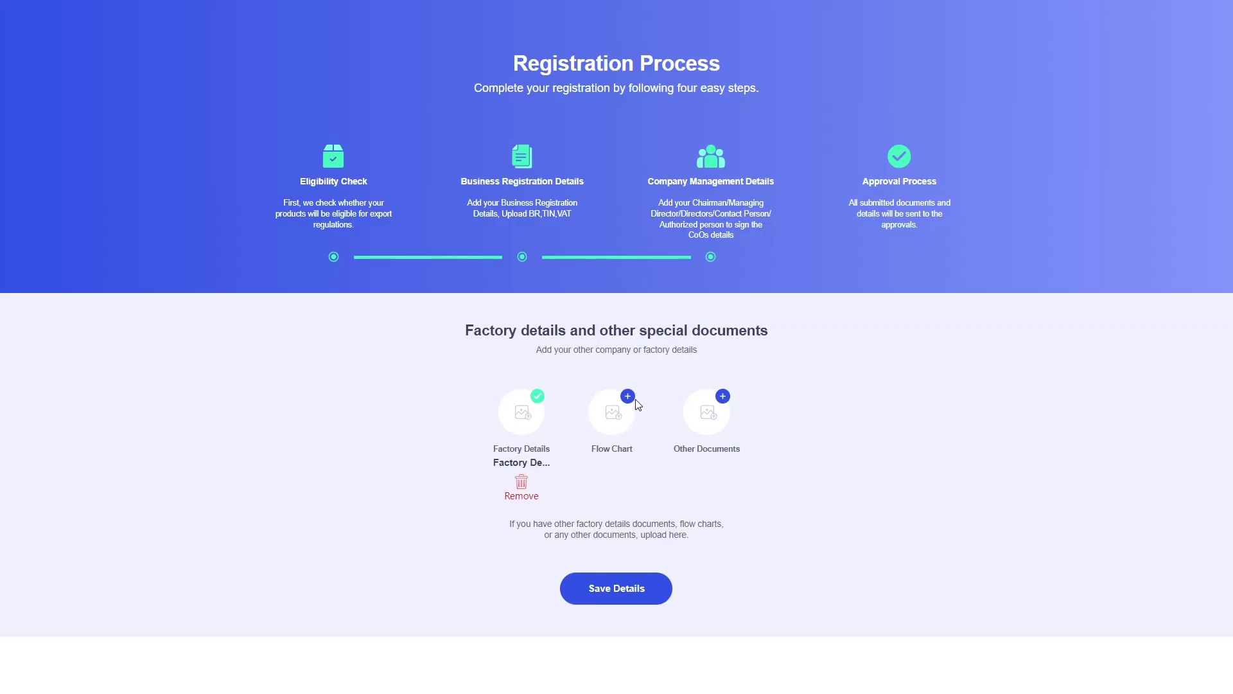
Step: Upload the Production Flow Chart file under Flow Chart
{"action": "left_click", "coordinate": [634, 400]}
{"action": "left_click", "coordinate": [582, 425]}
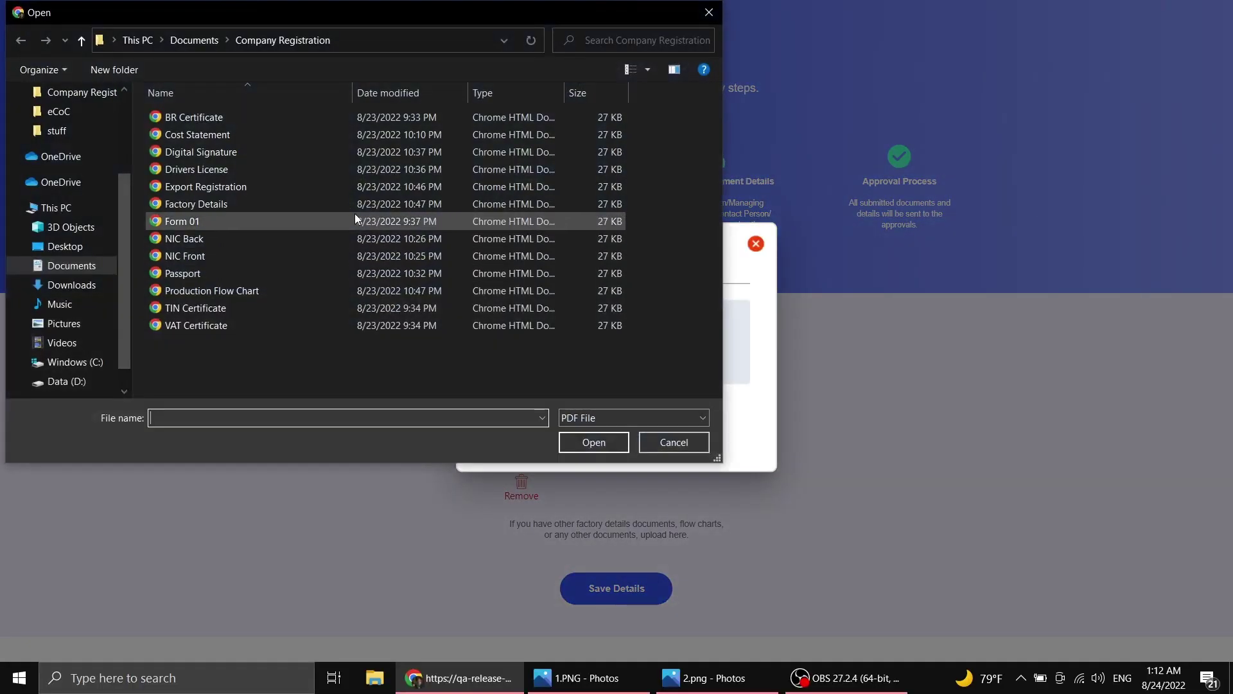
{"action": "left_click", "coordinate": [242, 290]}
{"action": "left_click", "coordinate": [591, 442]}
{"action": "left_click", "coordinate": [591, 422]}
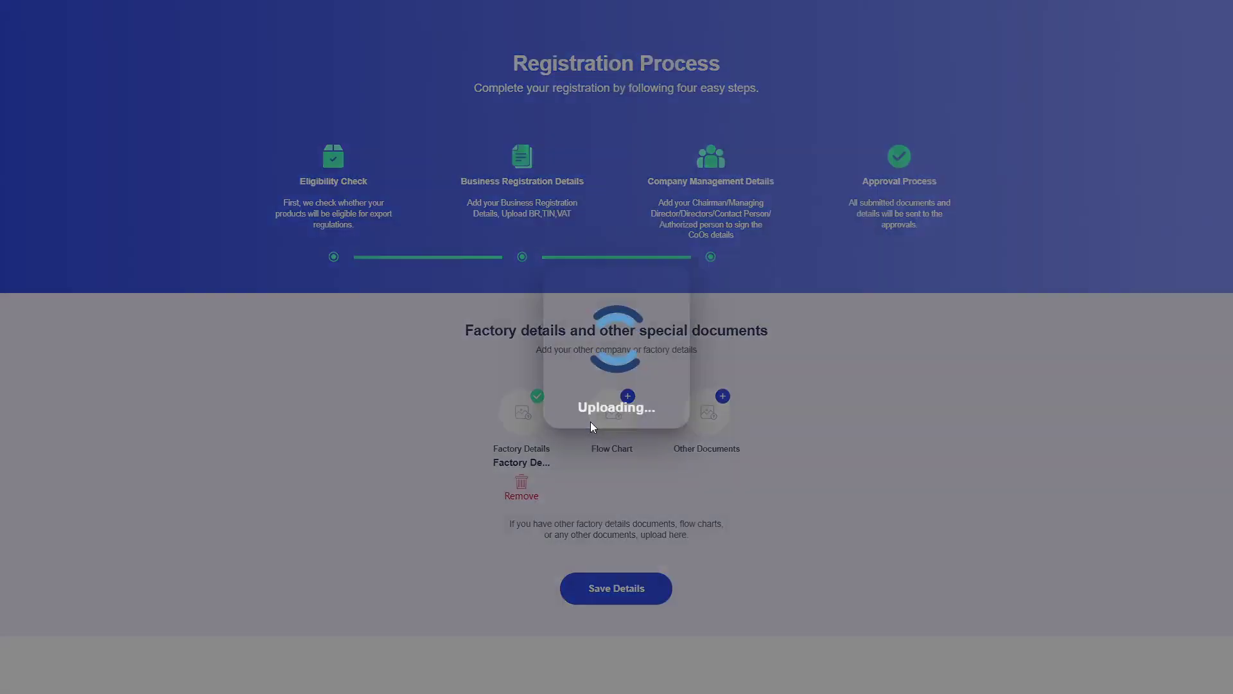
Step: Upload the Export Registration file under Other Documents
{"action": "left_click", "coordinate": [726, 397]}
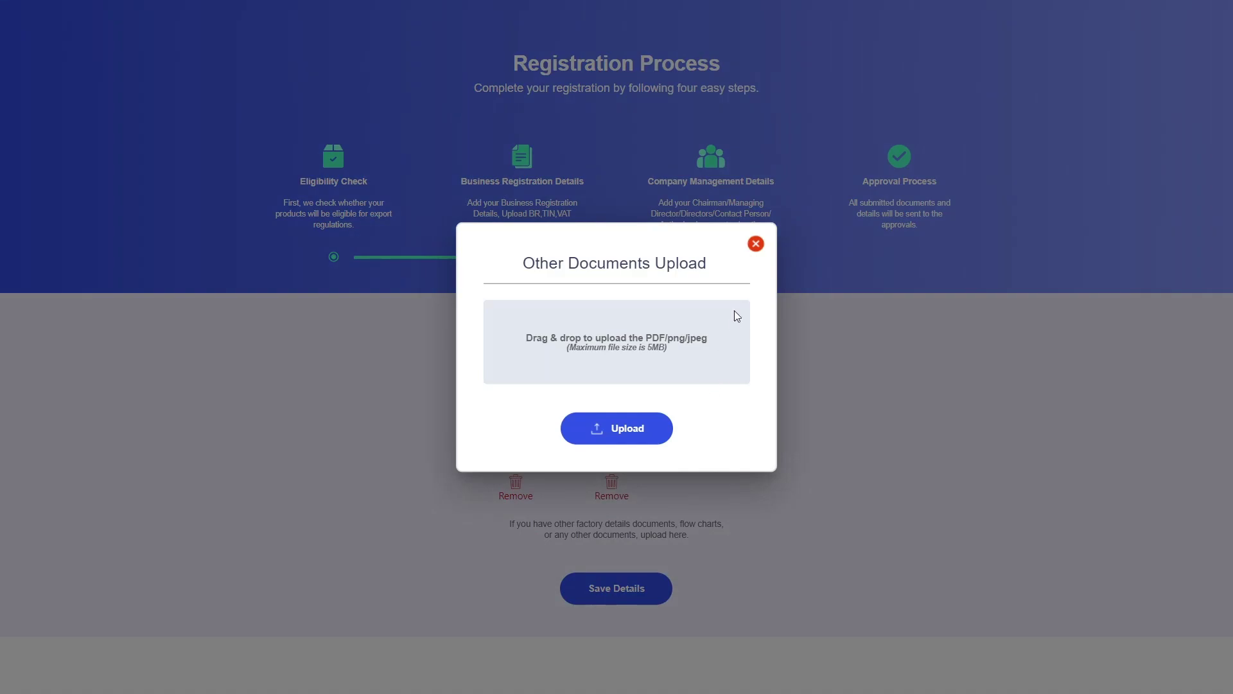
{"action": "left_click", "coordinate": [755, 243]}
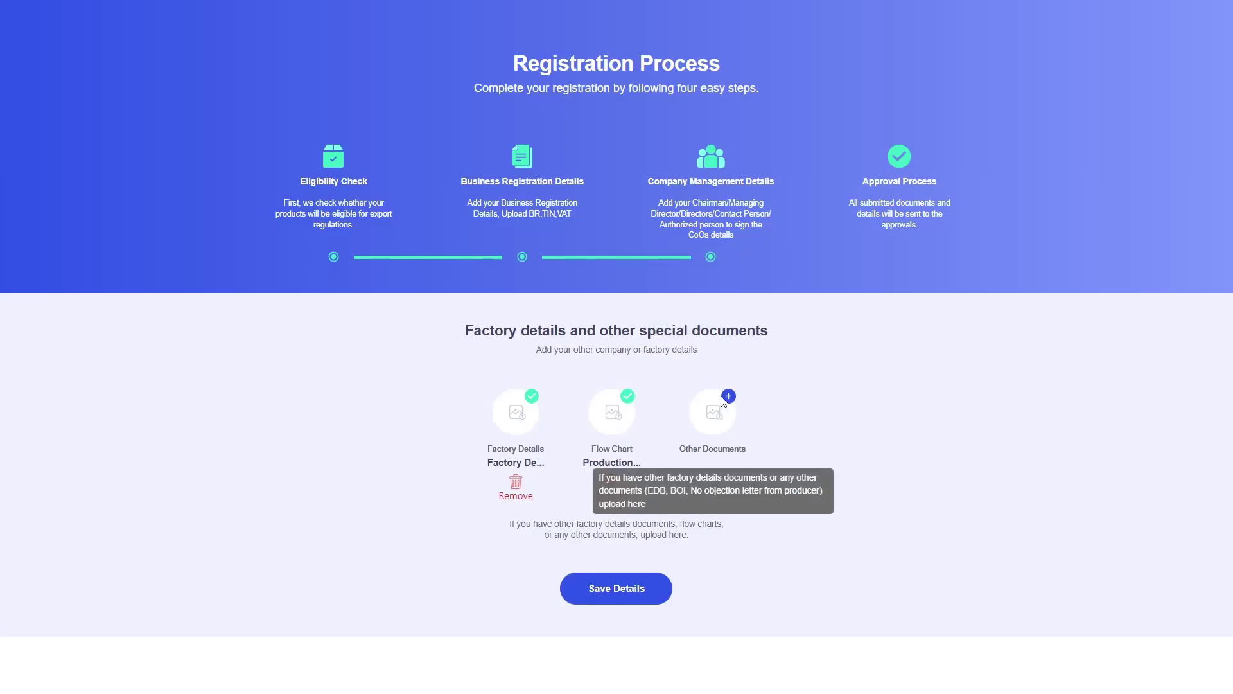
{"action": "mouse_move", "coordinate": [719, 435]}
{"action": "left_click", "coordinate": [733, 399]}
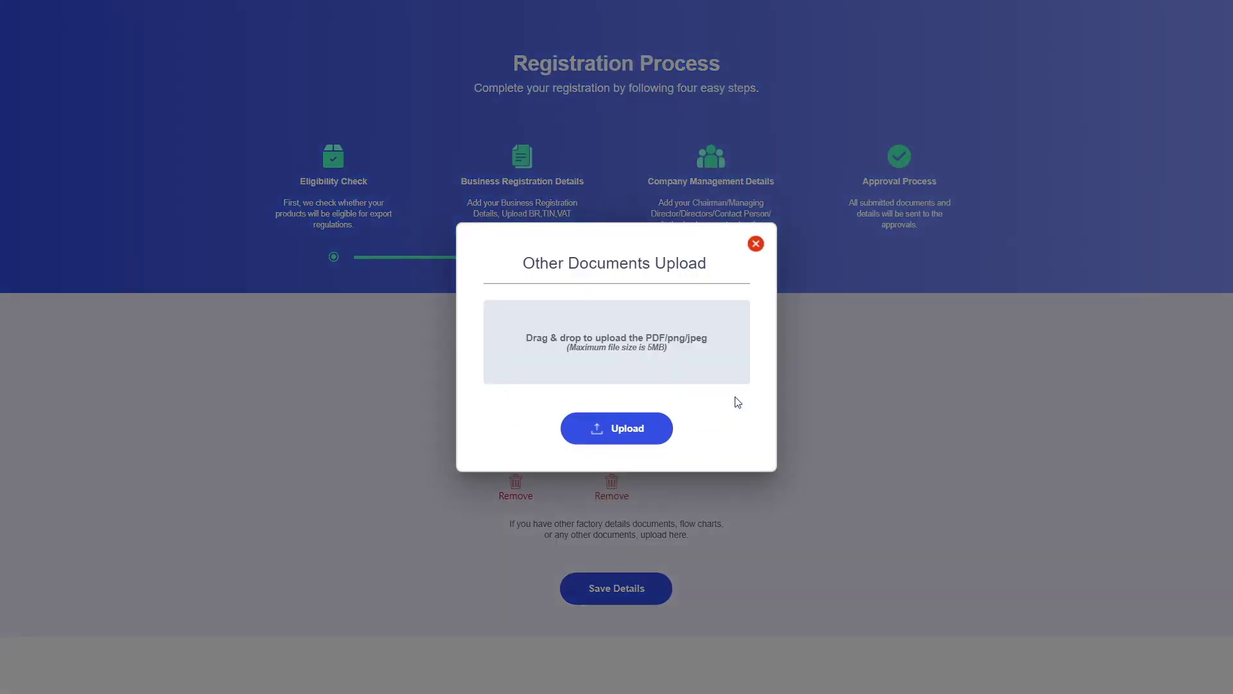
{"action": "left_click", "coordinate": [606, 422]}
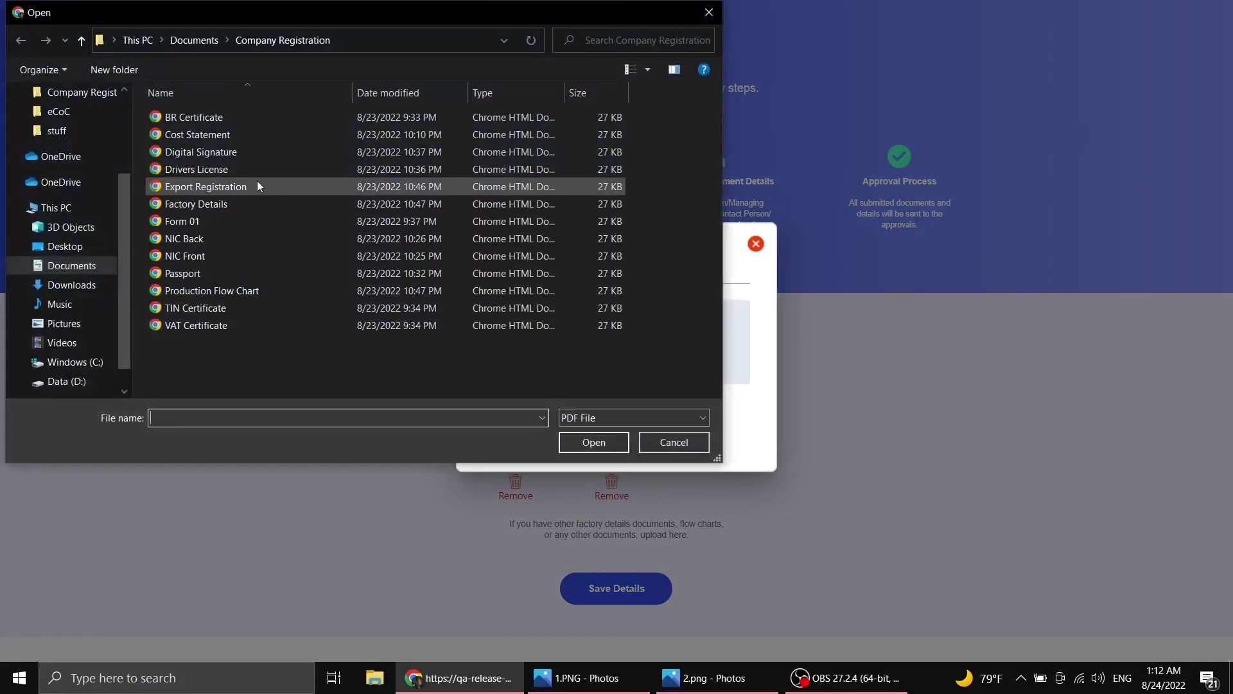
{"action": "left_click", "coordinate": [257, 186]}
{"action": "left_click", "coordinate": [593, 444]}
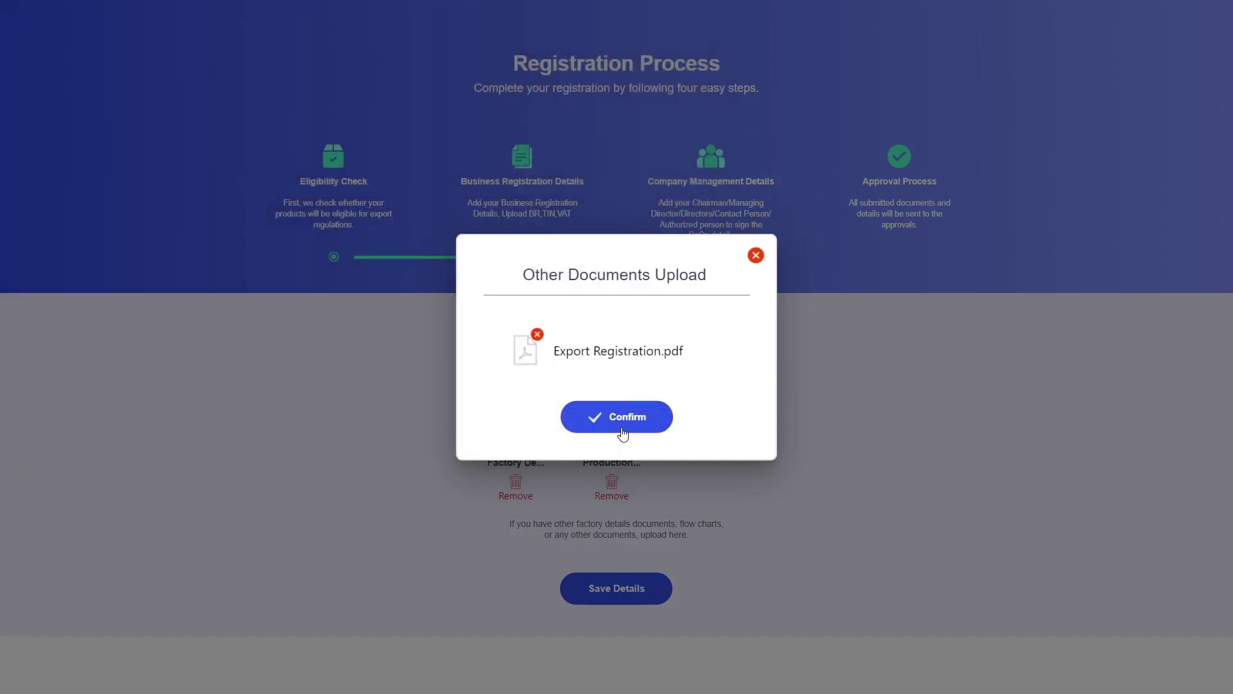
{"action": "left_click", "coordinate": [622, 431]}
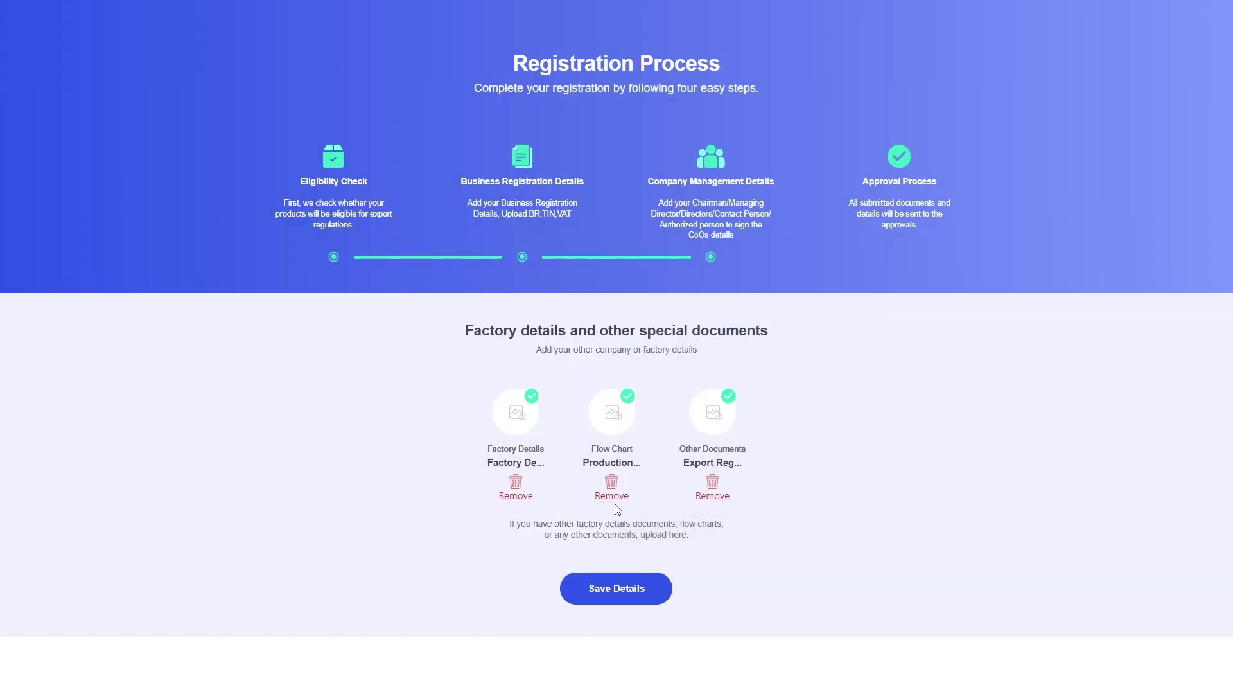
Step: Save the factory documents and enter the account user name on the login page
{"action": "left_click", "coordinate": [662, 599]}
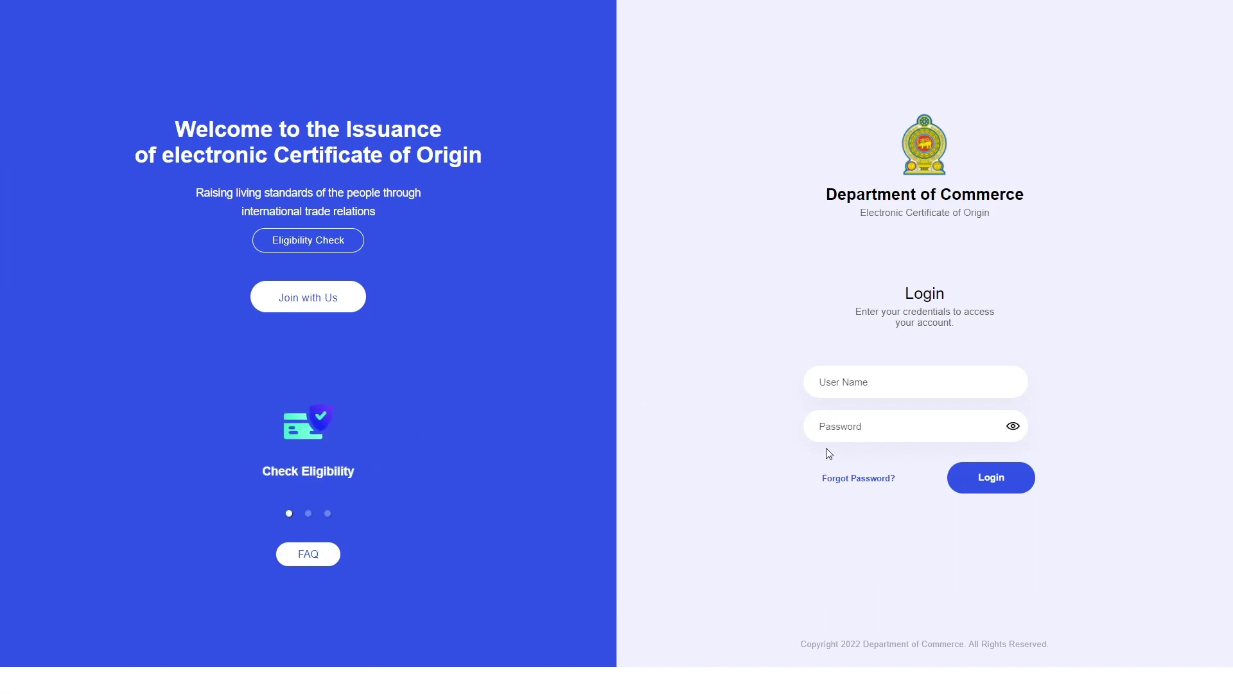
{"action": "left_click", "coordinate": [869, 387]}
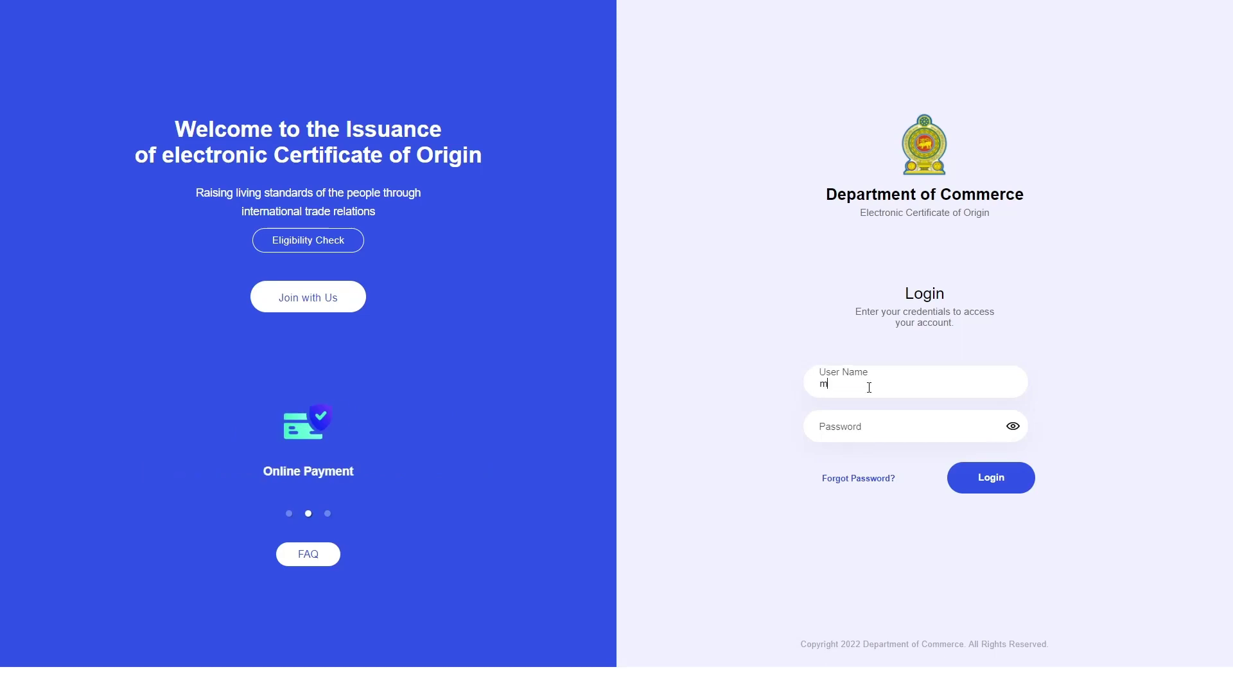
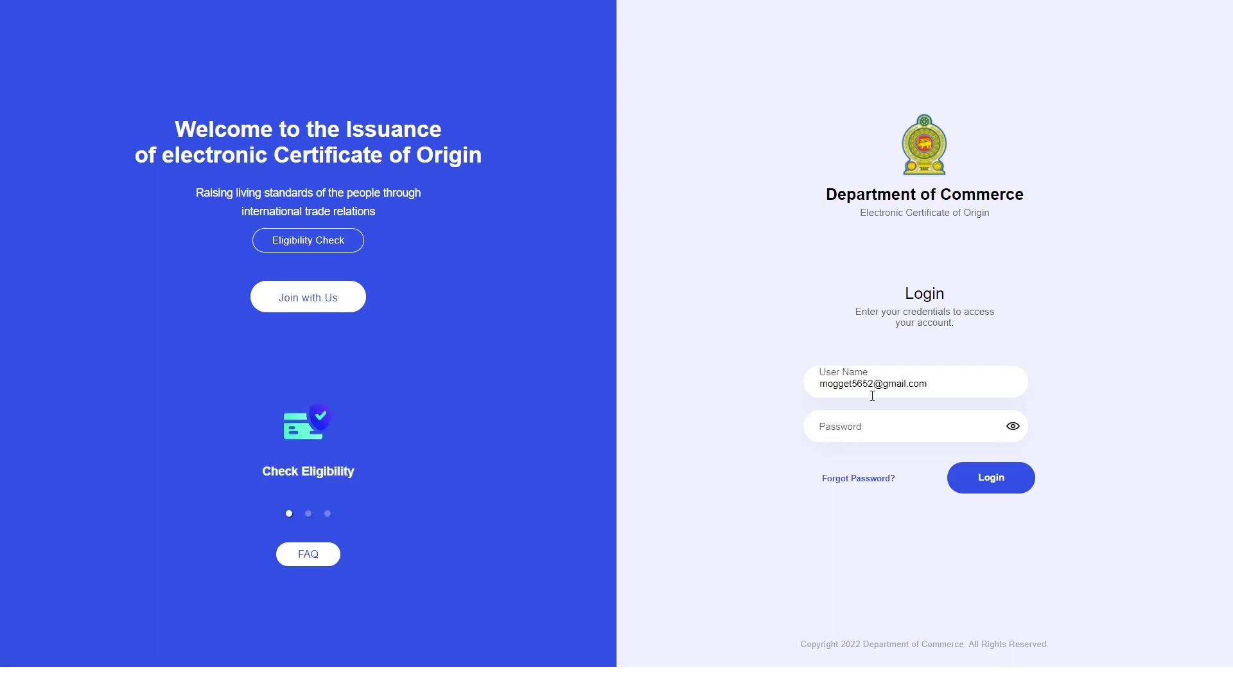
Step: Enter the account password and log in to the Exporter Dashboard
{"action": "left_click", "coordinate": [892, 434]}
{"action": "type", "text": "•••••••"}
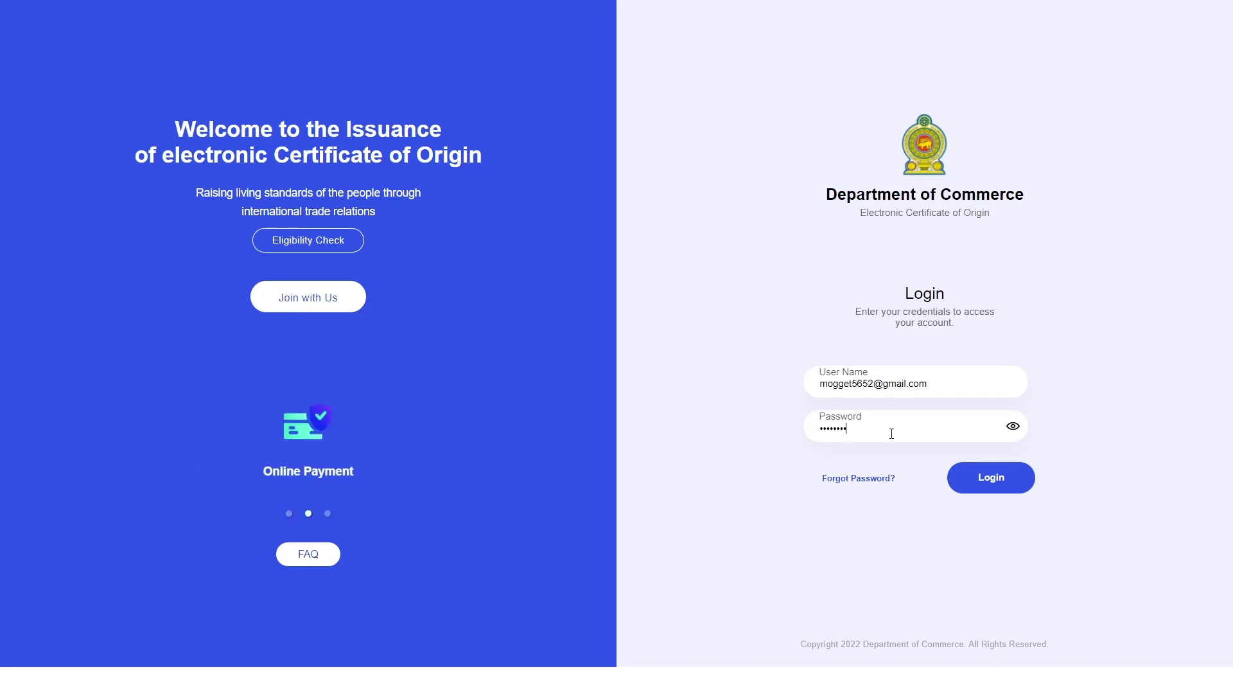
{"action": "type", "text": "•"}
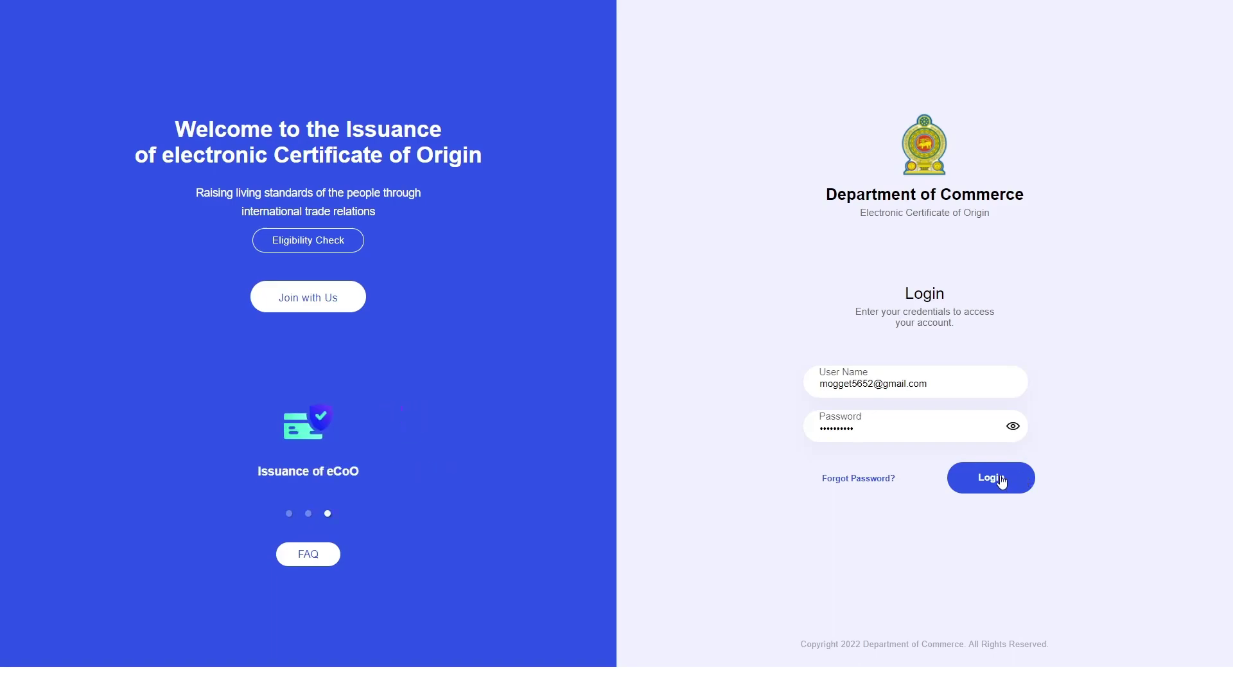
{"action": "left_click", "coordinate": [1001, 478]}
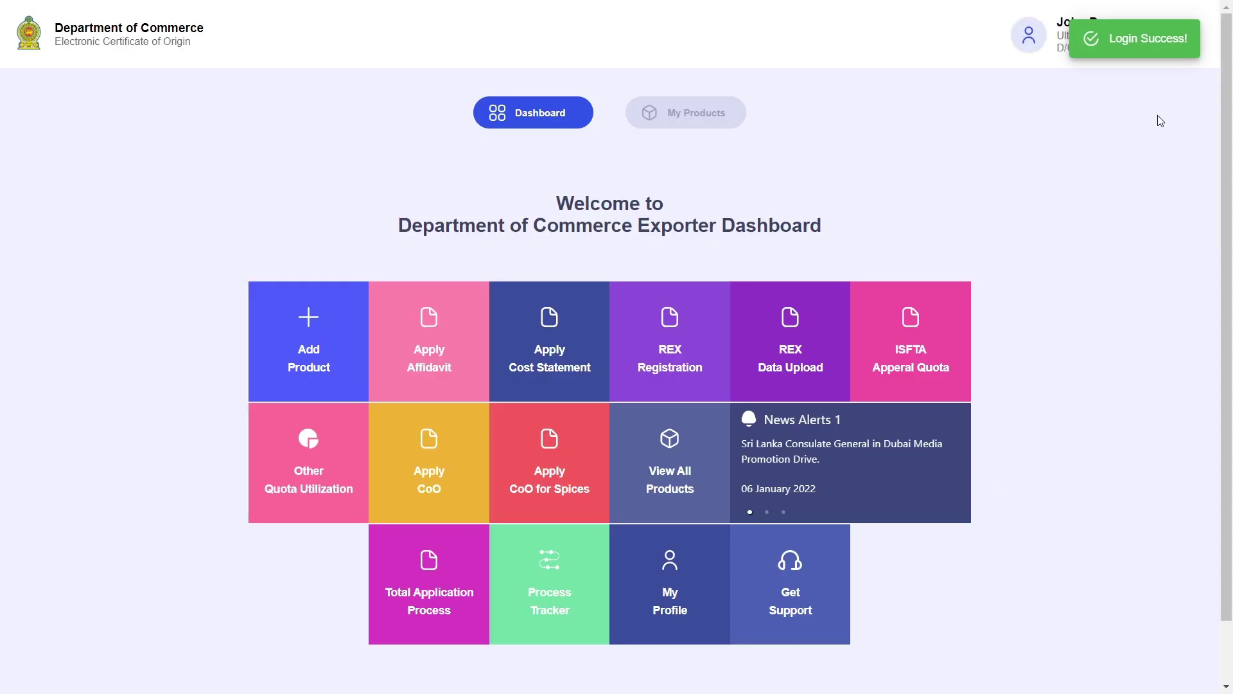